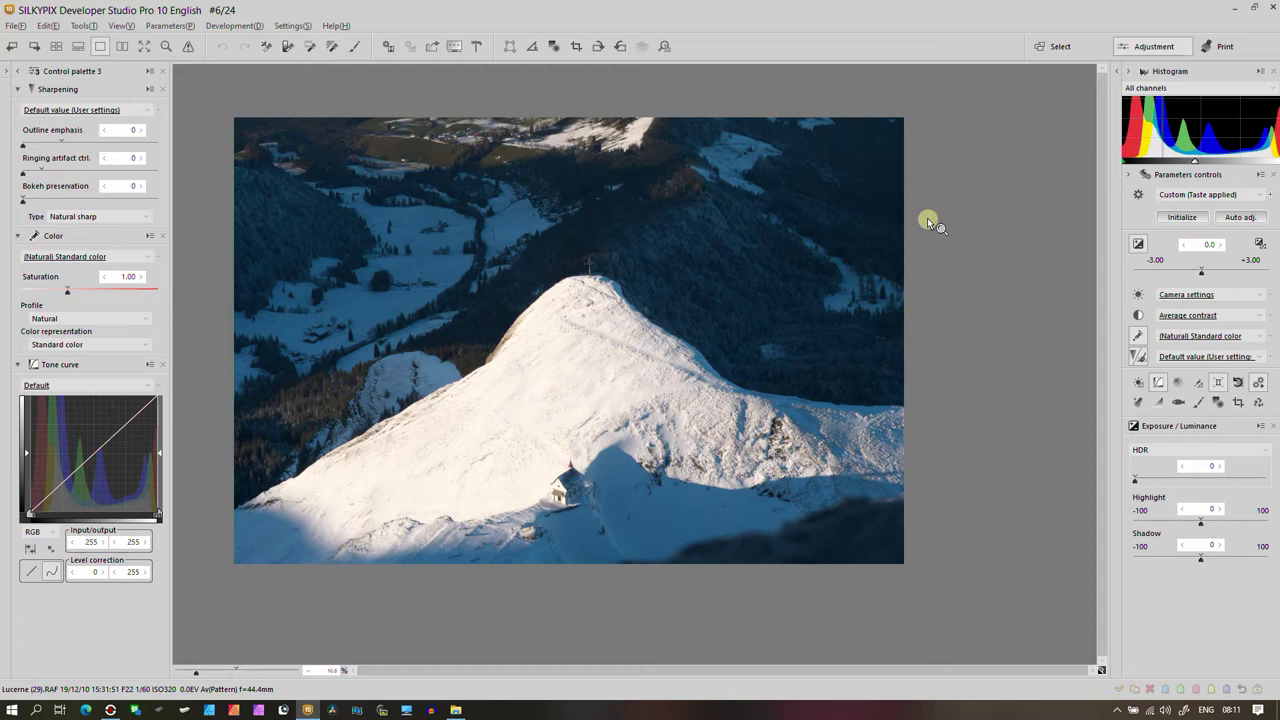
Enable chromatic aberration correction in Control palette 2's lens aberration settings.
left_click(1217, 385)
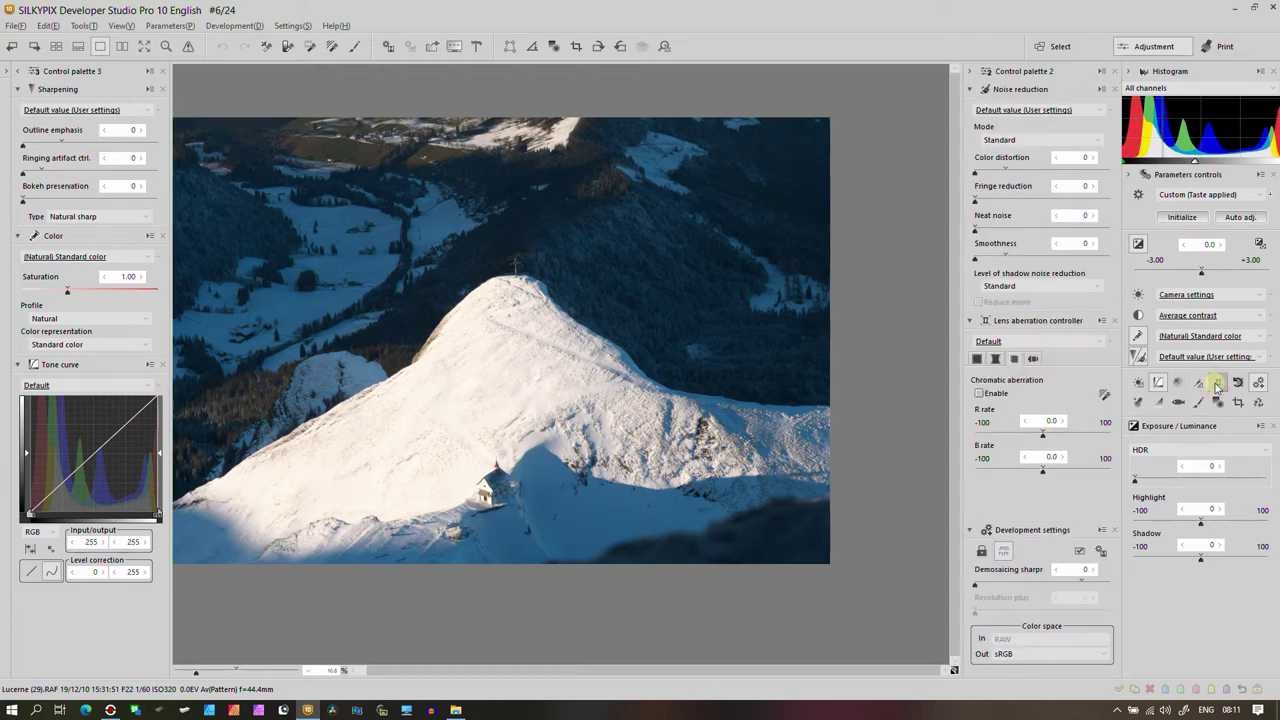
left_click(1032, 360)
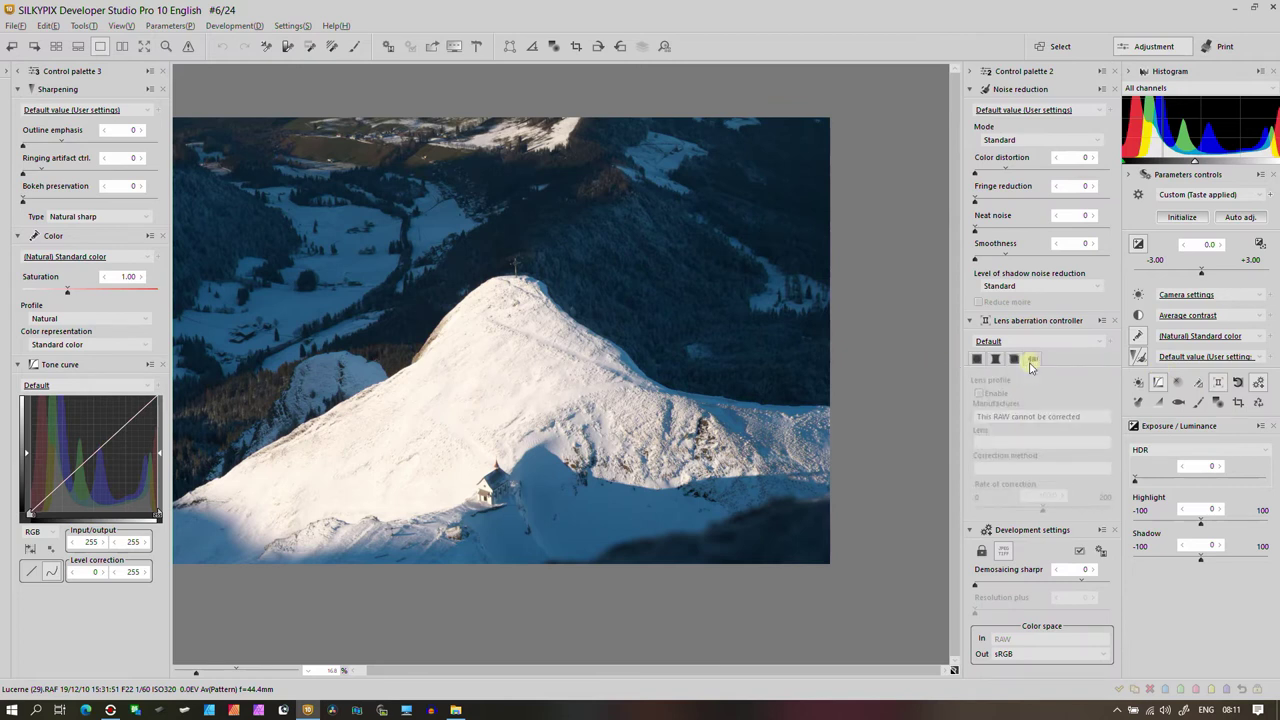
left_click(1014, 359)
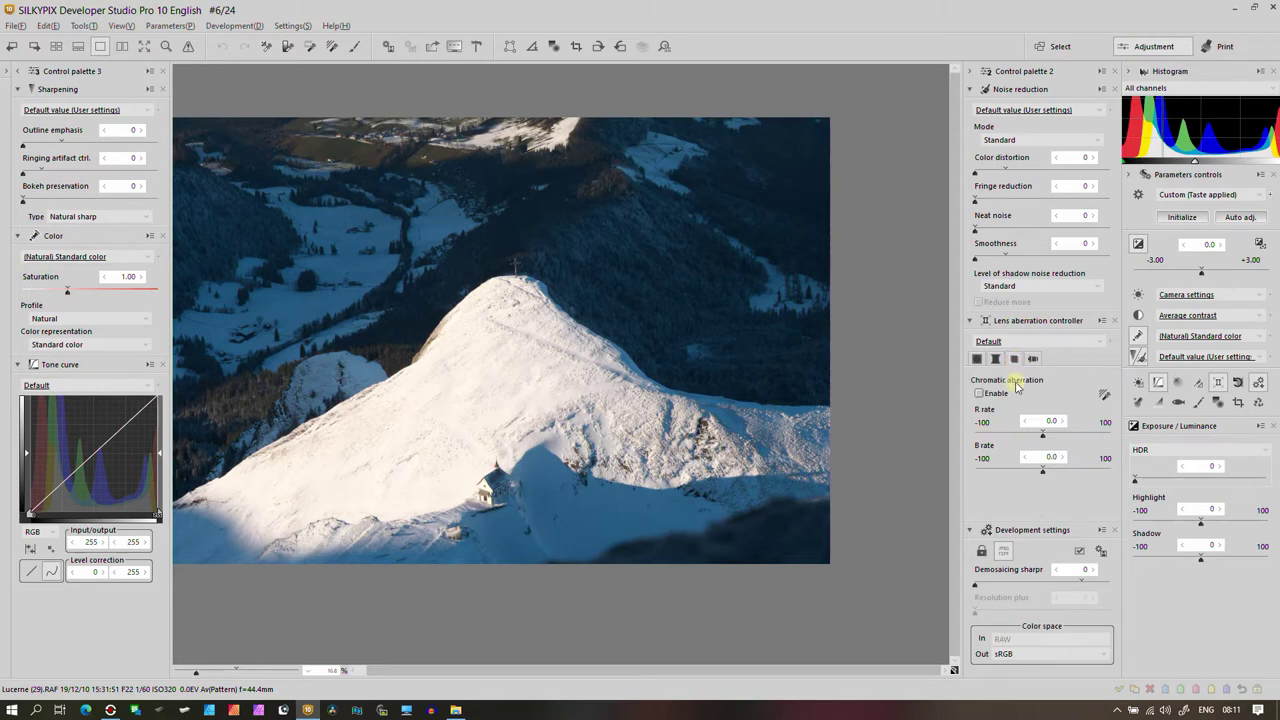
left_click(979, 394)
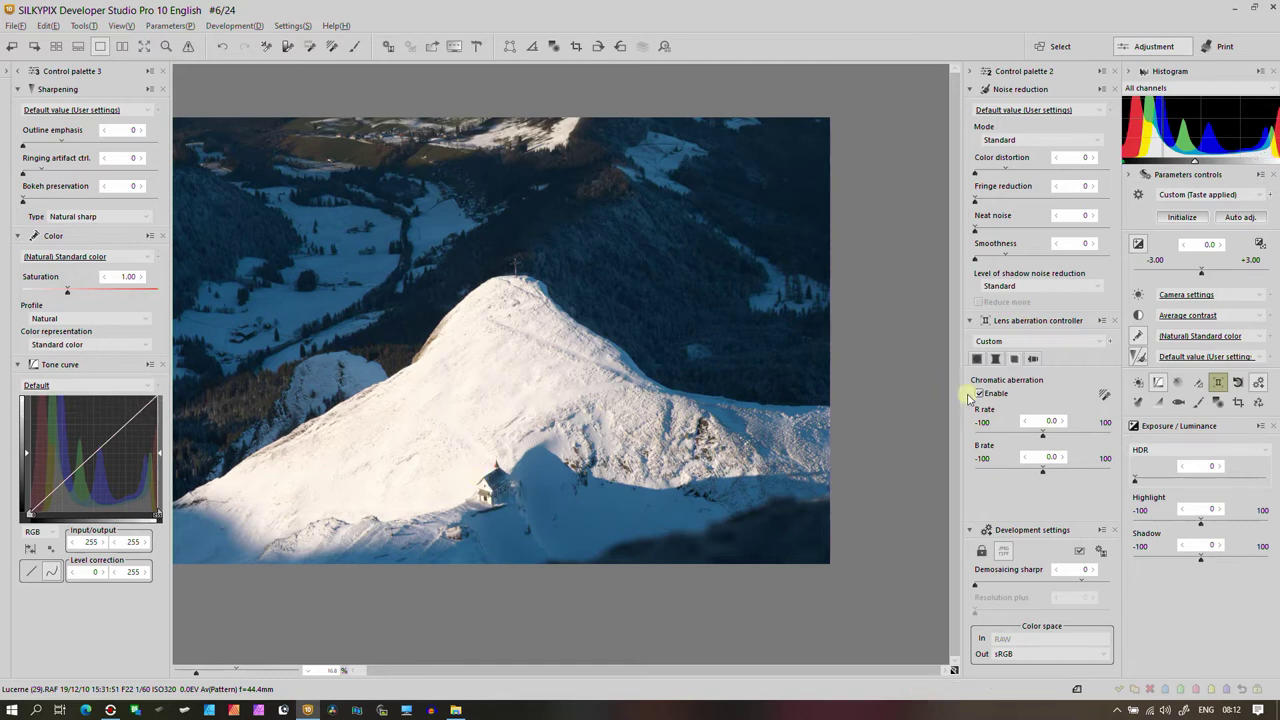
Set white balance to 5800 K, nudge the colour deflection, and set dark adjustment to -7.
left_click(971, 75)
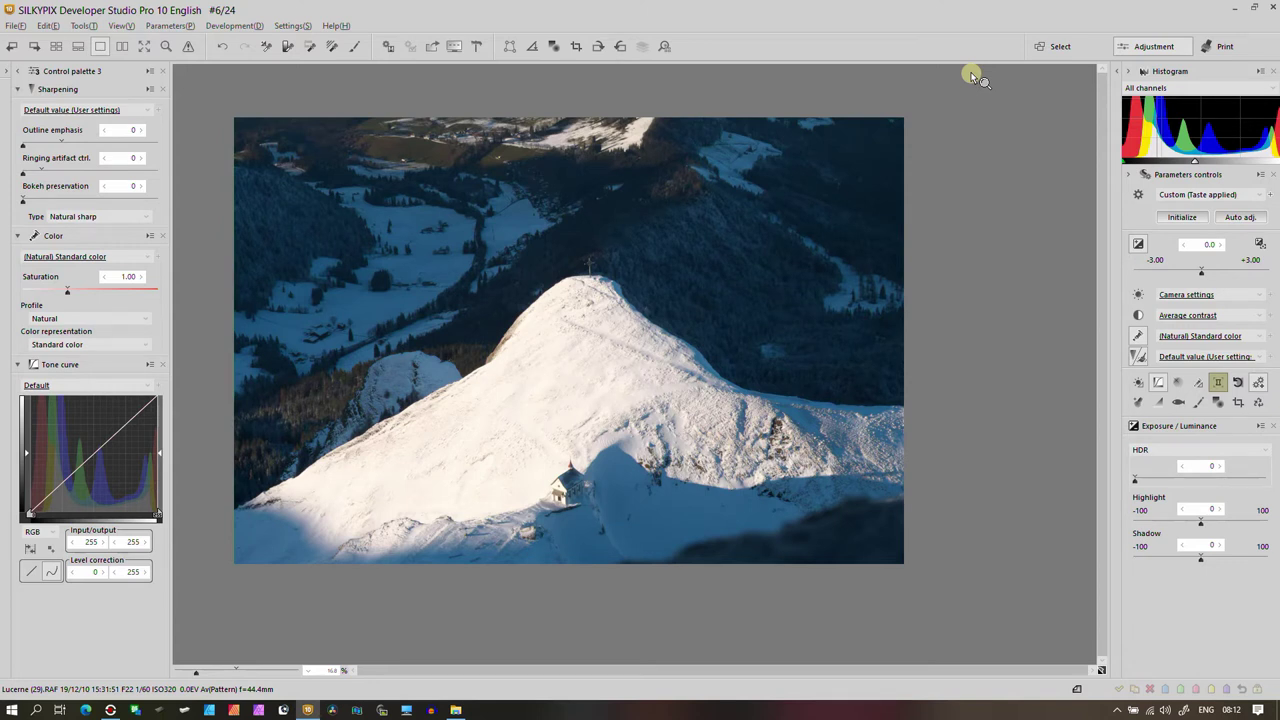
left_click(1138, 295)
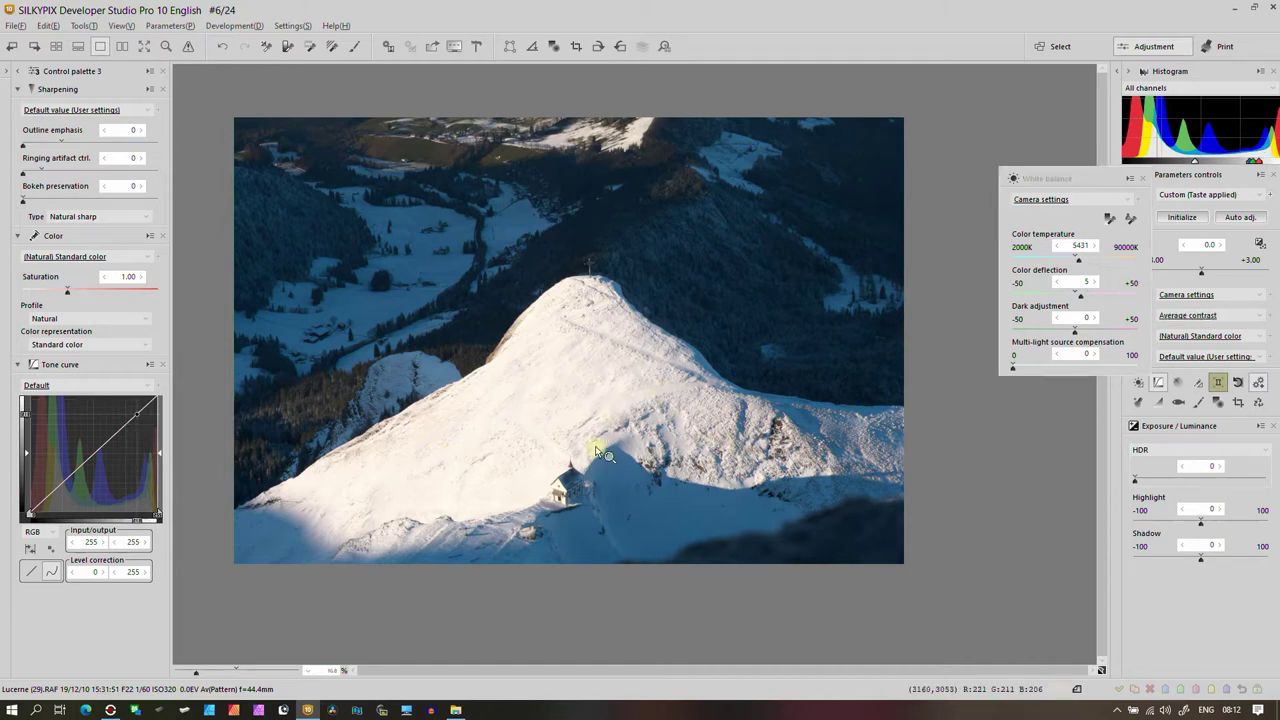
left_click(1083, 262)
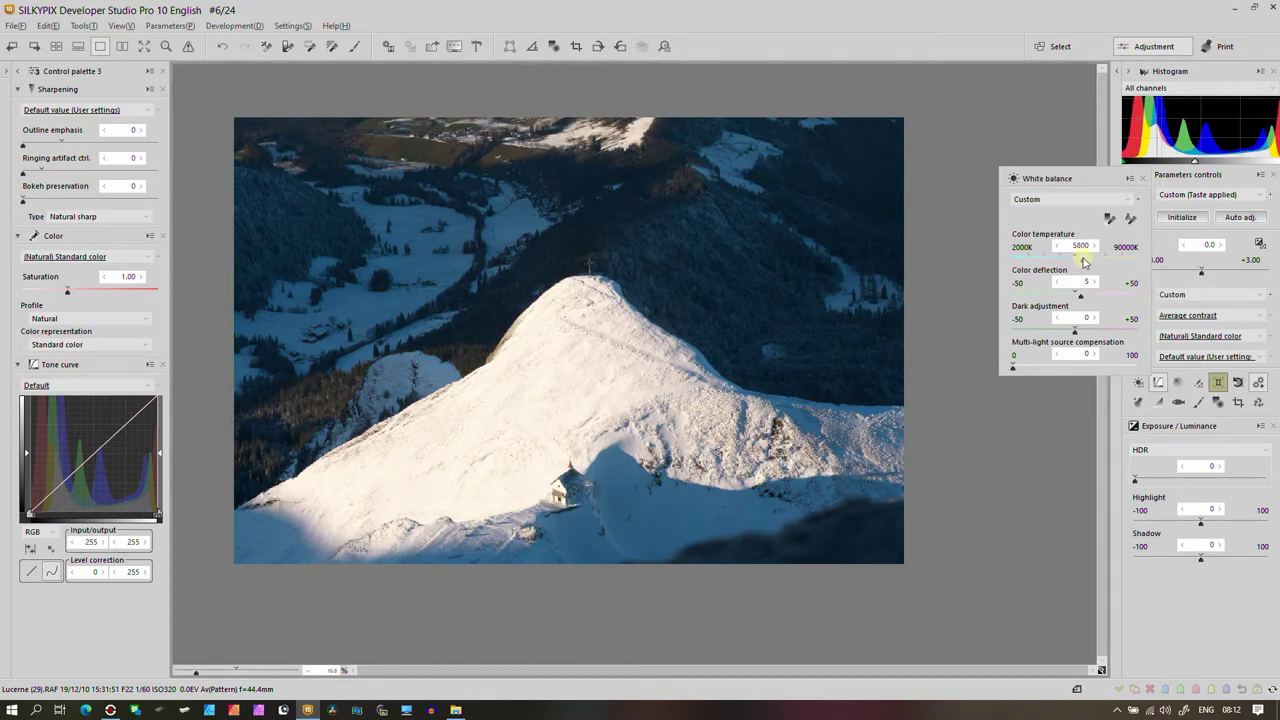
left_click(1085, 296)
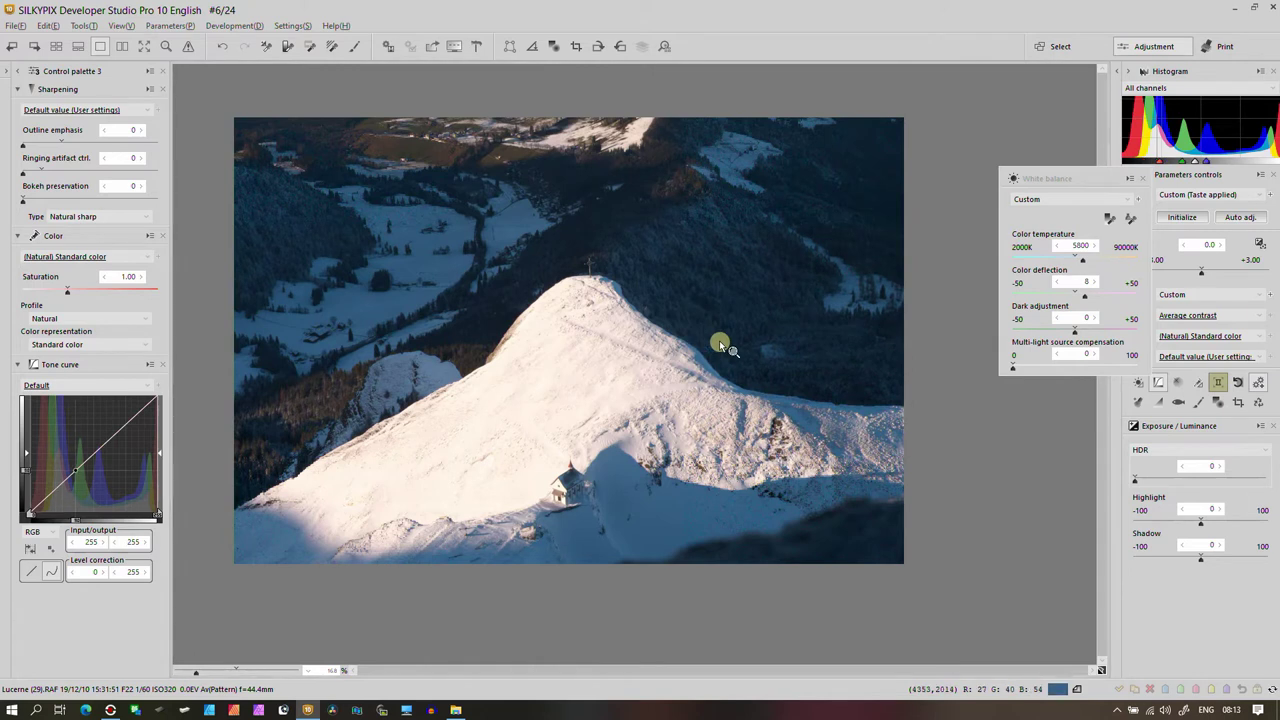
left_click(1066, 330)
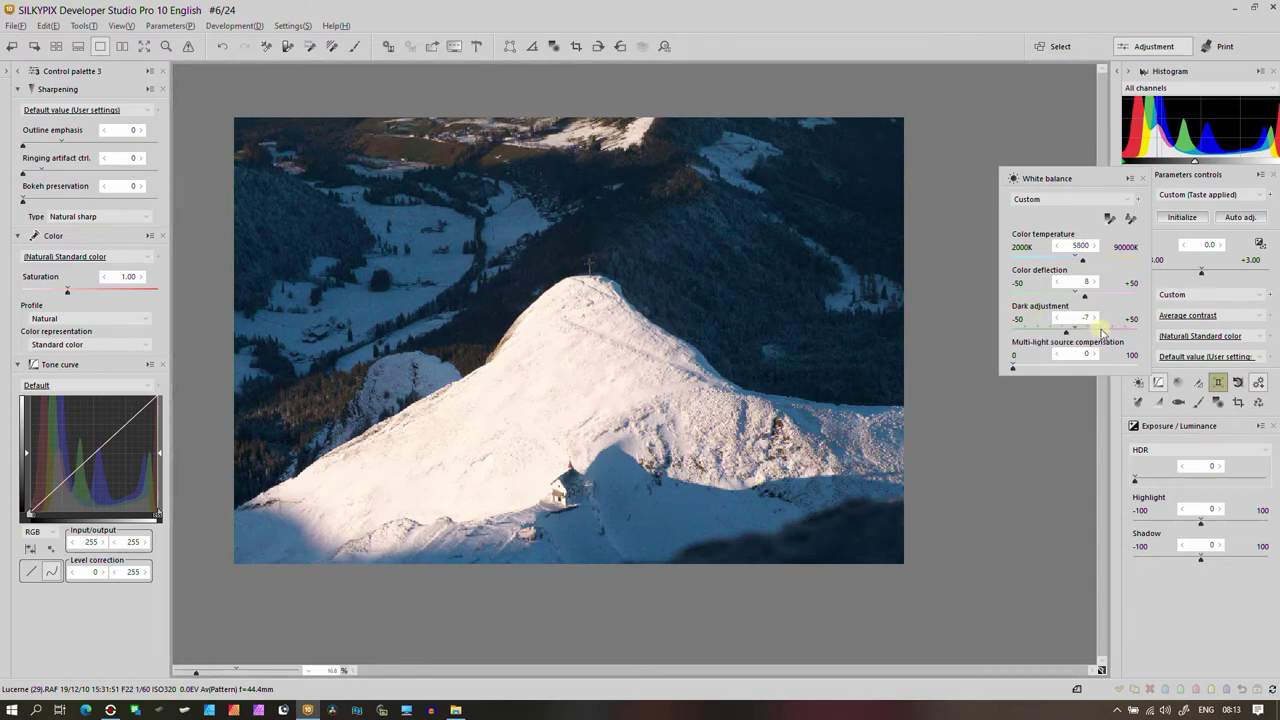
left_click(1142, 178)
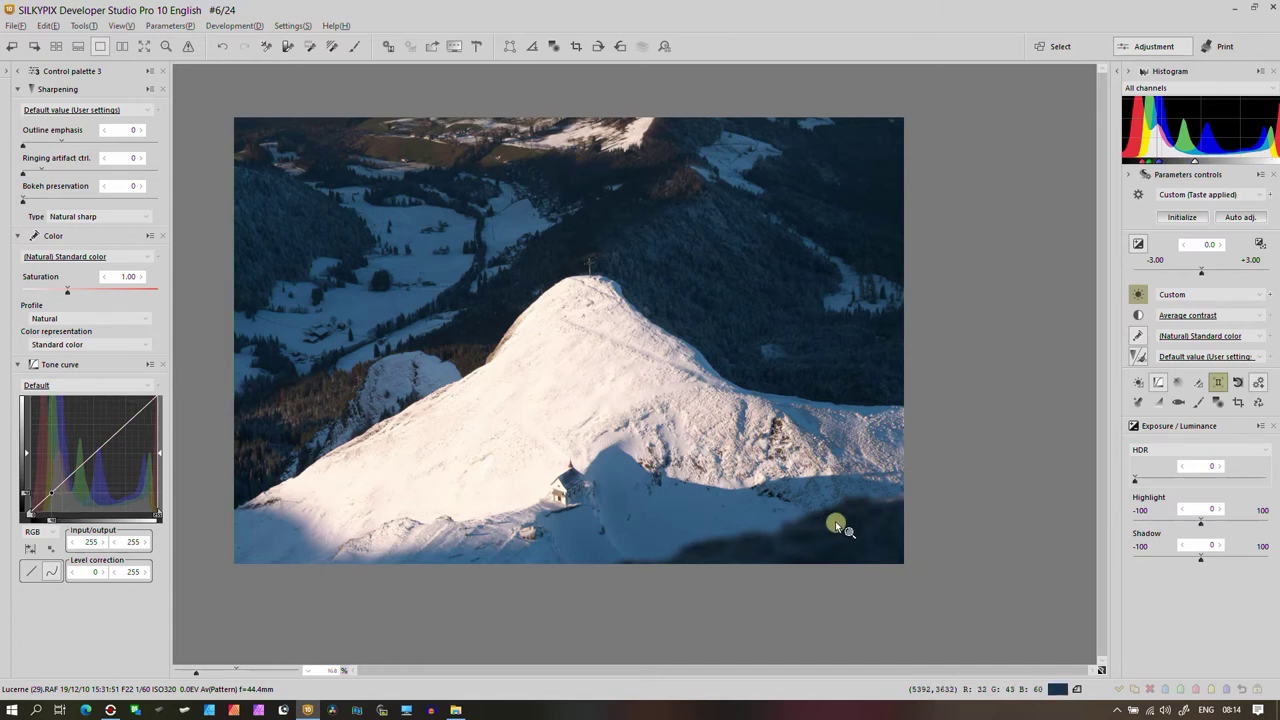
Set the Color profile to FILM SIMULATION with ASTIA/SOFT colour representation.
left_click(45, 318)
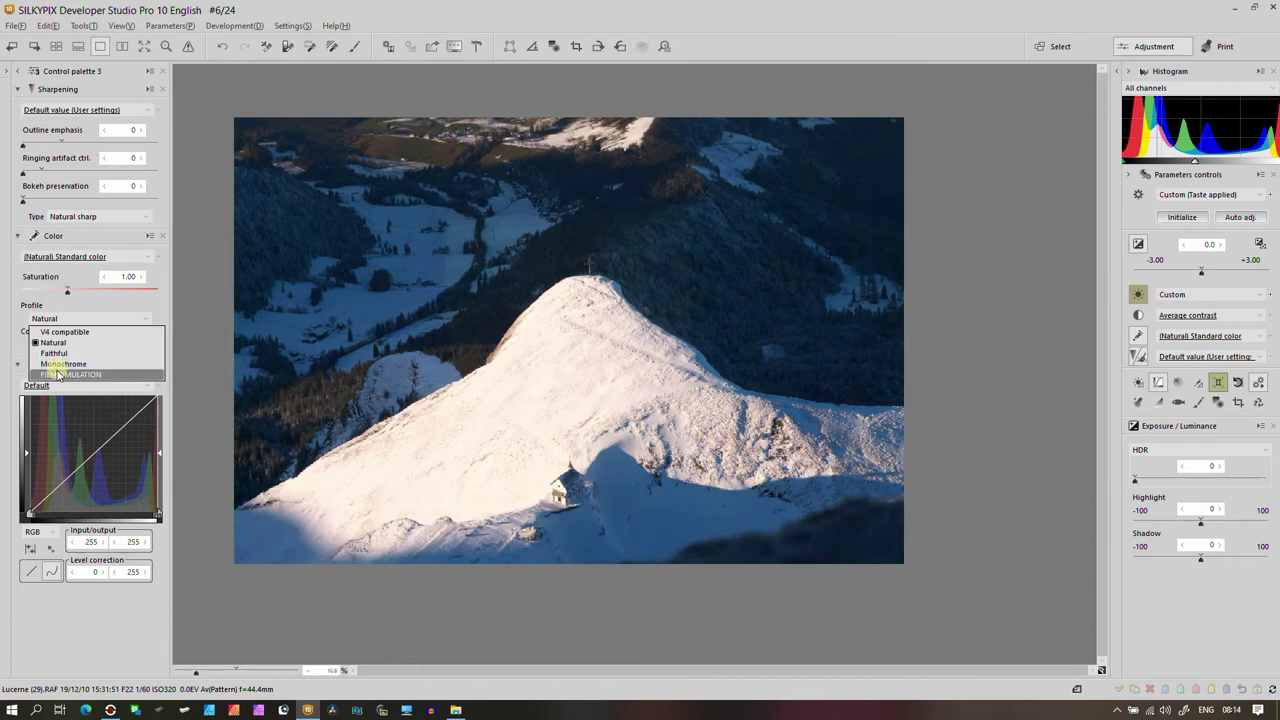
left_click(57, 374)
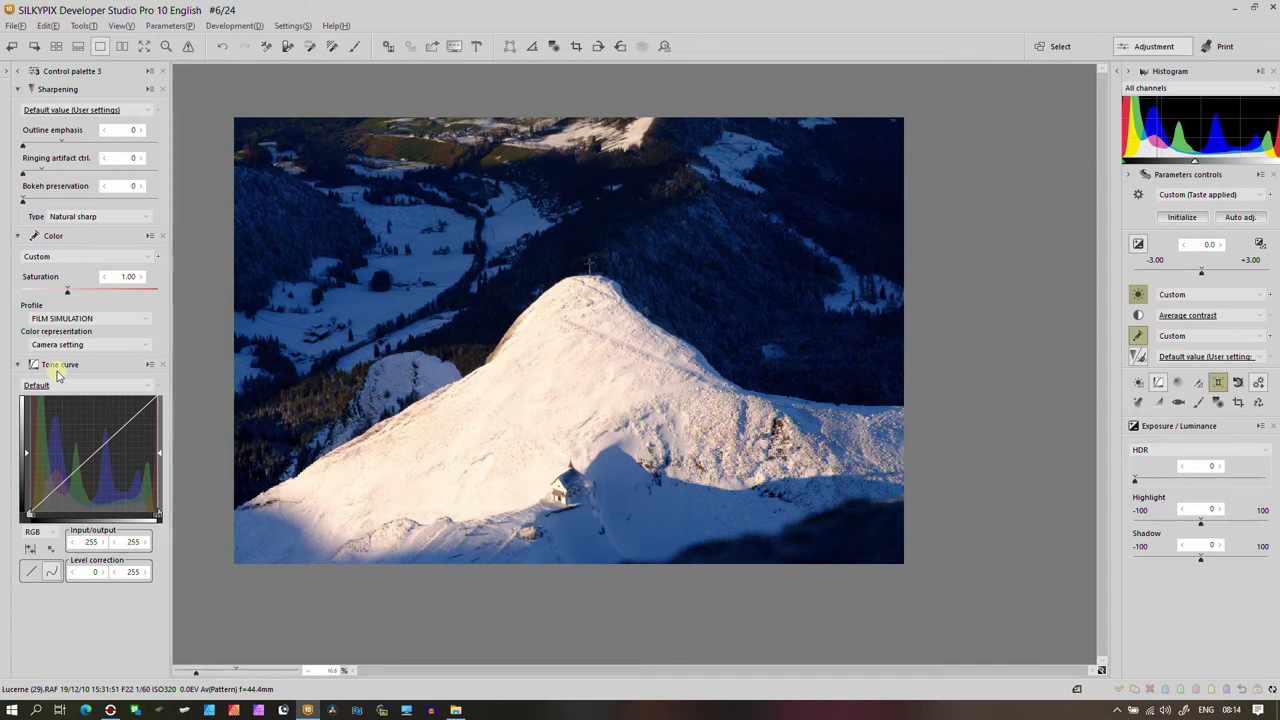
left_click(58, 345)
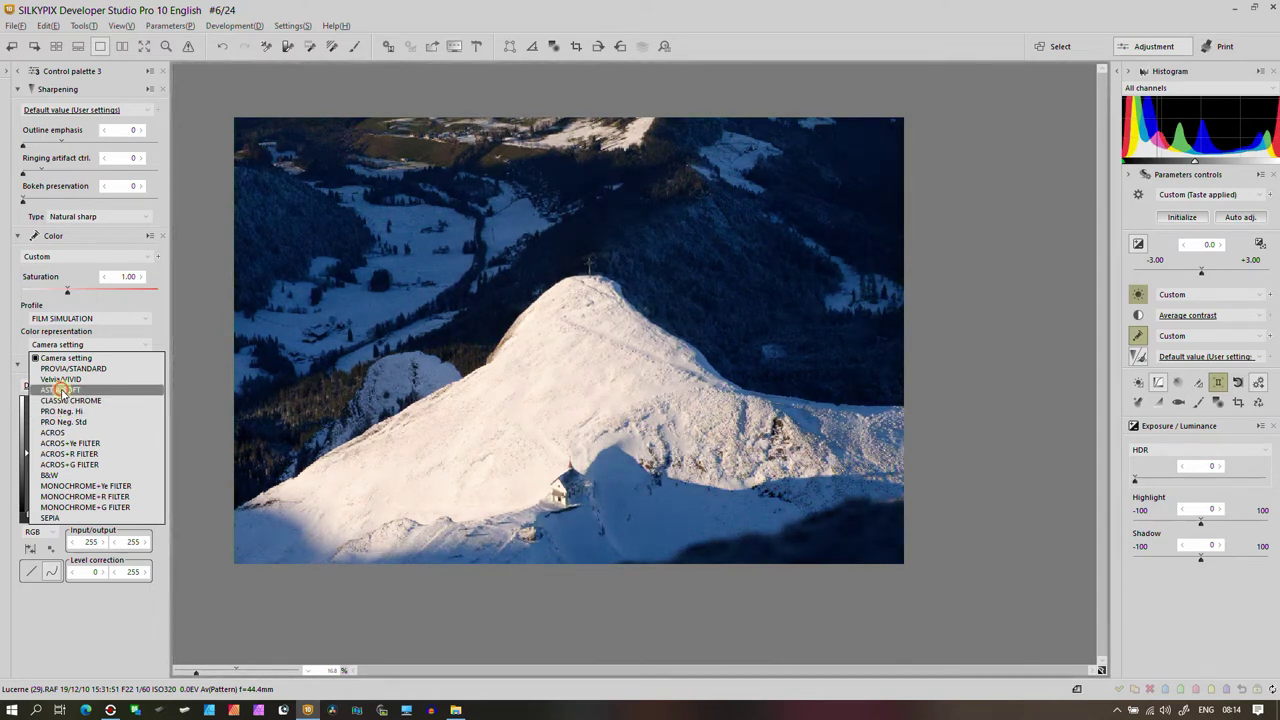
left_click(62, 389)
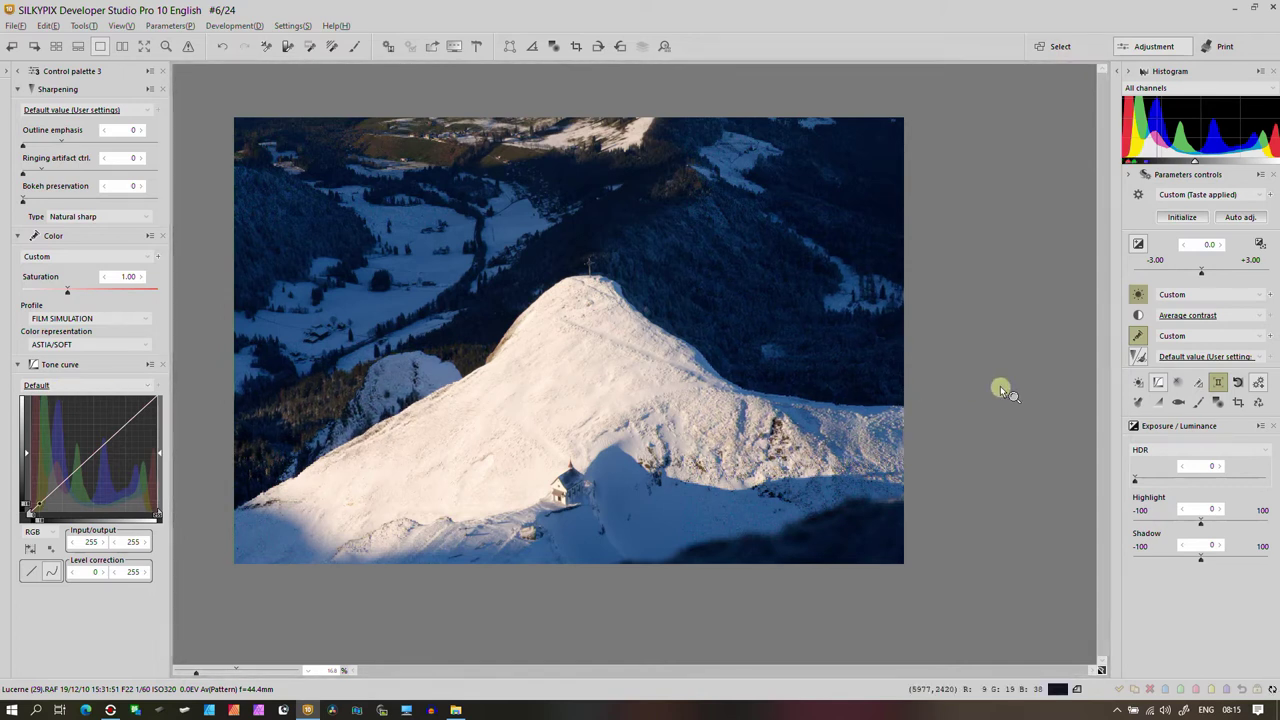
Crop the photo to 5202 × 3493 by trimming the top, both sides and the bottom.
left_click(1238, 402)
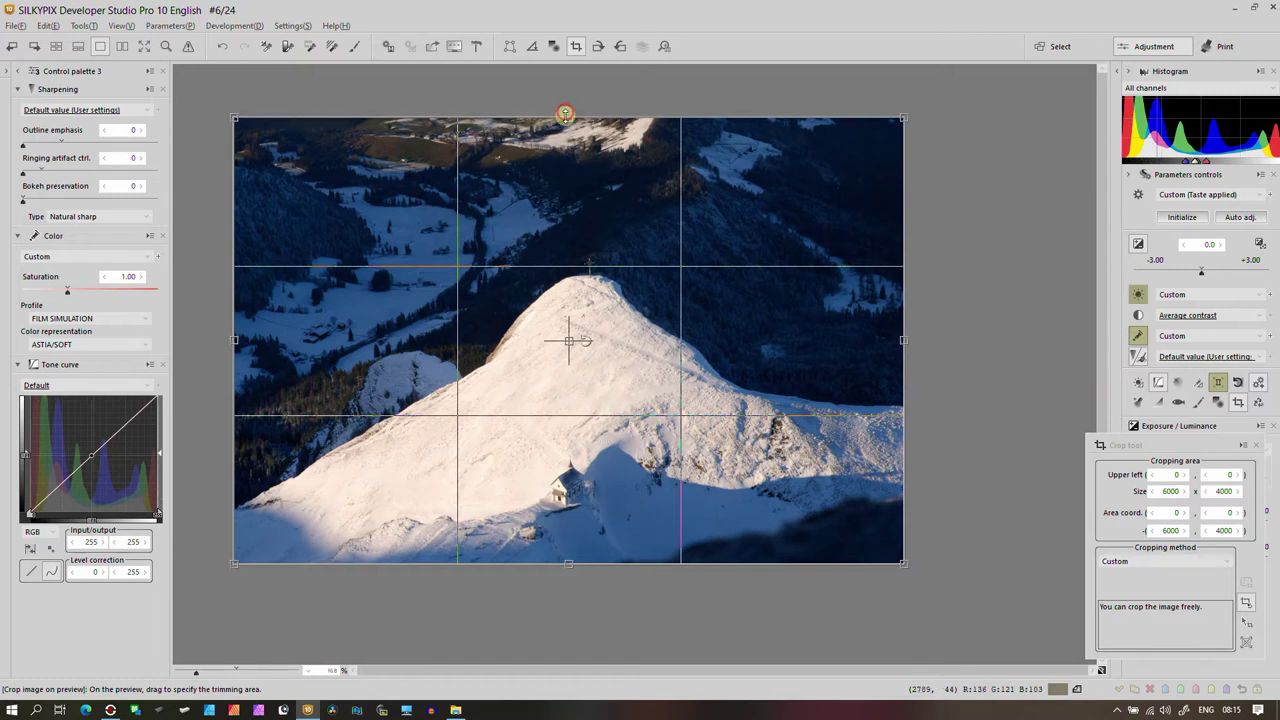
left_click_drag(565, 113, 568, 156)
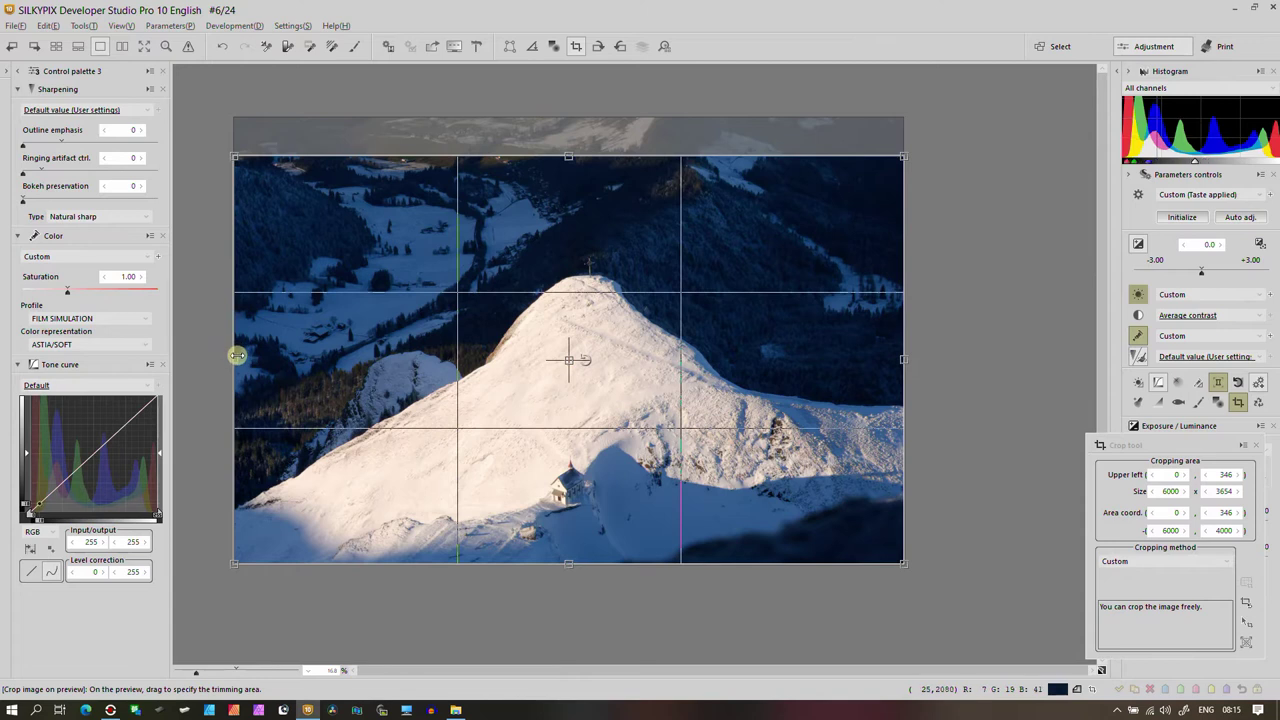
left_click_drag(237, 354, 279, 362)
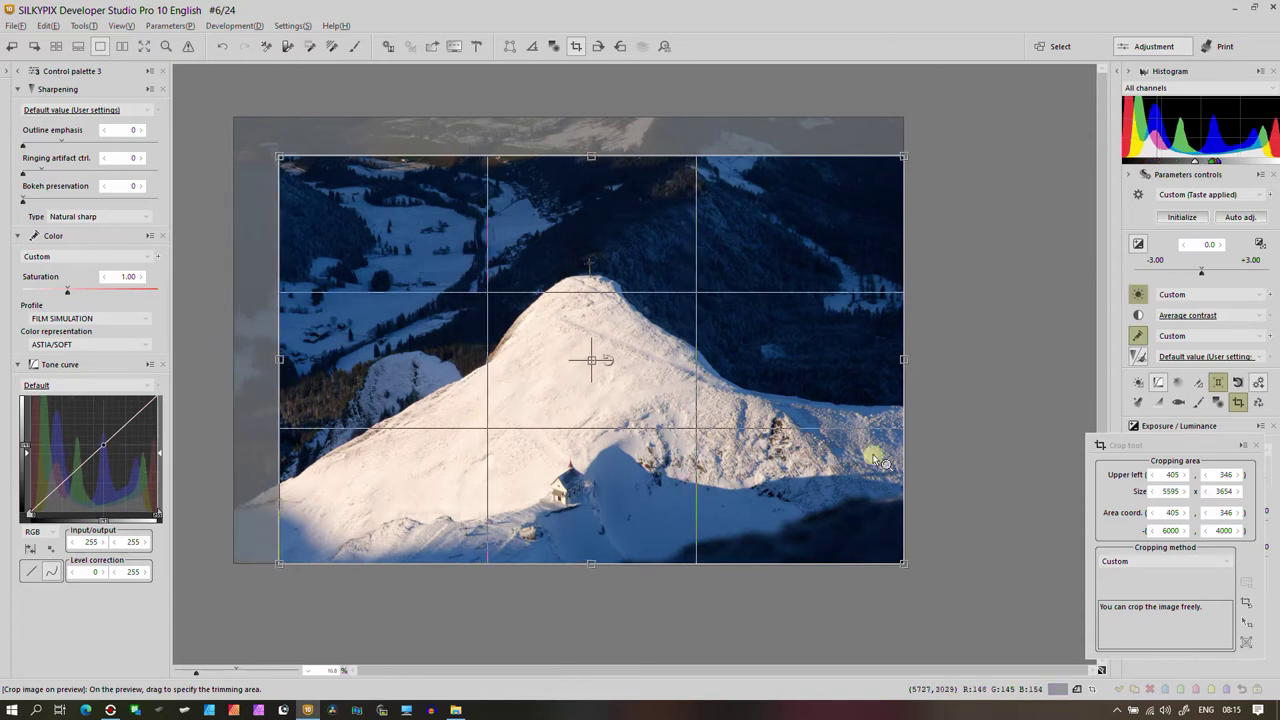
left_click_drag(904, 359, 854, 360)
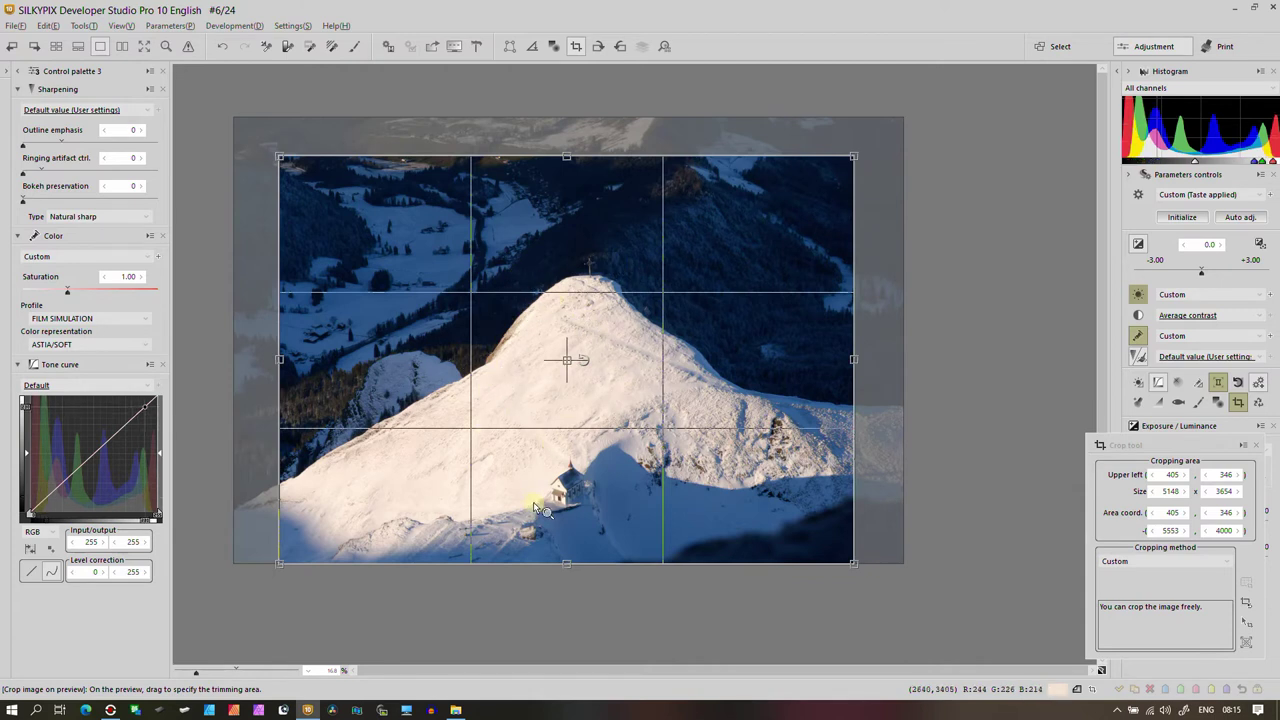
left_click_drag(279, 359, 292, 360)
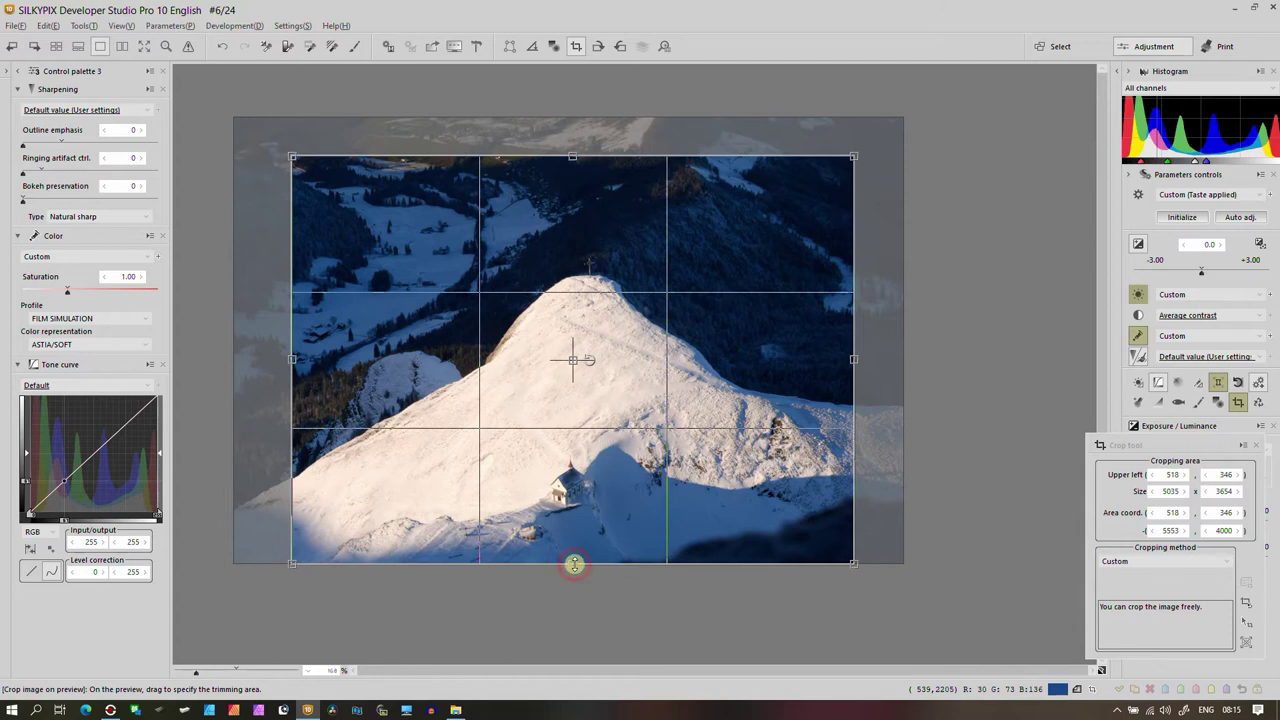
left_click_drag(574, 564, 573, 557)
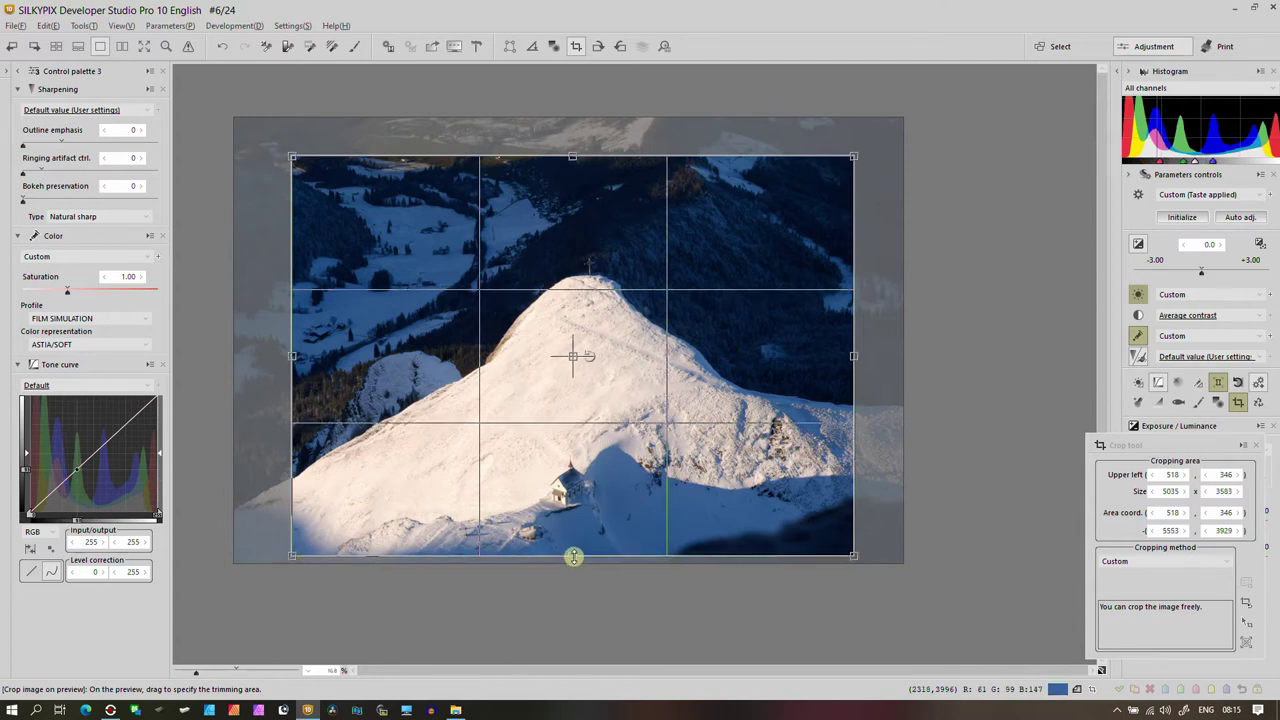
mouse_move(573, 557)
left_mouse_down()
mouse_move(574, 485)
mouse_move(576, 535)
left_mouse_up()
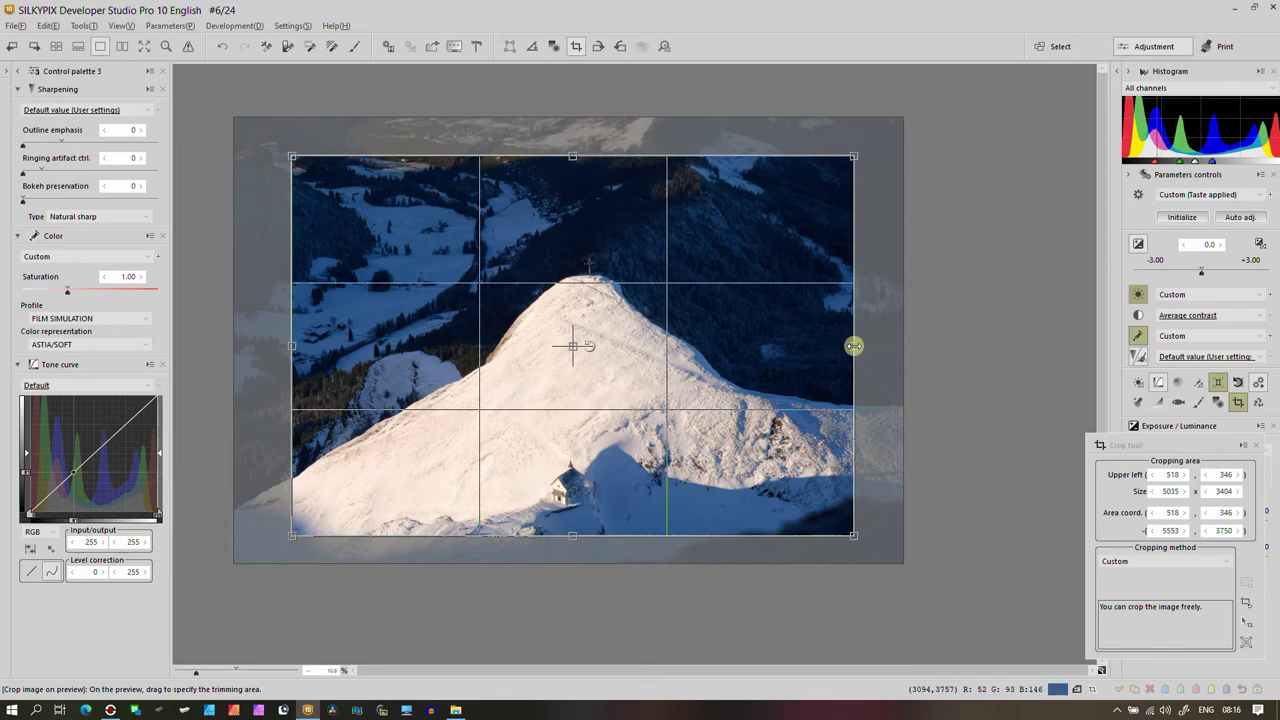
mouse_move(854, 346)
left_mouse_down()
mouse_move(753, 340)
mouse_move(872, 342)
left_mouse_up()
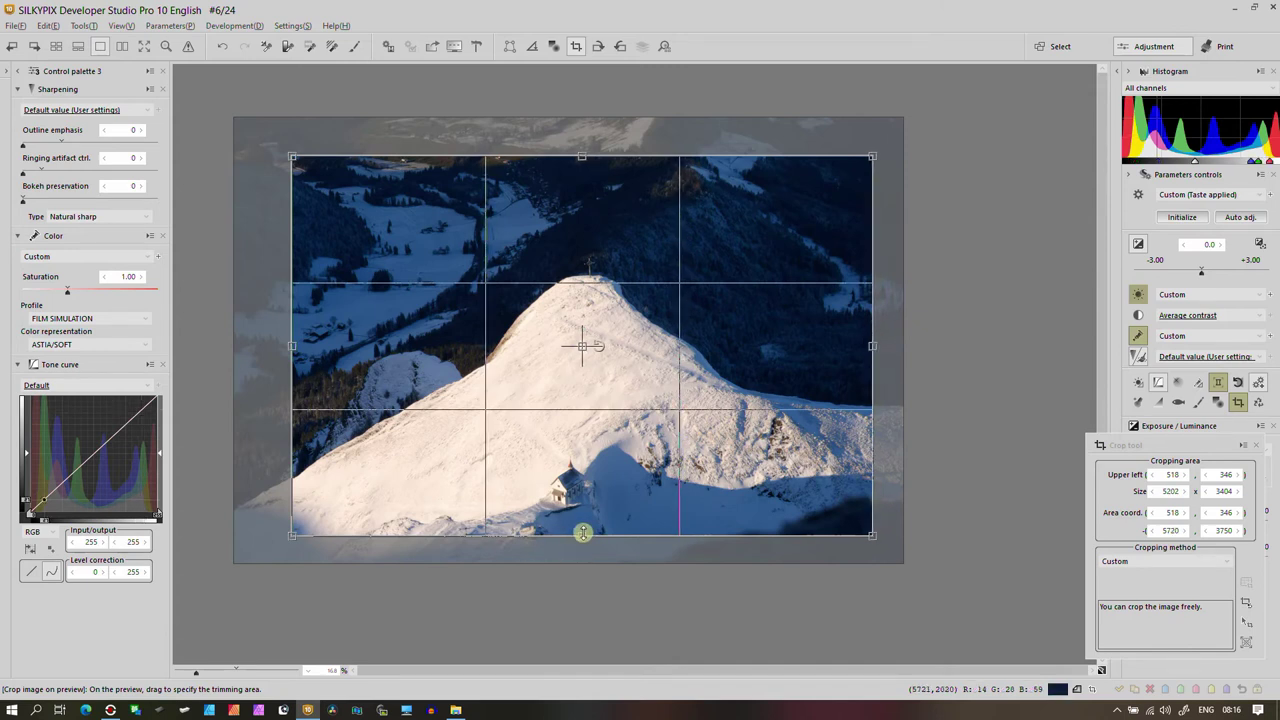
left_click_drag(583, 533, 582, 545)
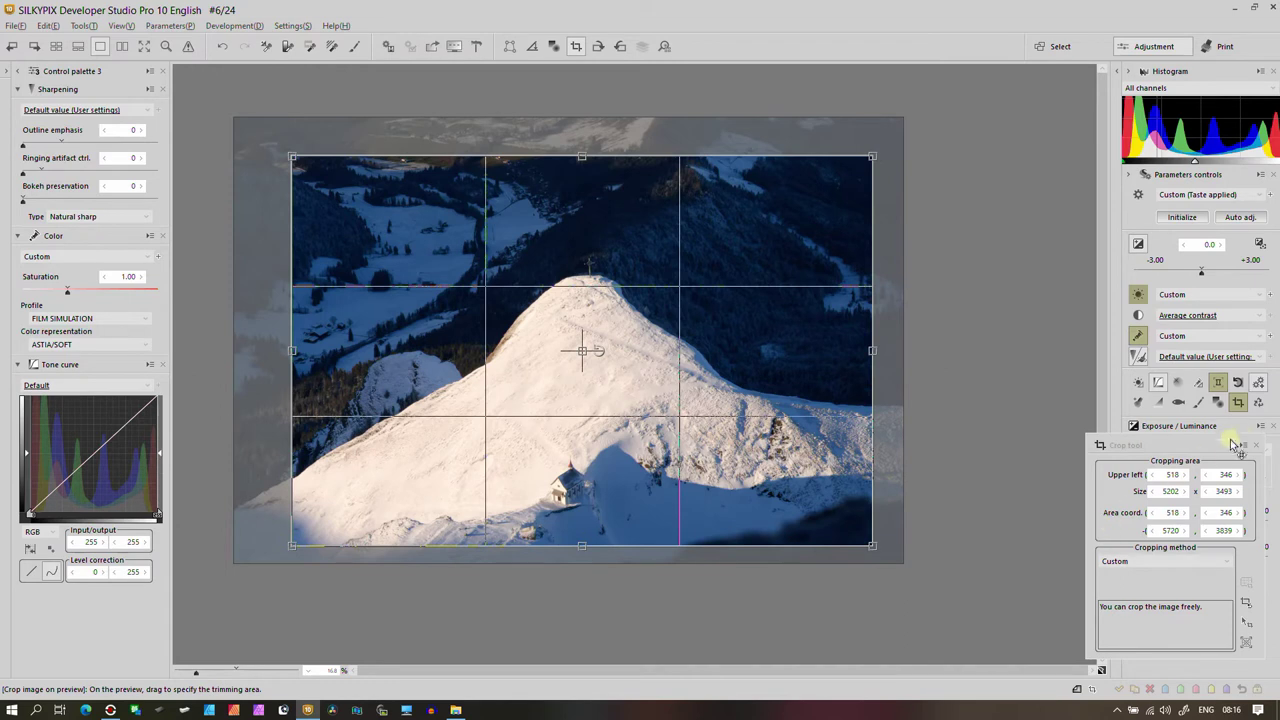
left_click(1252, 446)
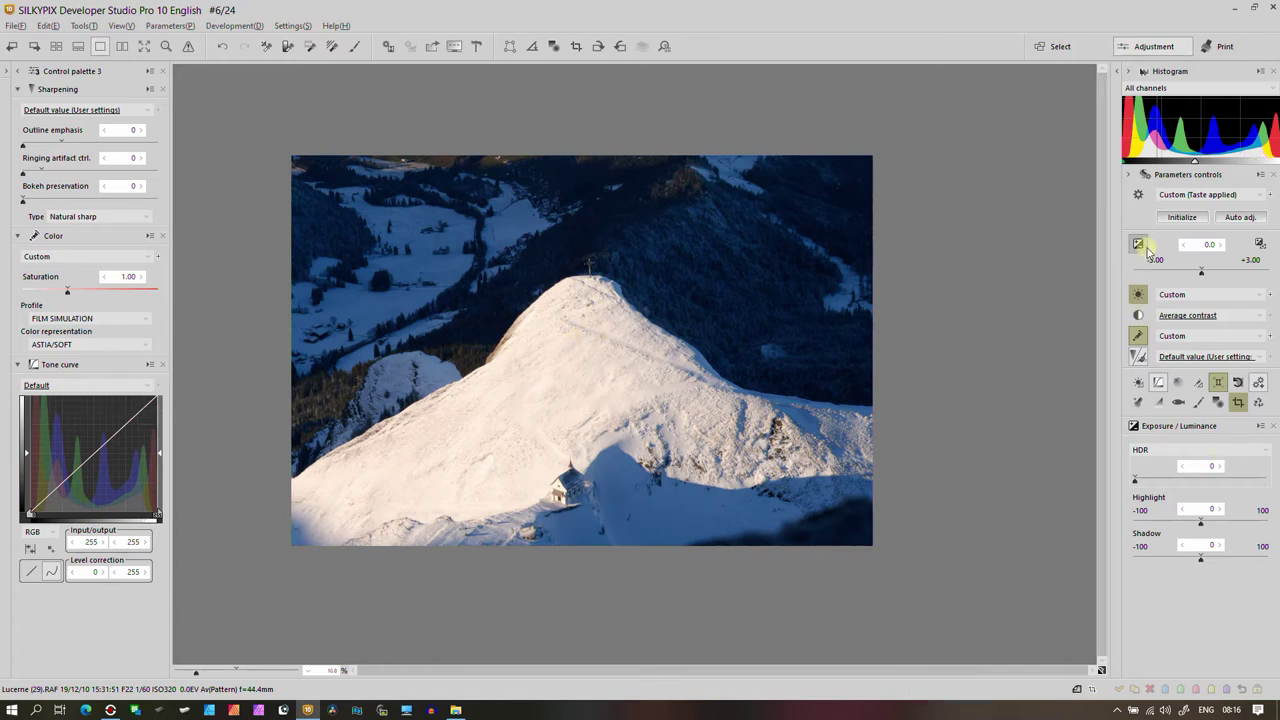
Switch the exposure mode to Color Burn HDR at strength 64, checking detail zoomed in.
left_click(1151, 452)
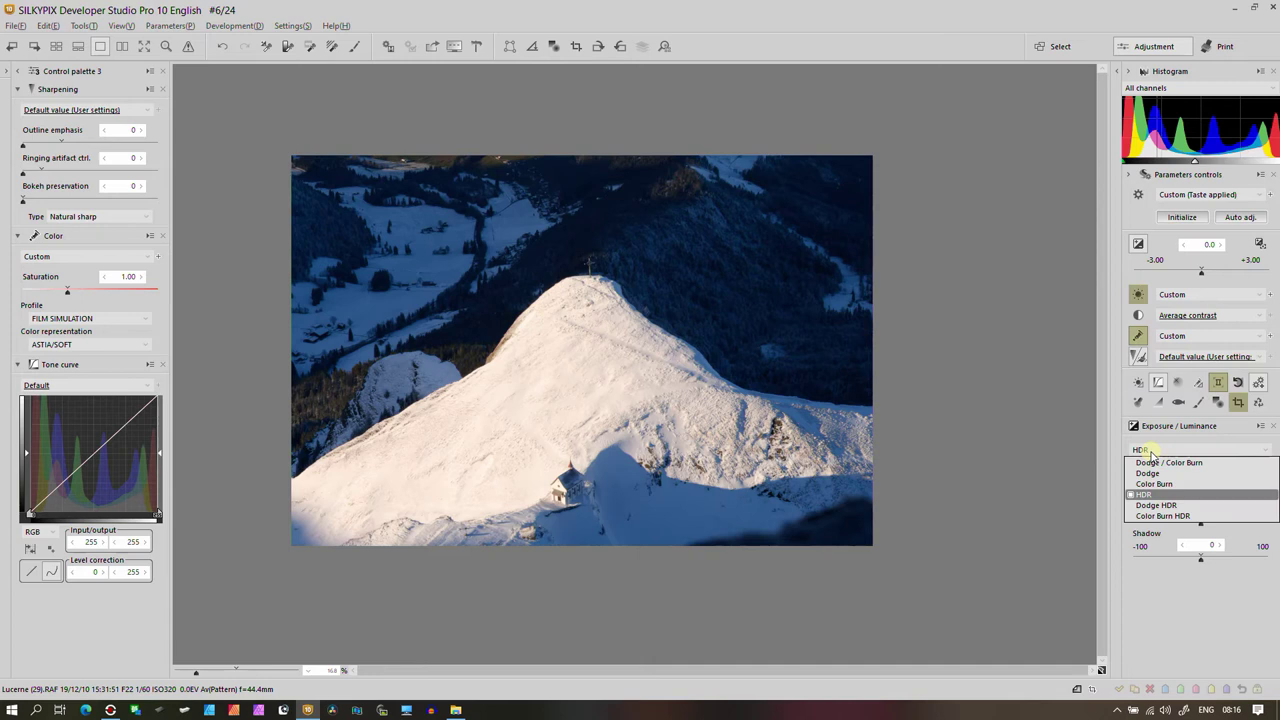
left_click(1148, 516)
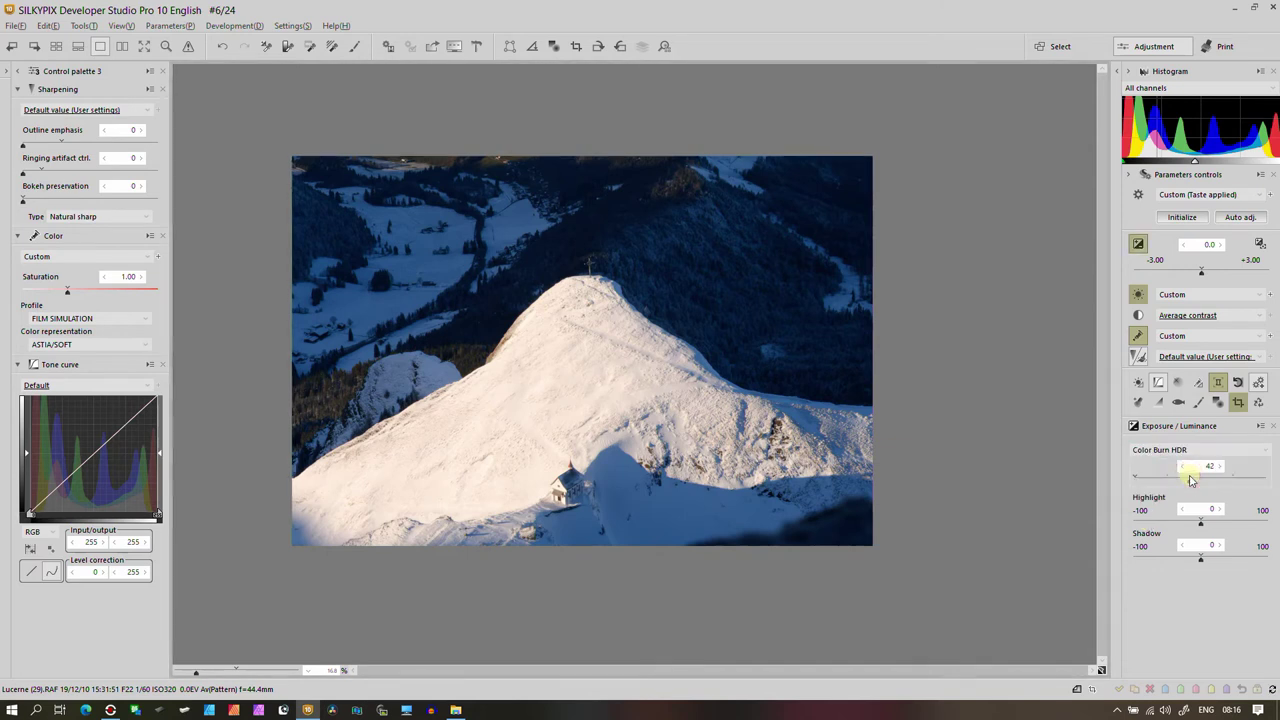
left_click_drag(1190, 481, 1214, 481)
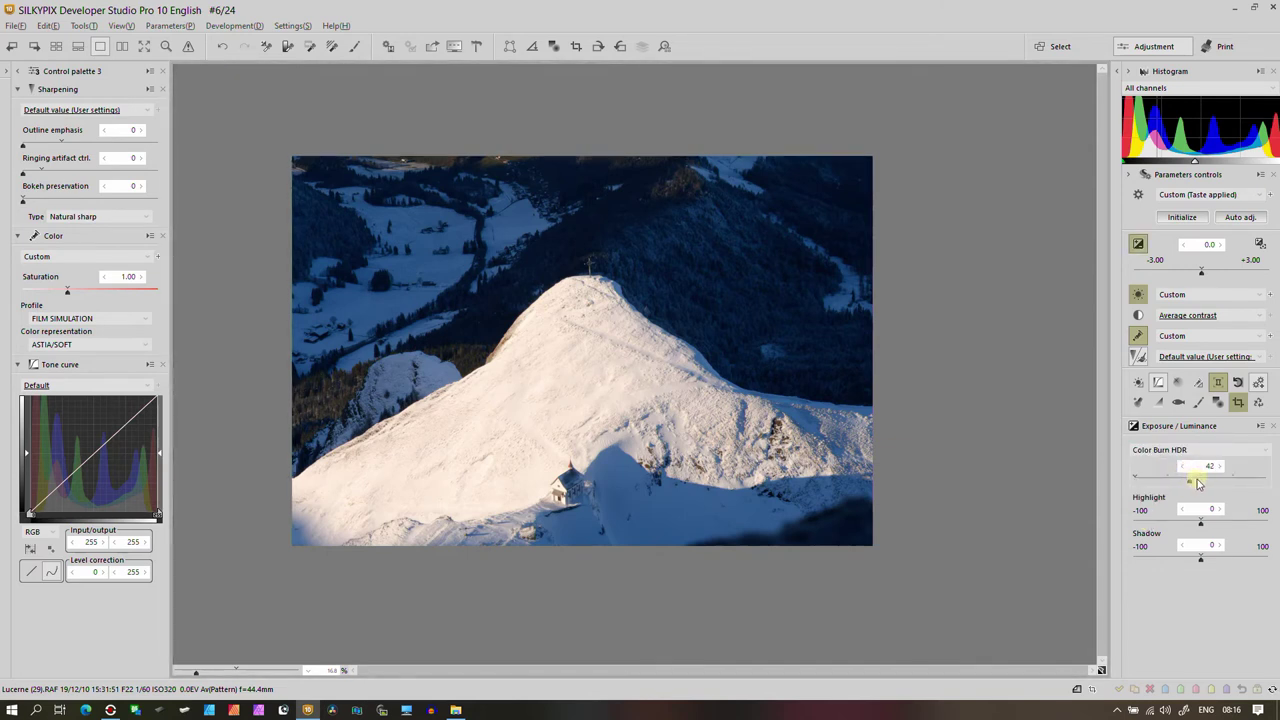
left_click(200, 672)
left_click_drag(371, 366, 443, 377)
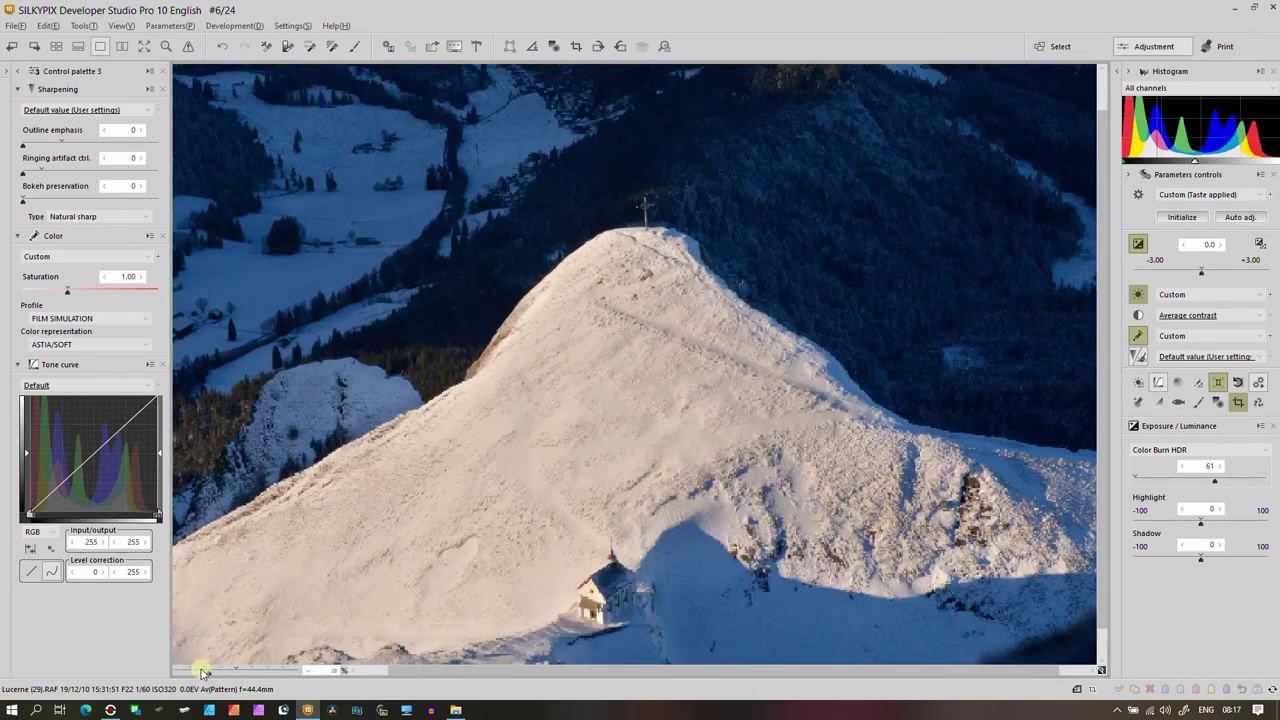
left_click(200, 672)
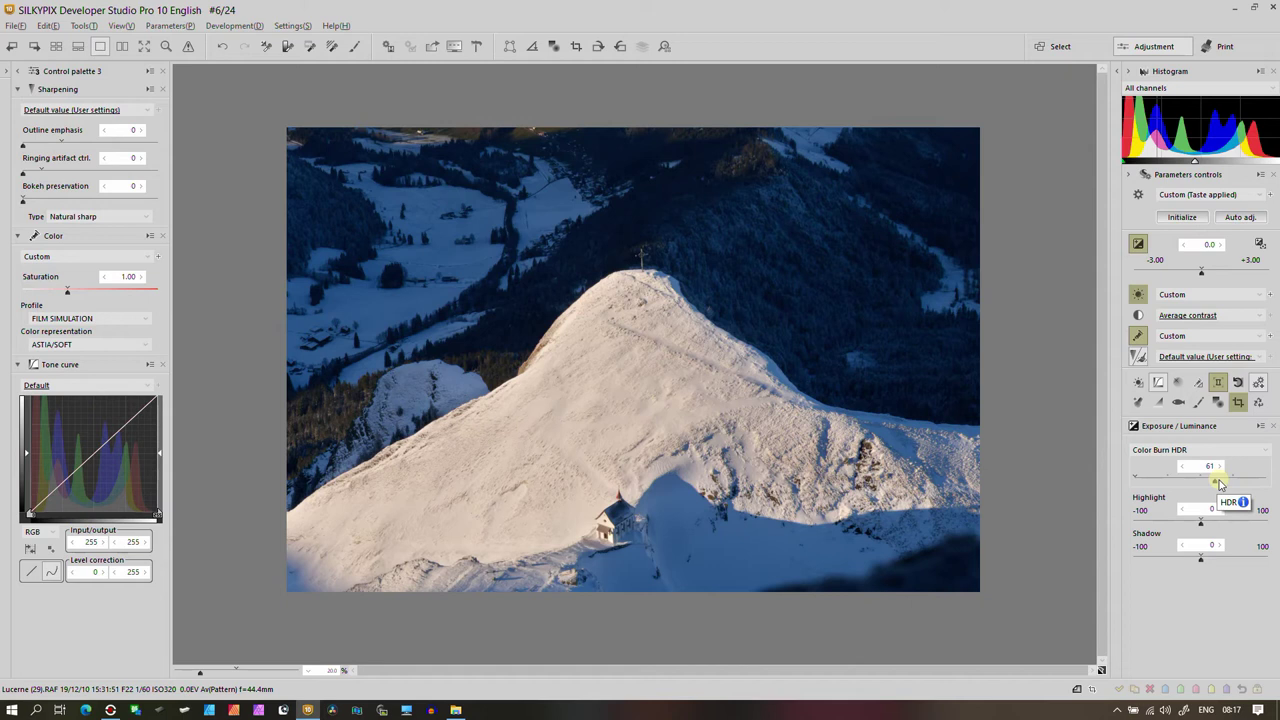
left_click_drag(1220, 484, 1224, 484)
left_click(1138, 294)
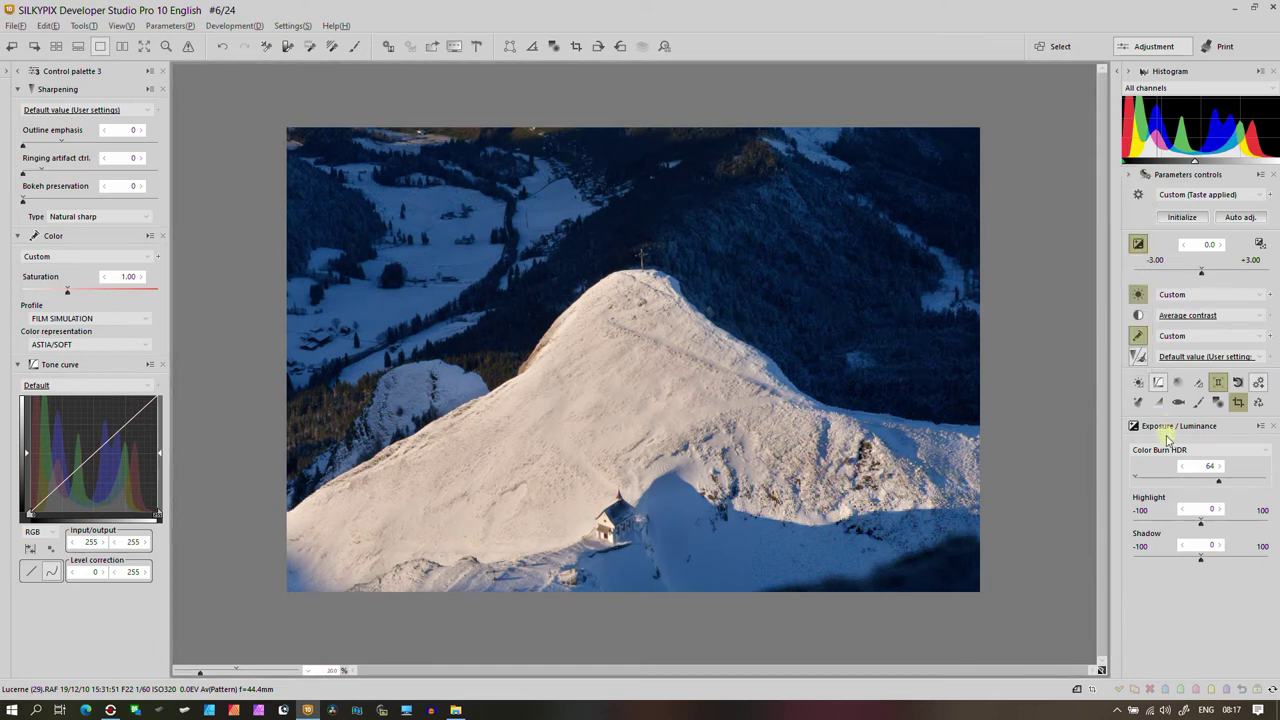
Apply the Default sharpening preset and set demosaicing sharpness to 79.
left_click(1117, 75)
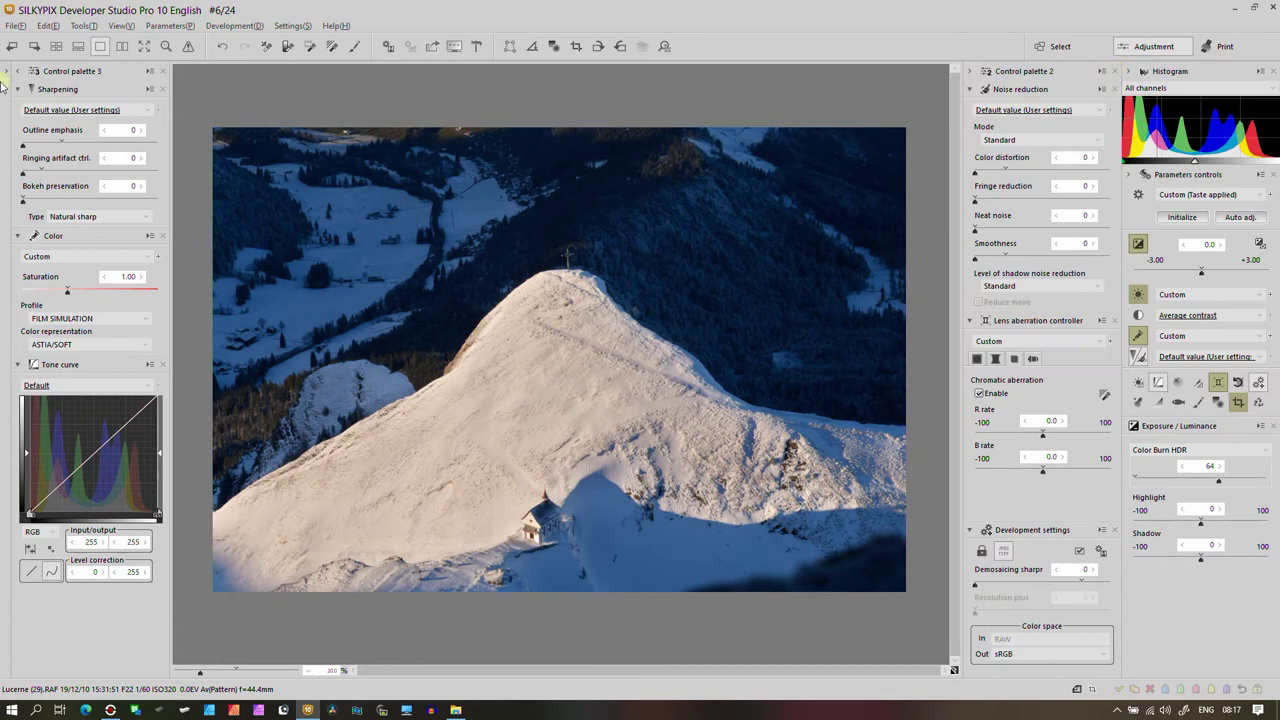
left_click(50, 112)
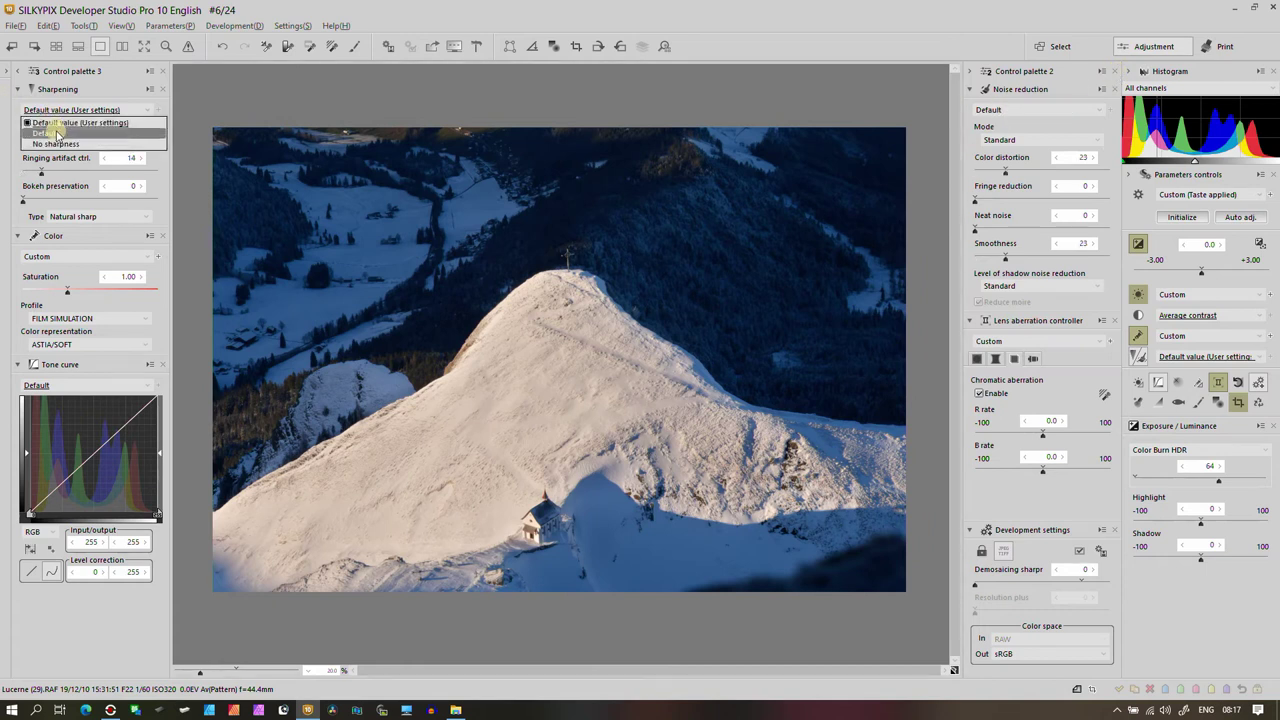
left_click(51, 130)
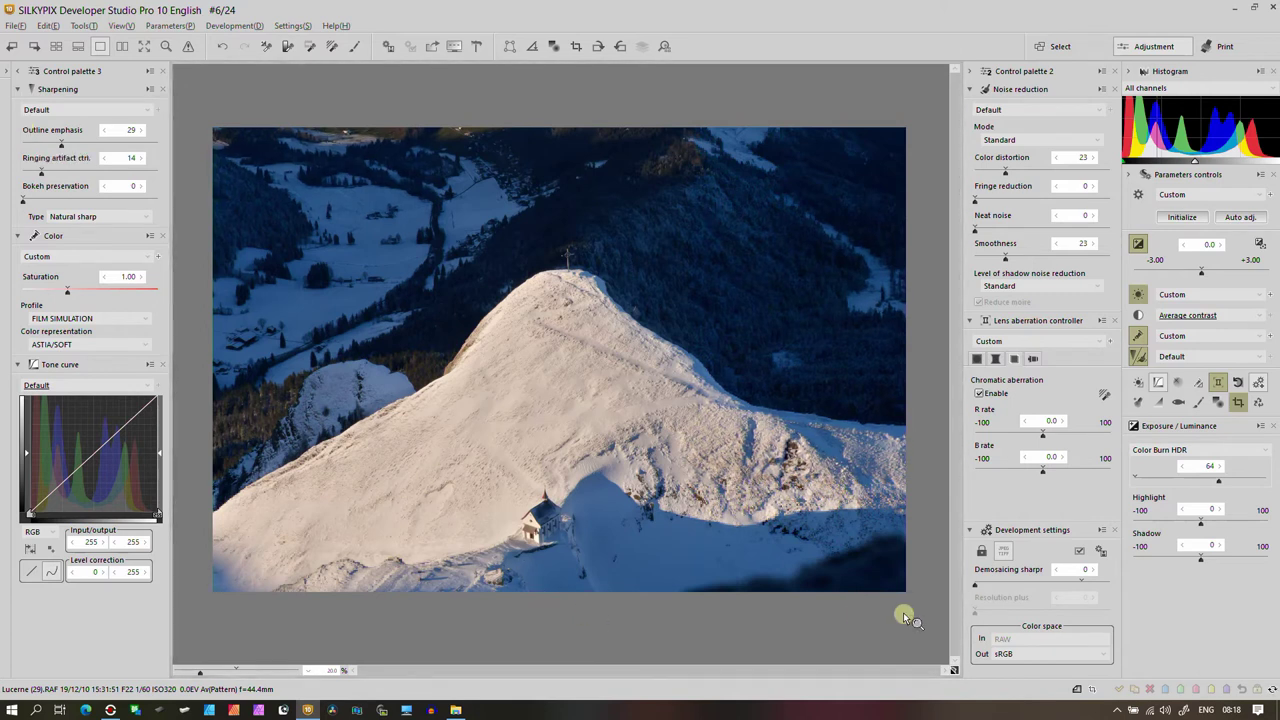
left_click(1081, 585)
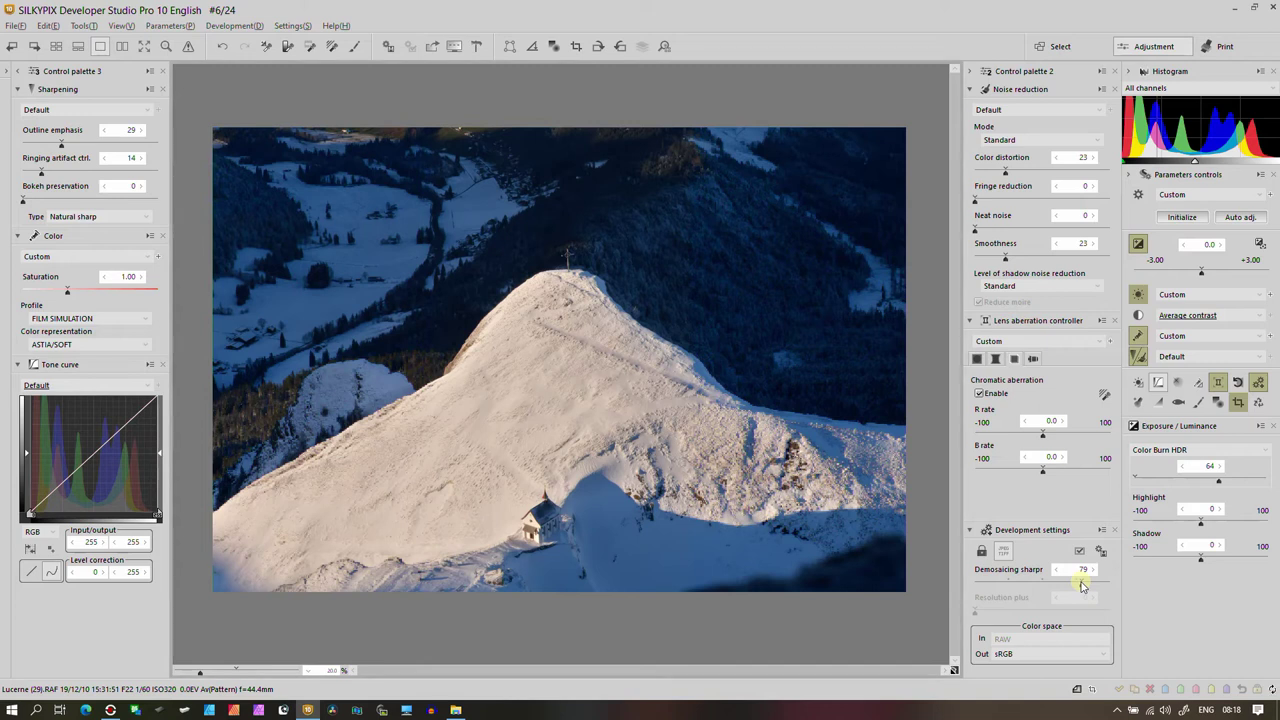
left_click(427, 50)
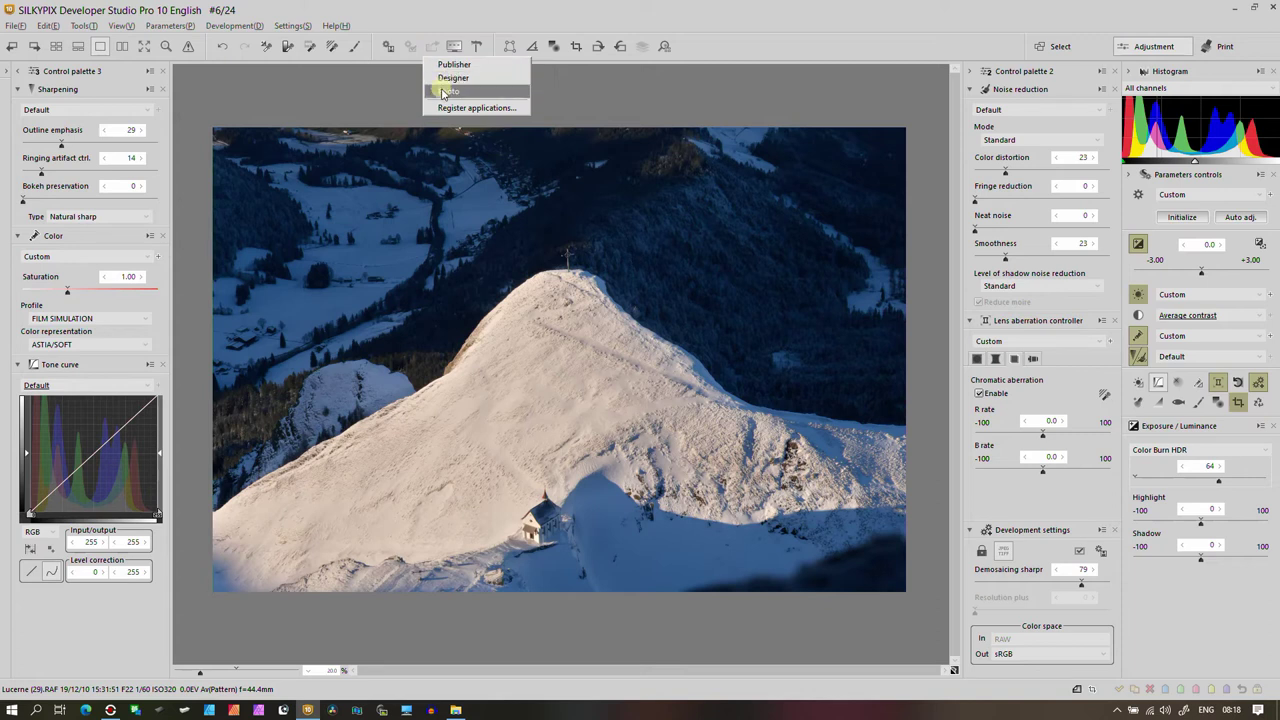
Send the developed photo to Affinity Photo via the Photo application option.
left_click(445, 91)
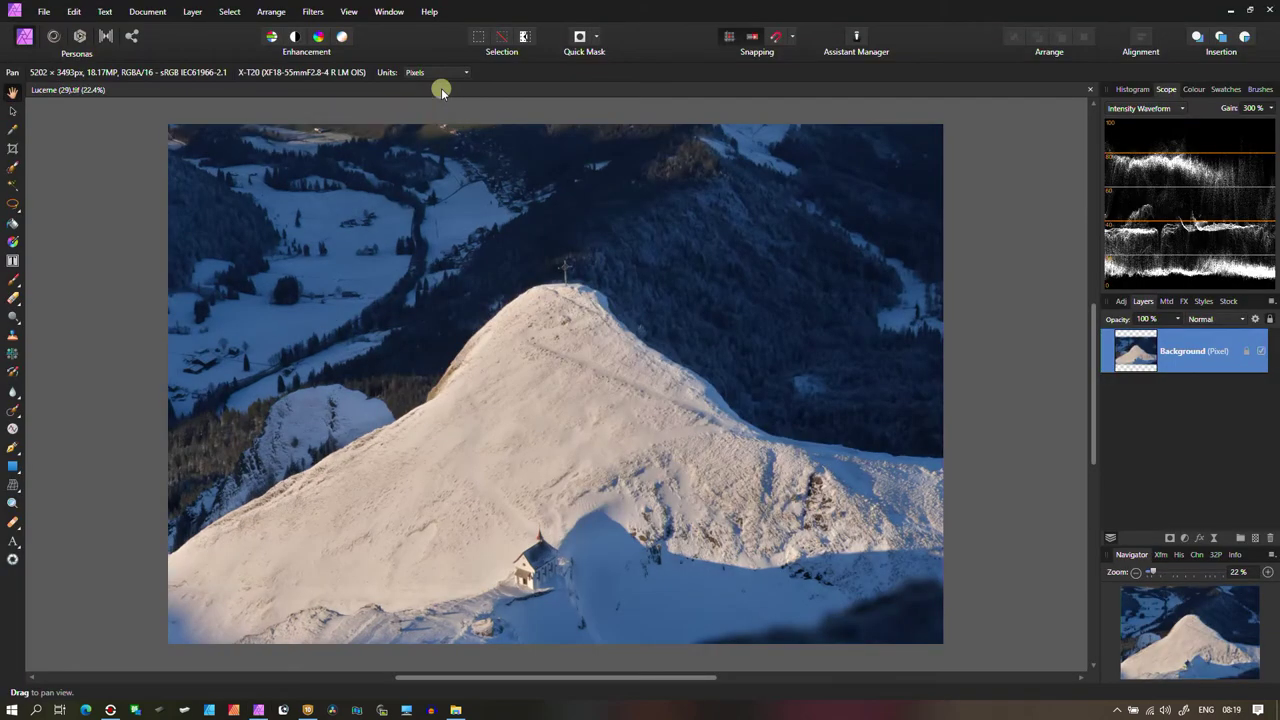
Duplicate the Background layer twice and hide the original bottom layer.
key("ctrl+j")
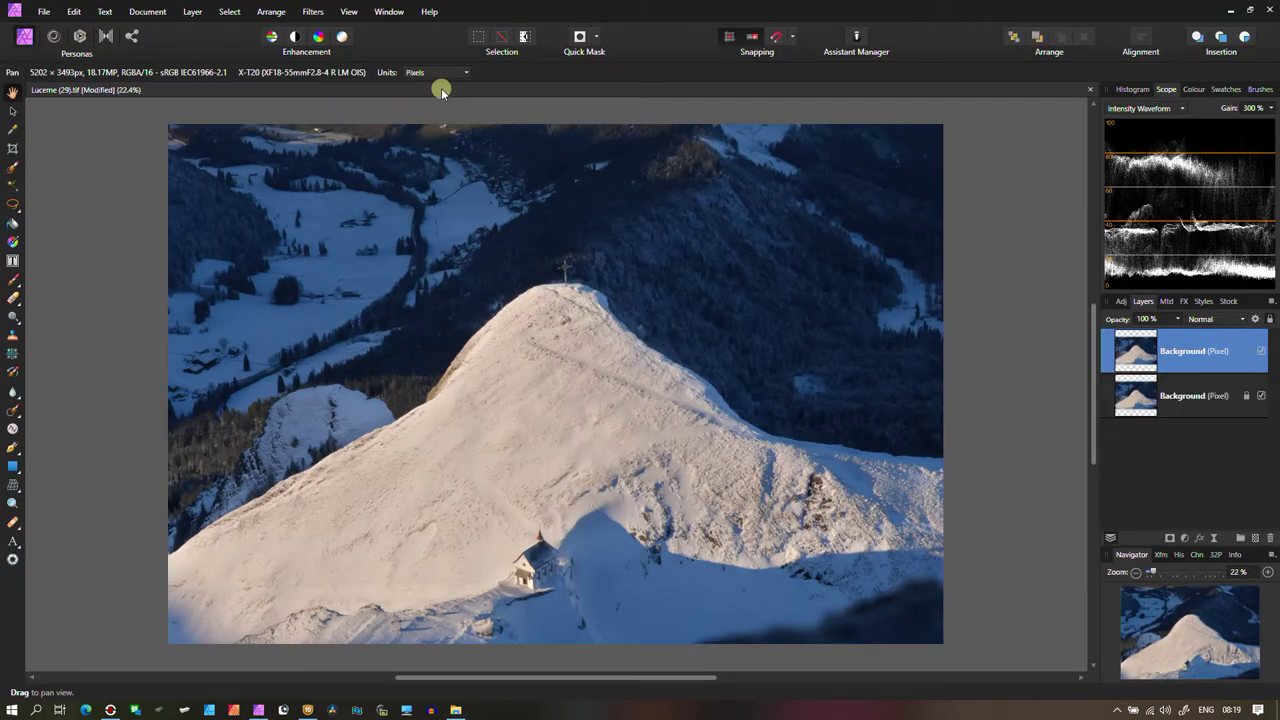
key("ctrl+j")
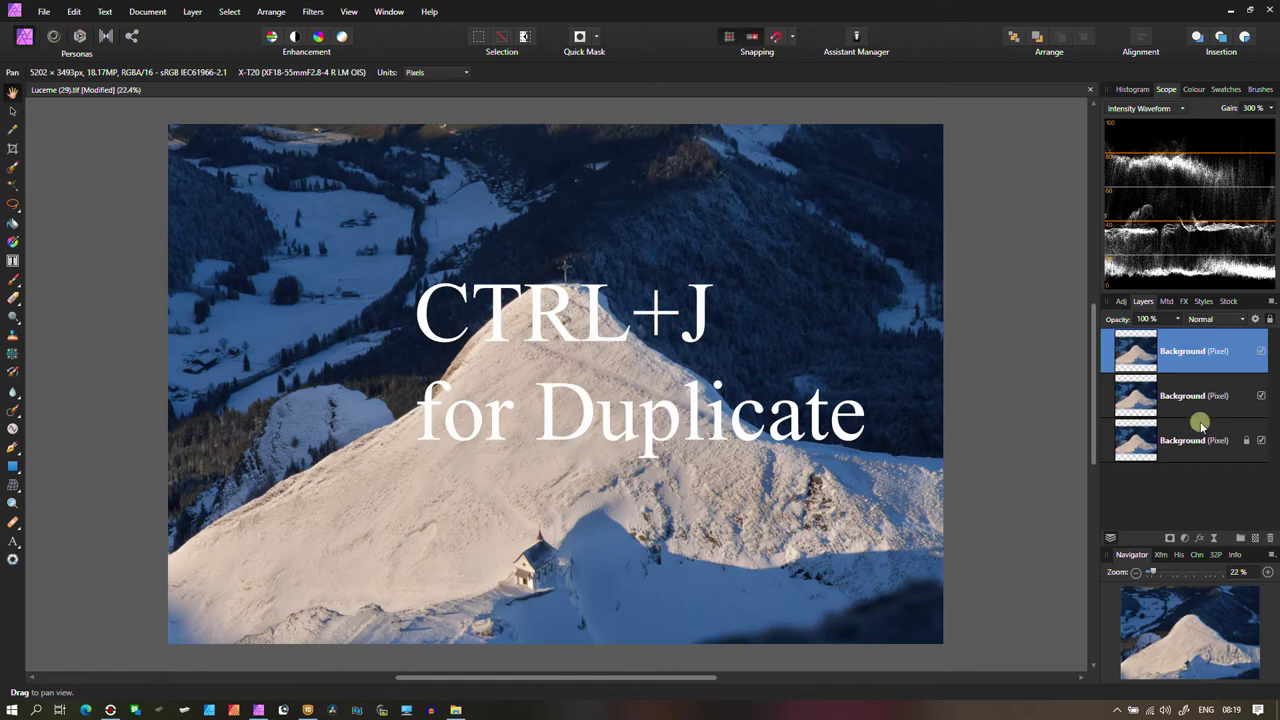
left_click(1261, 440)
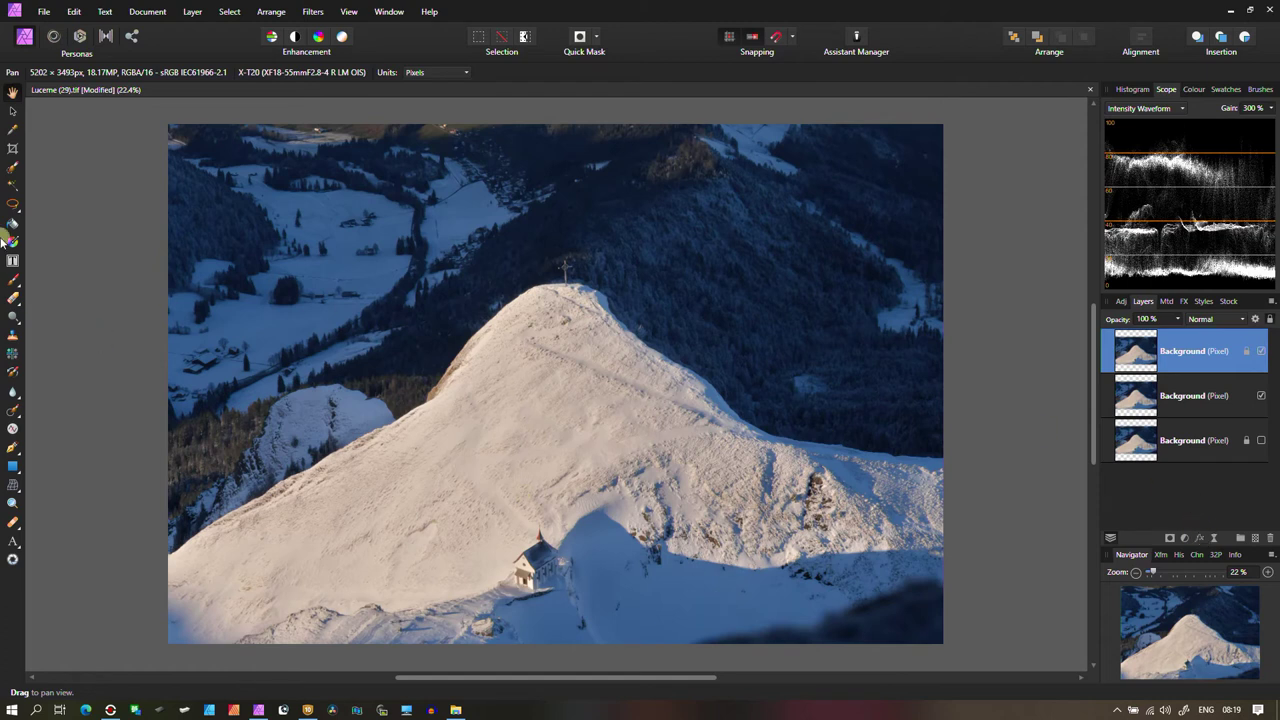
Crop the image to about 4880 × 3363 px, trimming the top and right edges.
left_click(12, 148)
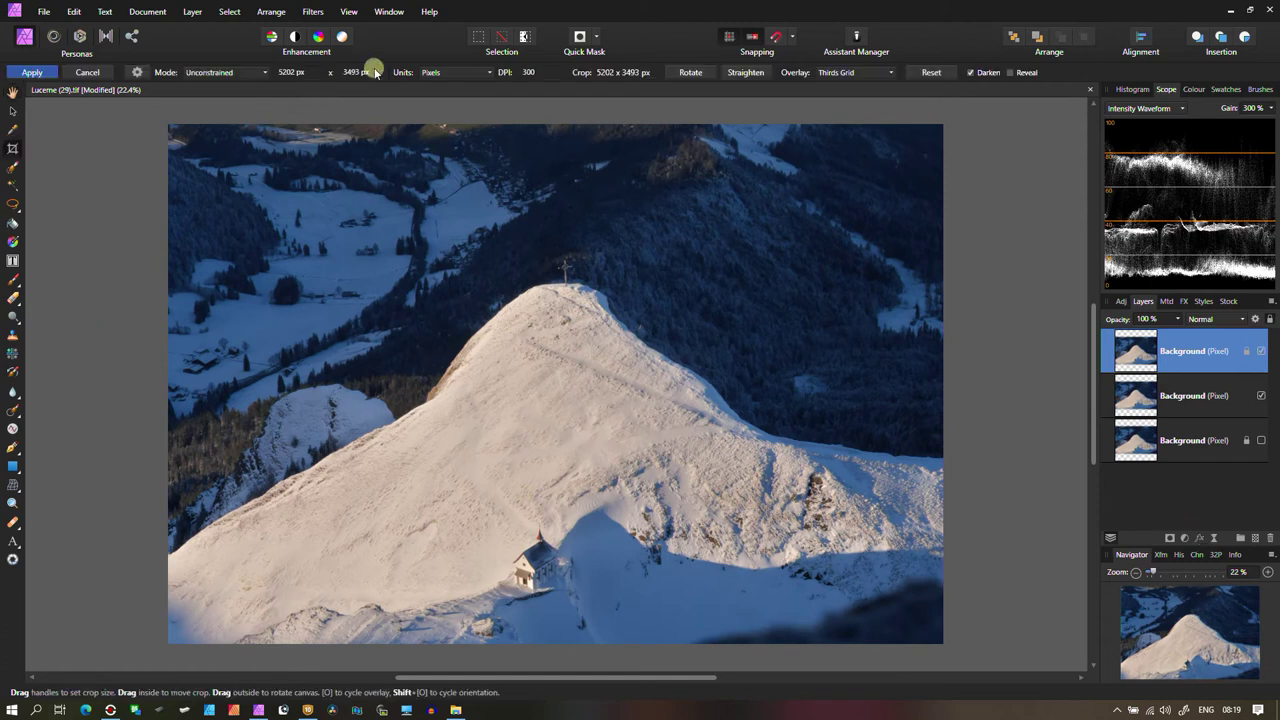
left_click_drag(556, 125, 557, 141)
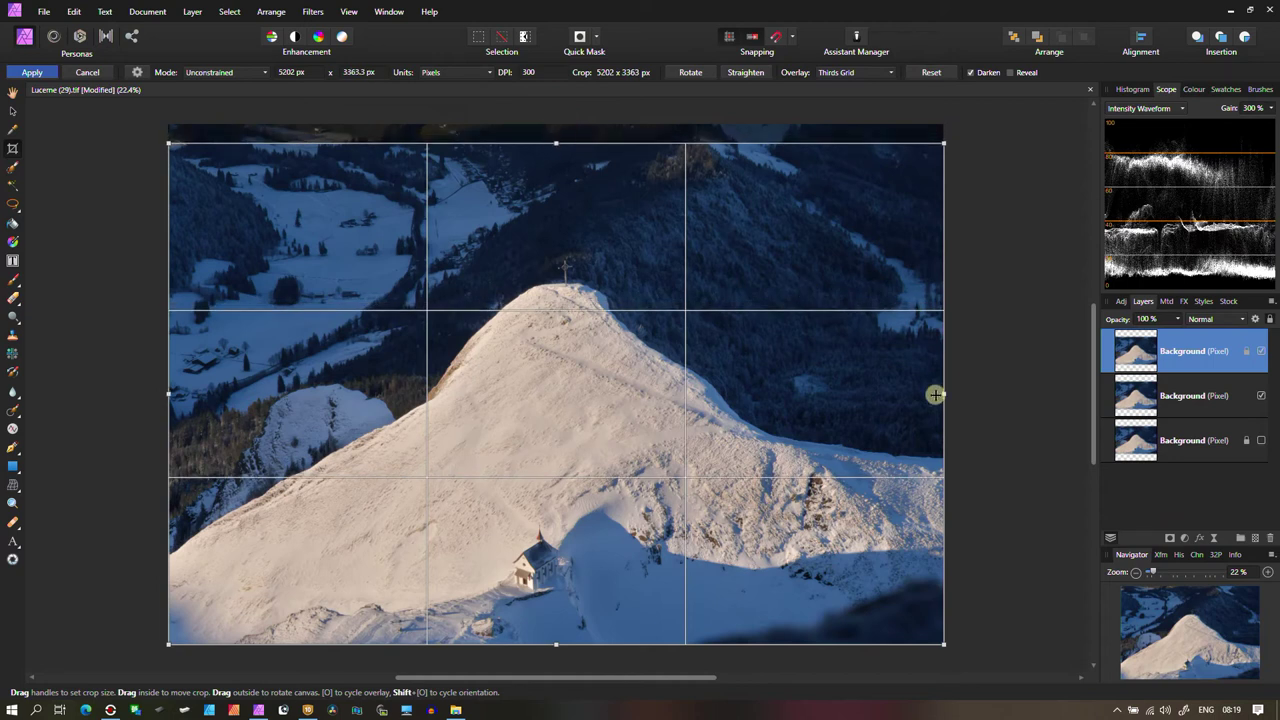
left_click_drag(942, 393, 905, 393)
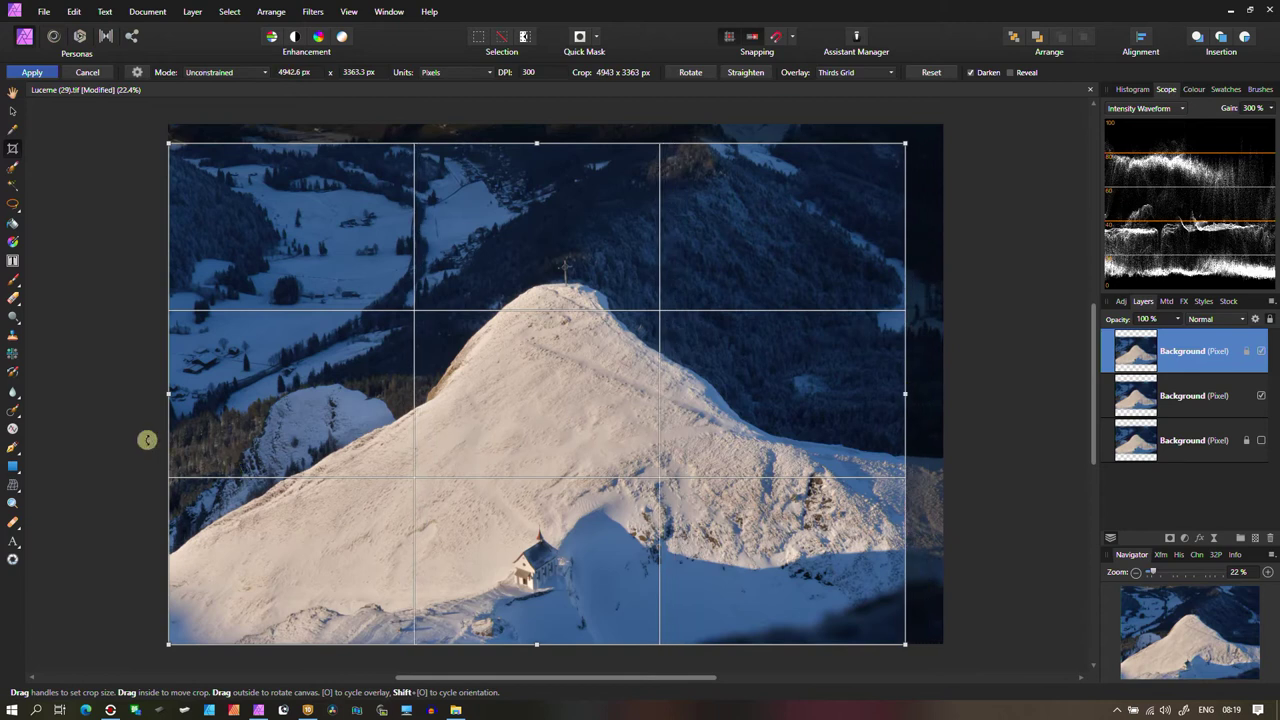
left_click_drag(167, 386, 174, 392)
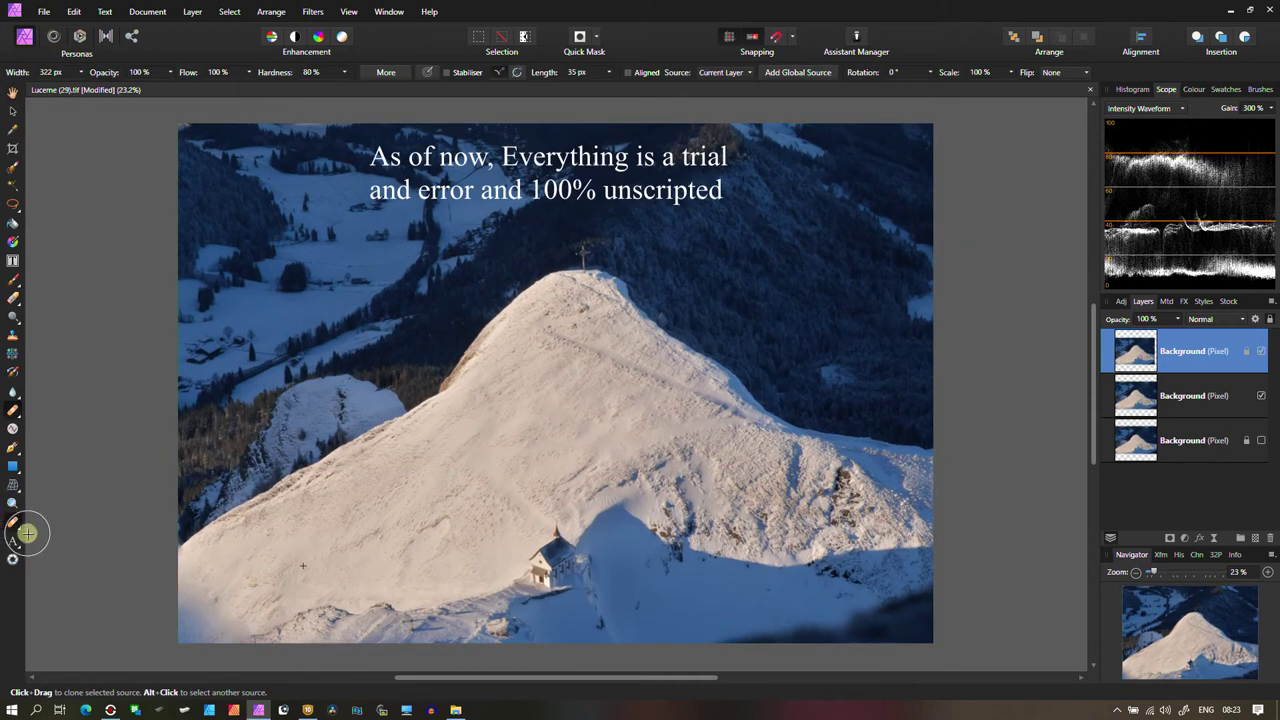
Lasso the dark bottom-left corner with the Freehand Selection Tool and inpaint it.
left_click(20, 203)
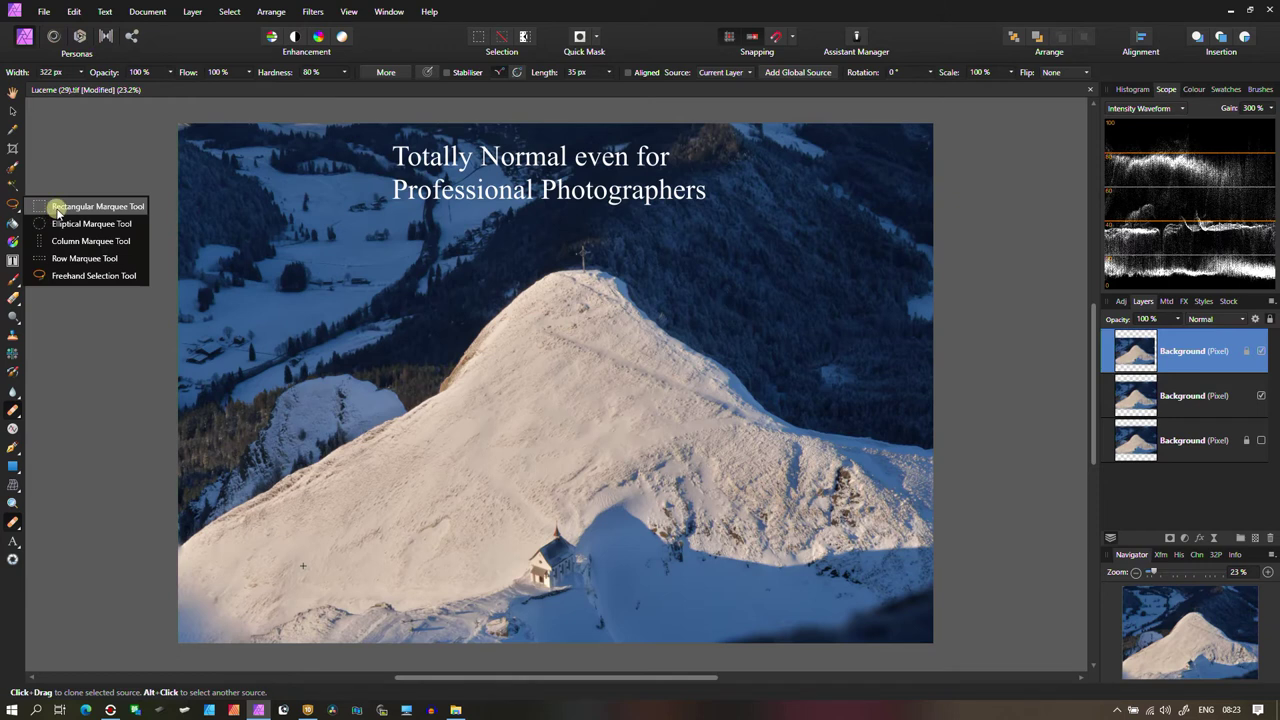
left_click(57, 277)
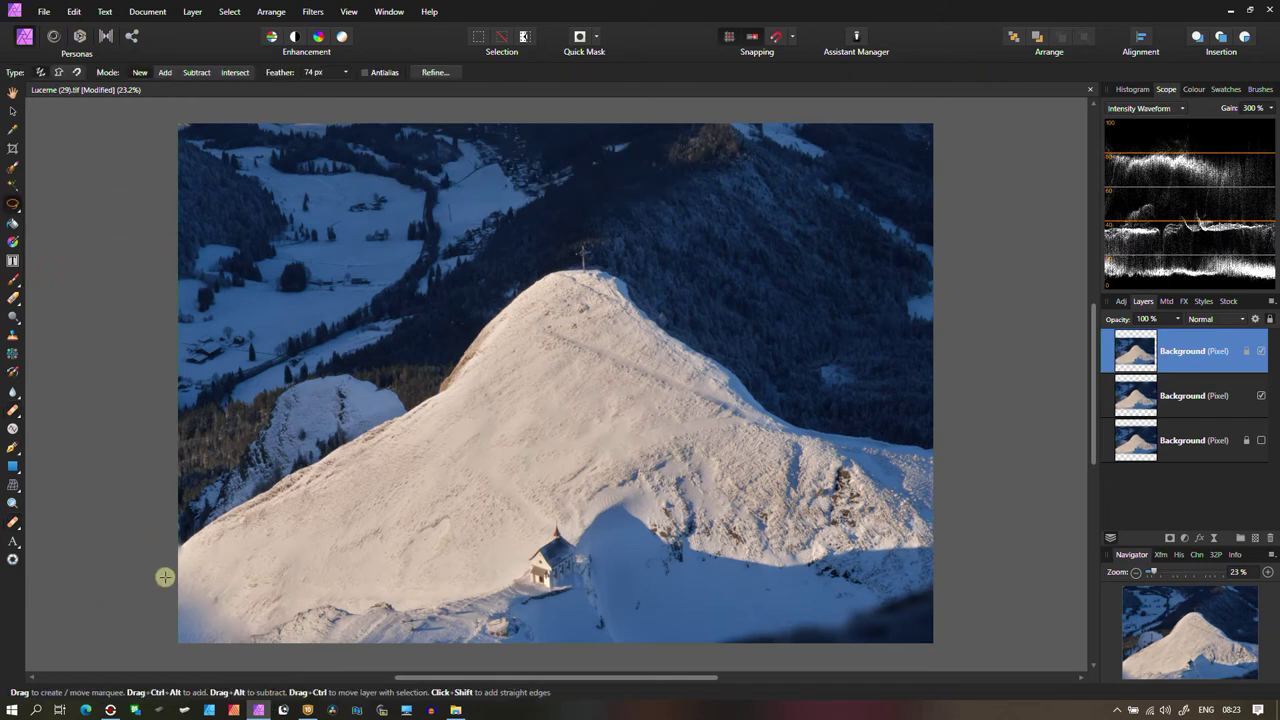
mouse_move(163, 577)
left_mouse_down()
mouse_move(205, 566)
mouse_move(163, 577)
left_mouse_up()
left_click(74, 11)
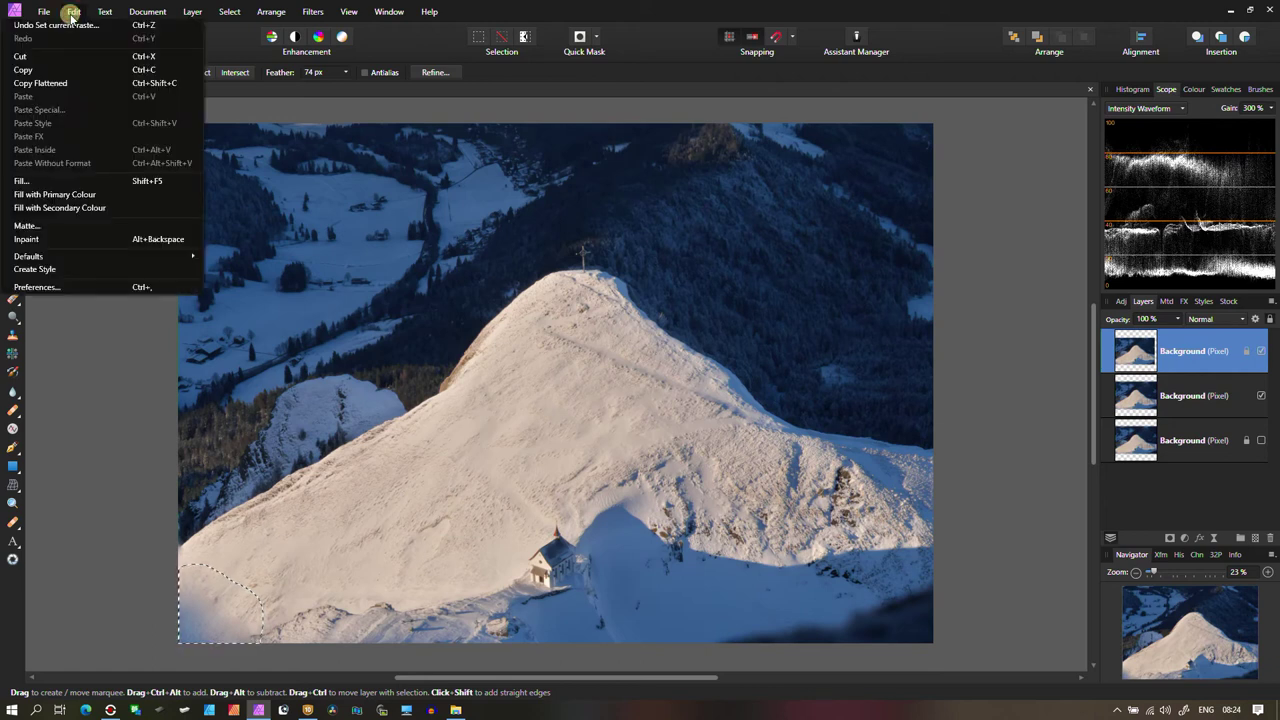
left_click(22, 241)
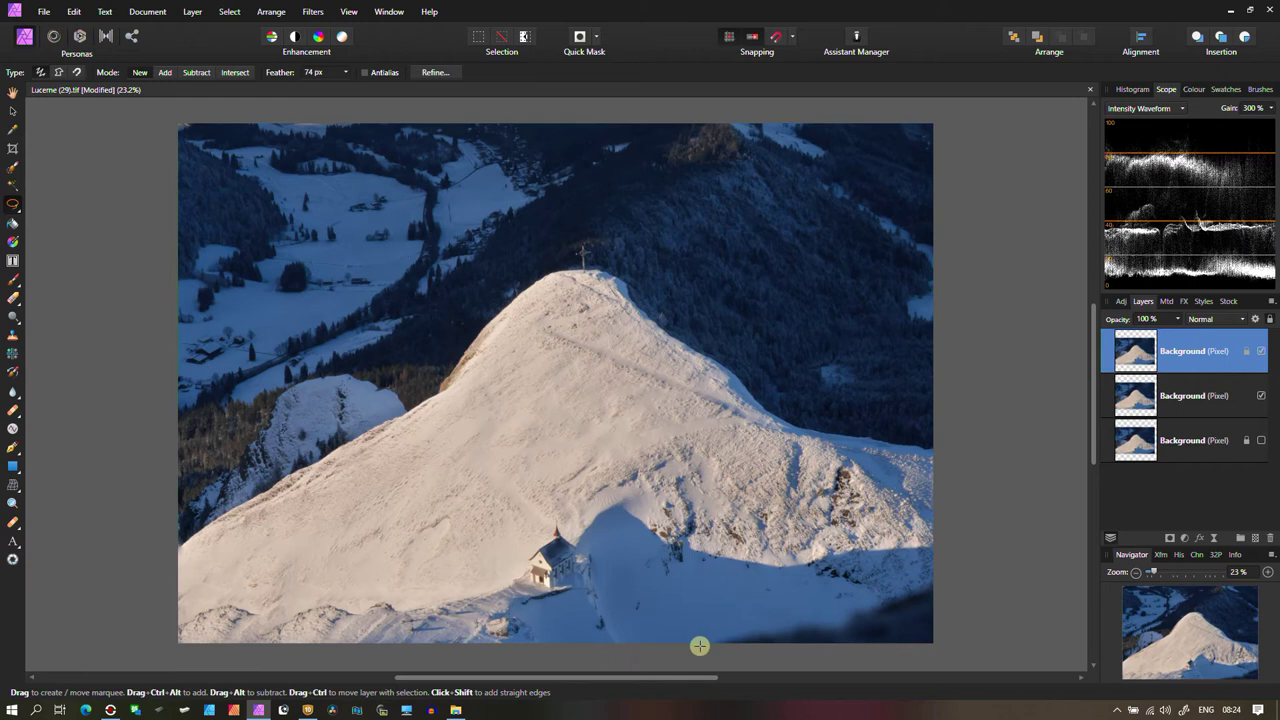
Lasso the dark lower-right corner patch and inpaint it to blend with the snow.
mouse_move(700, 643)
left_mouse_down()
mouse_move(734, 620)
mouse_move(827, 613)
mouse_move(917, 581)
mouse_move(941, 580)
mouse_move(950, 595)
mouse_move(950, 641)
mouse_move(914, 657)
mouse_move(683, 641)
mouse_move(784, 663)
left_mouse_up()
mouse_move(696, 648)
left_mouse_down()
mouse_move(711, 620)
mouse_move(808, 603)
mouse_move(837, 659)
mouse_move(695, 651)
left_mouse_up()
left_click(44, 11)
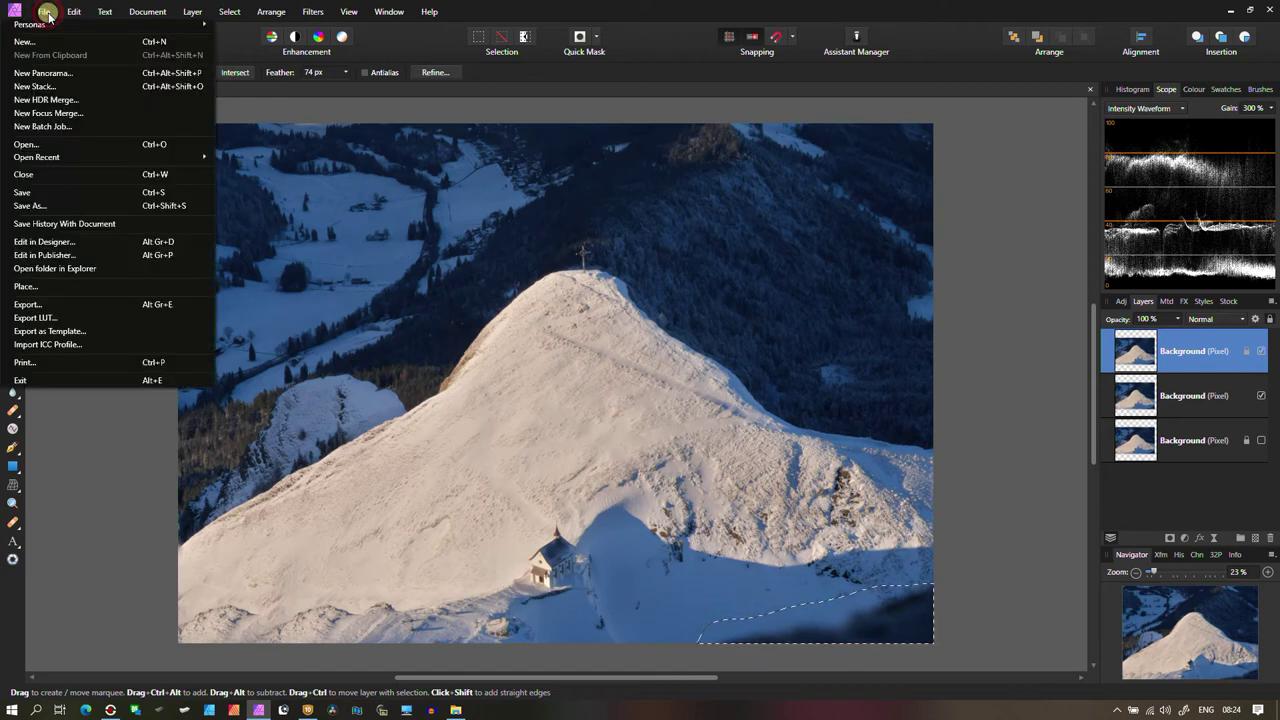
mouse_move(74, 11)
left_click(26, 240)
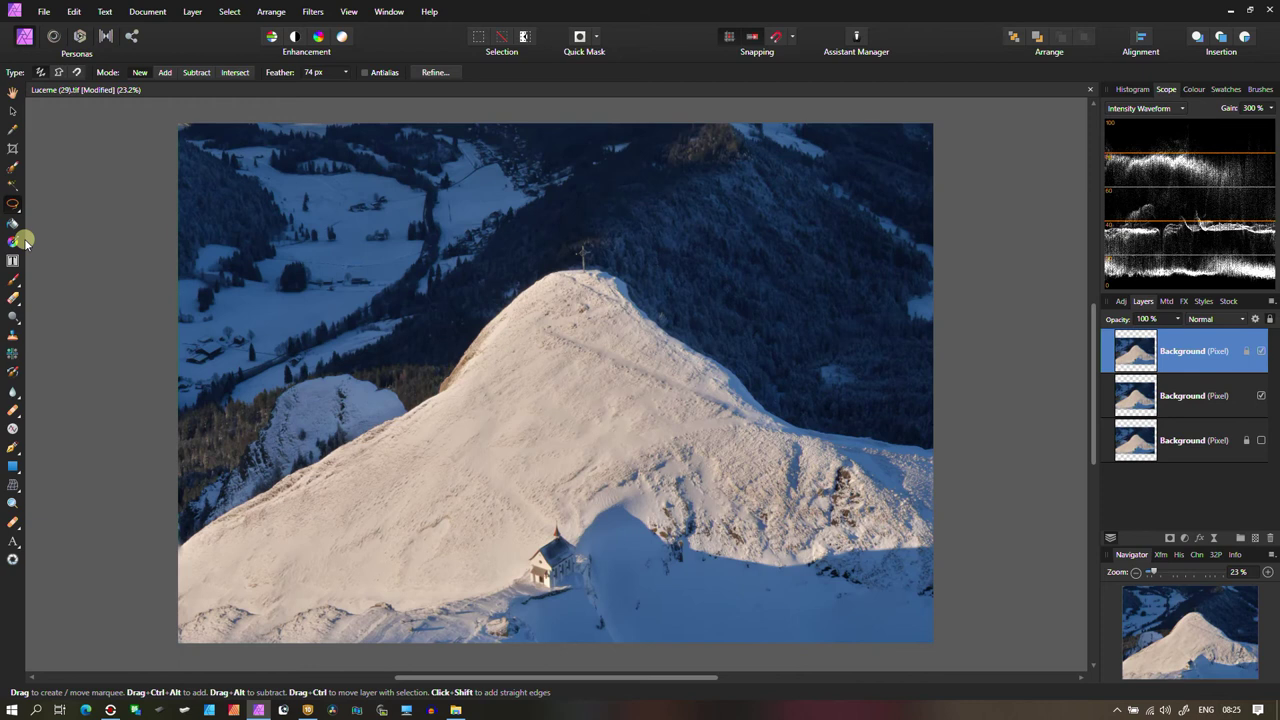
Trim the left and right edges to re-crop the image to 4540 × 3363 px.
left_click(12, 148)
left_click_drag(180, 380, 197, 380)
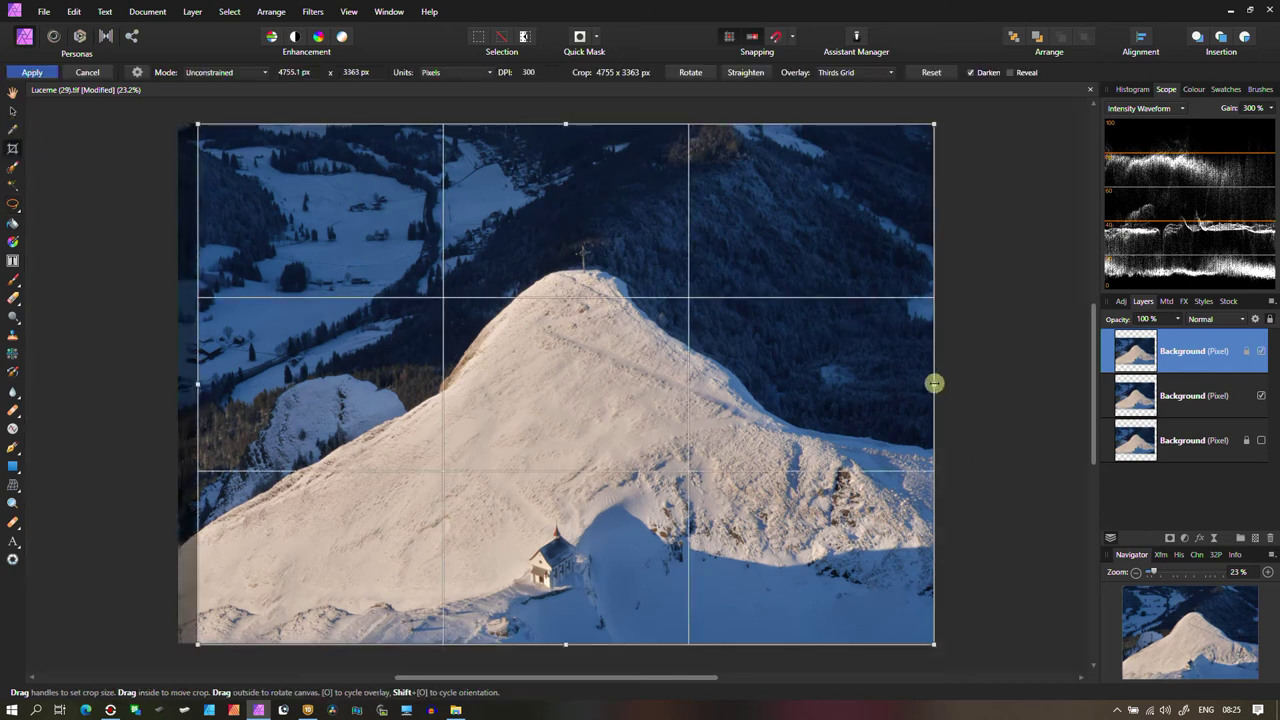
left_click_drag(934, 383, 901, 391)
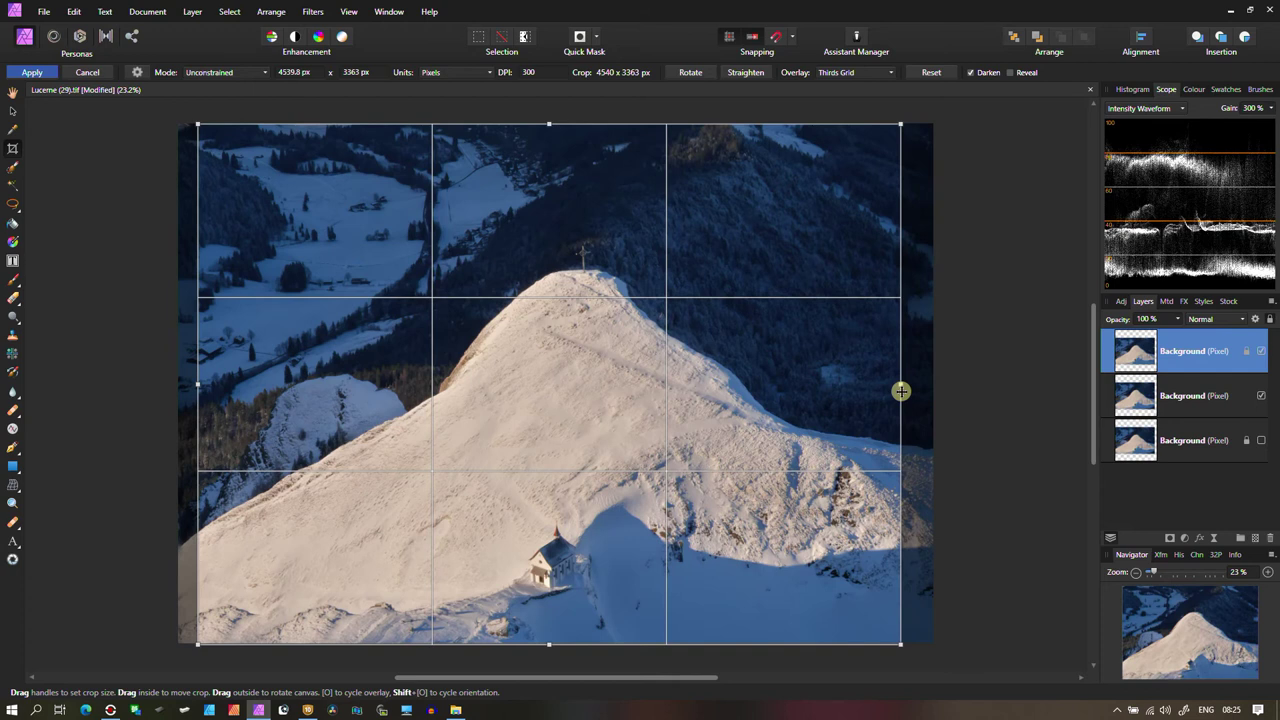
key("Return")
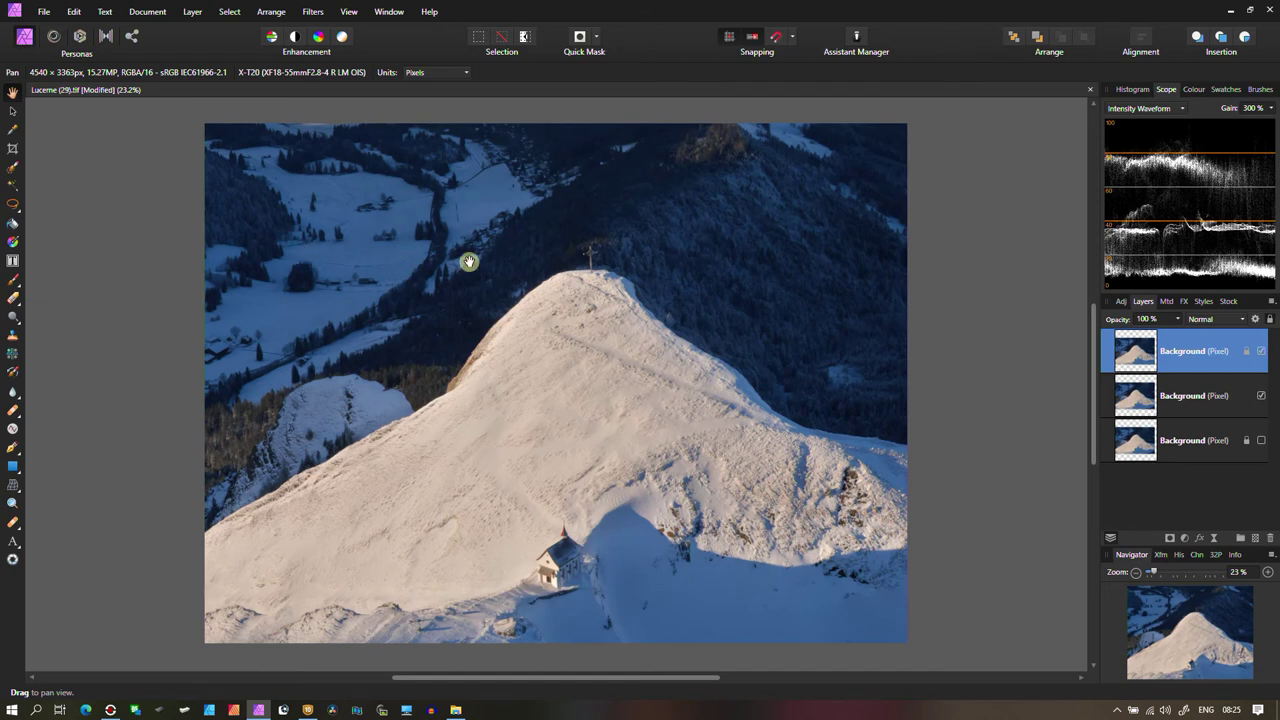
Add a Brightness/Contrast adjustment at −15% brightness using Luminosity blend mode.
left_click(1182, 539)
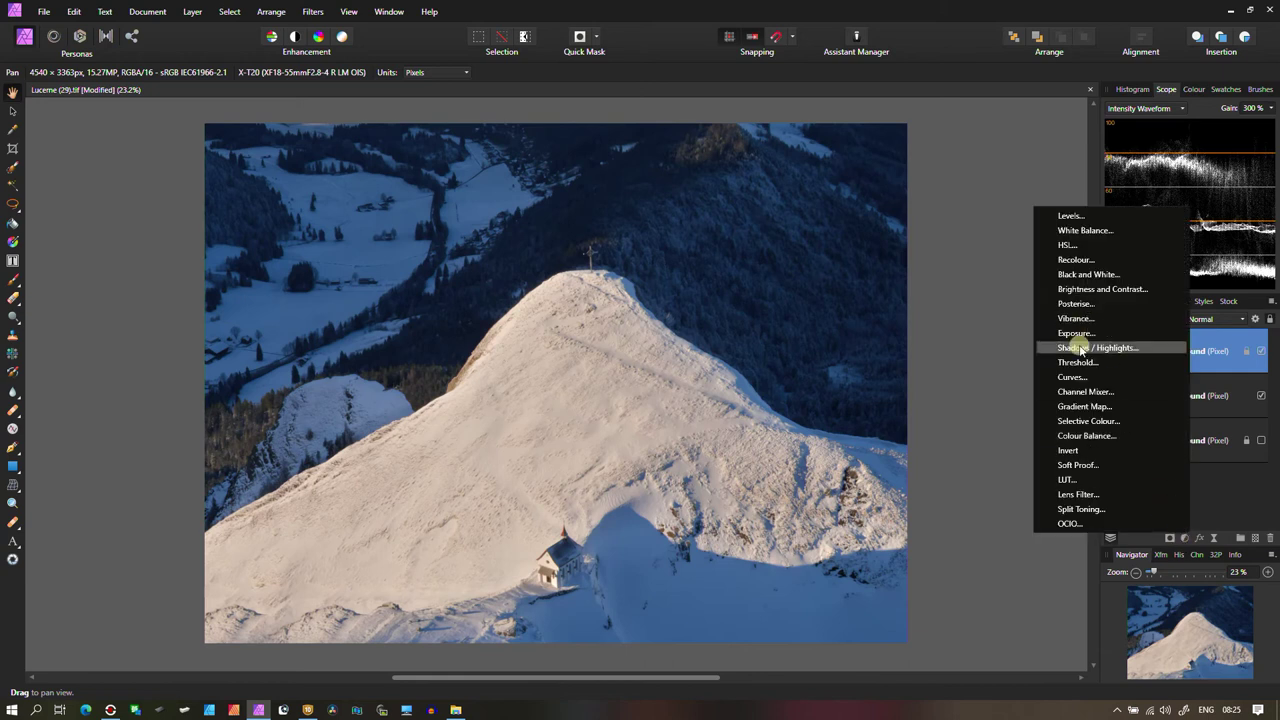
left_click(1075, 290)
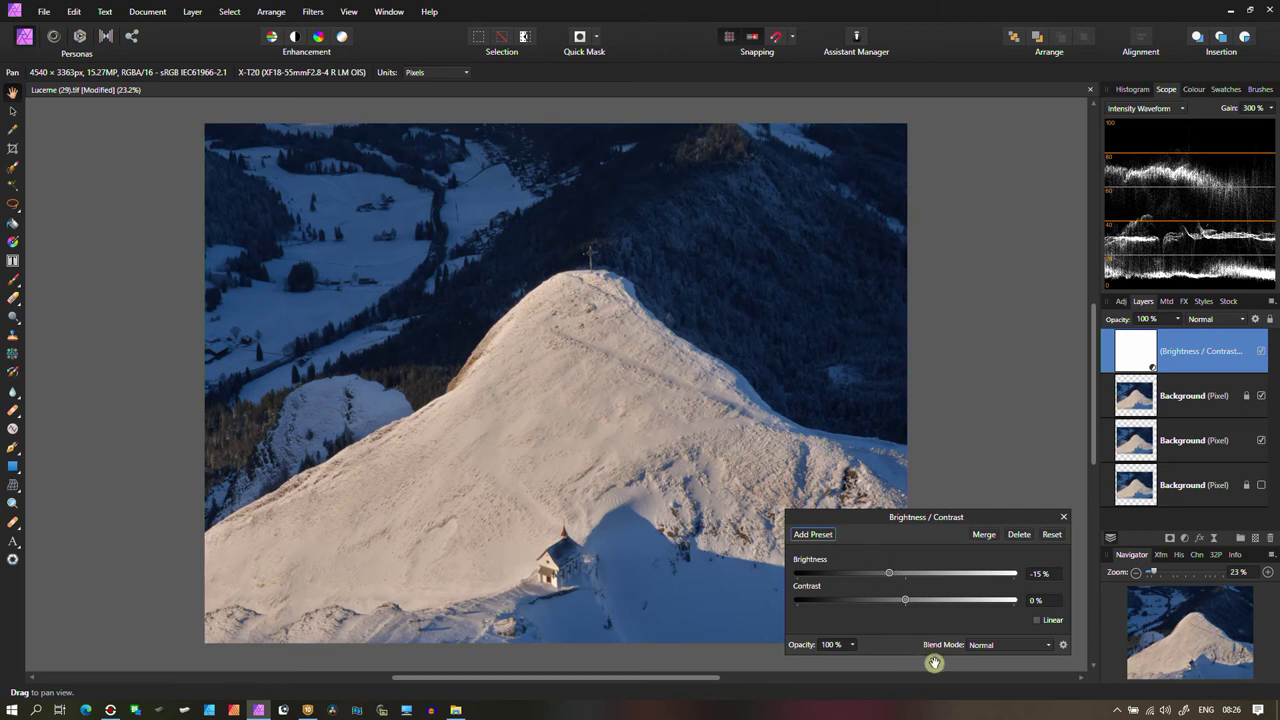
left_click(995, 647)
left_click(988, 592)
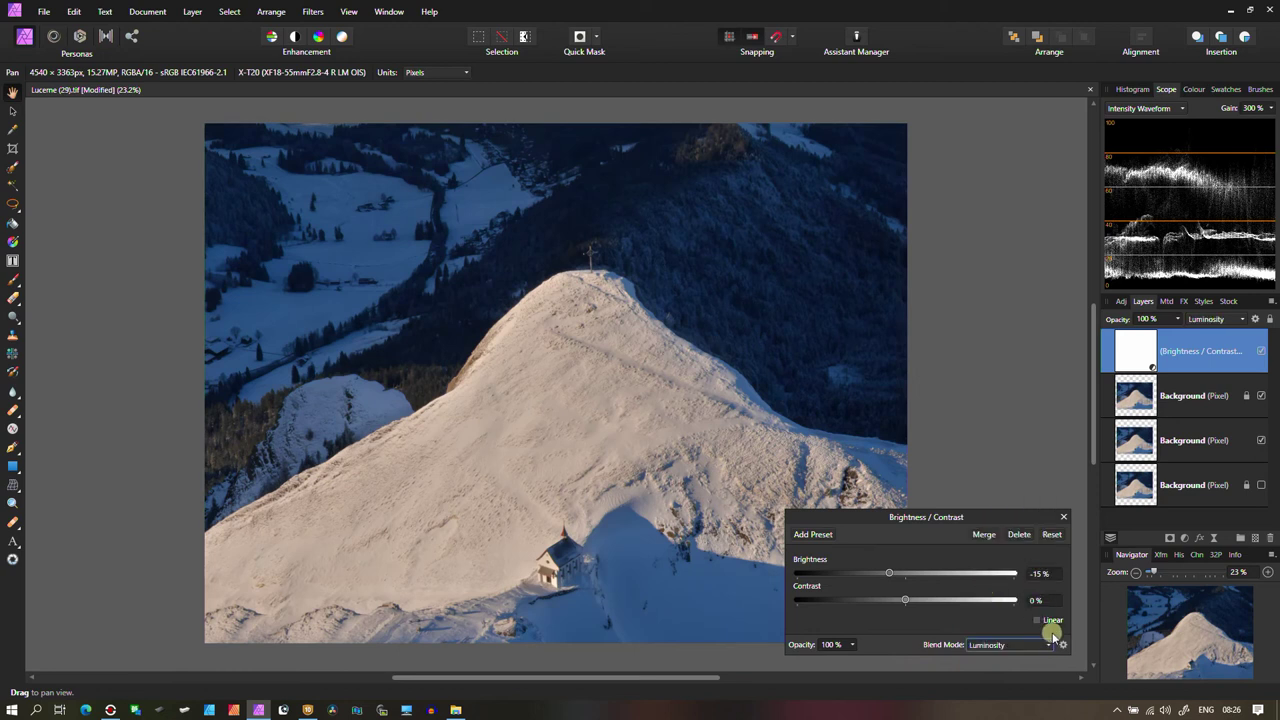
In Blend Options, raise the underlying black point so the darkening fades over the darkest tones.
left_click(1063, 644)
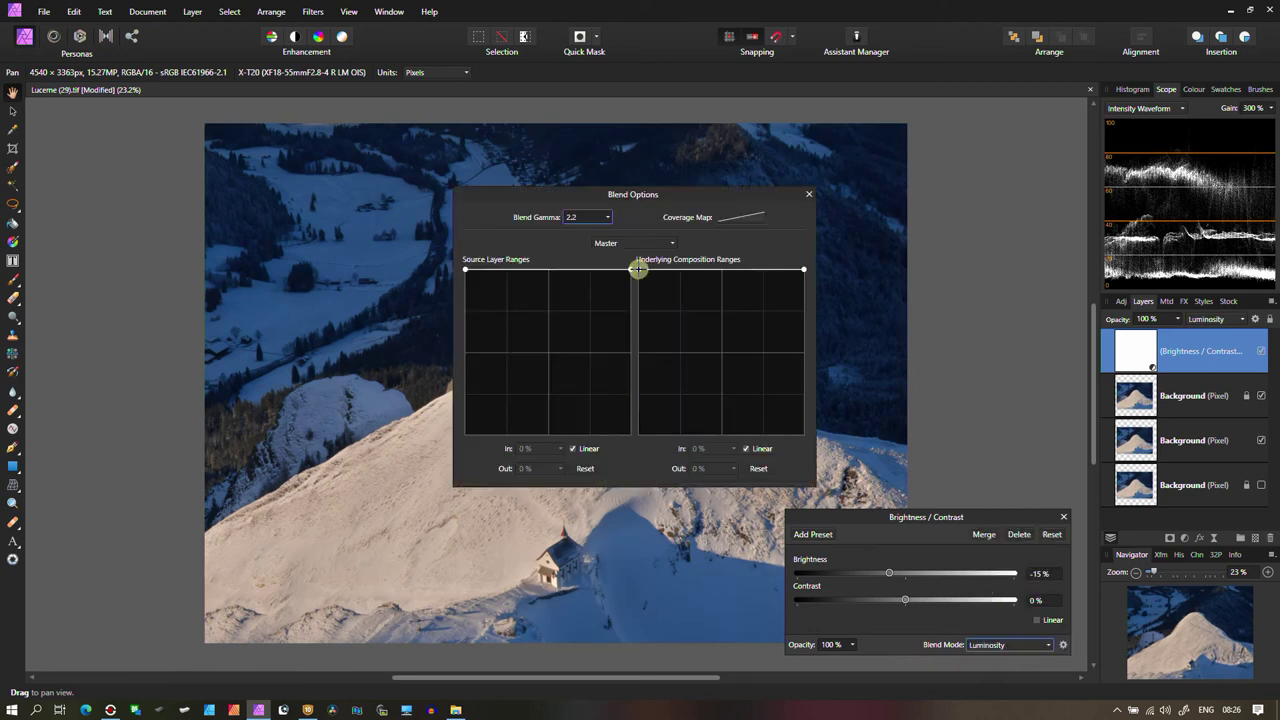
left_click_drag(640, 270, 663, 434)
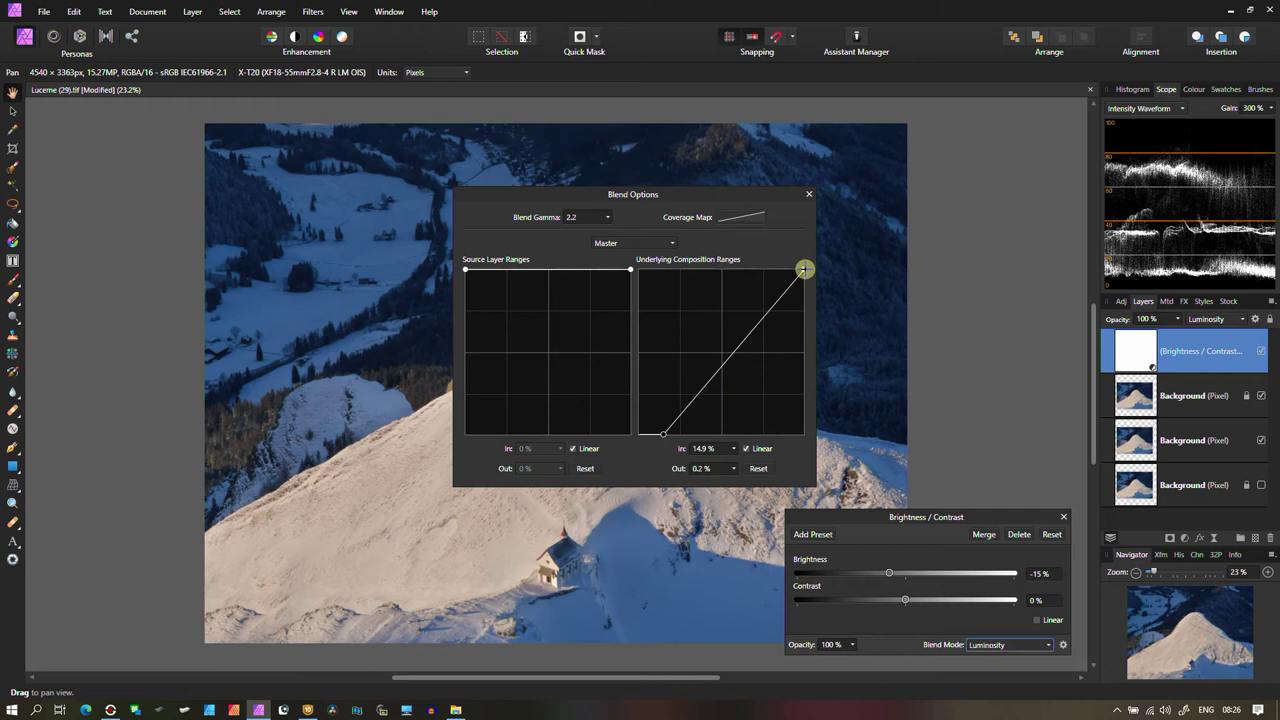
left_click_drag(803, 270, 805, 278)
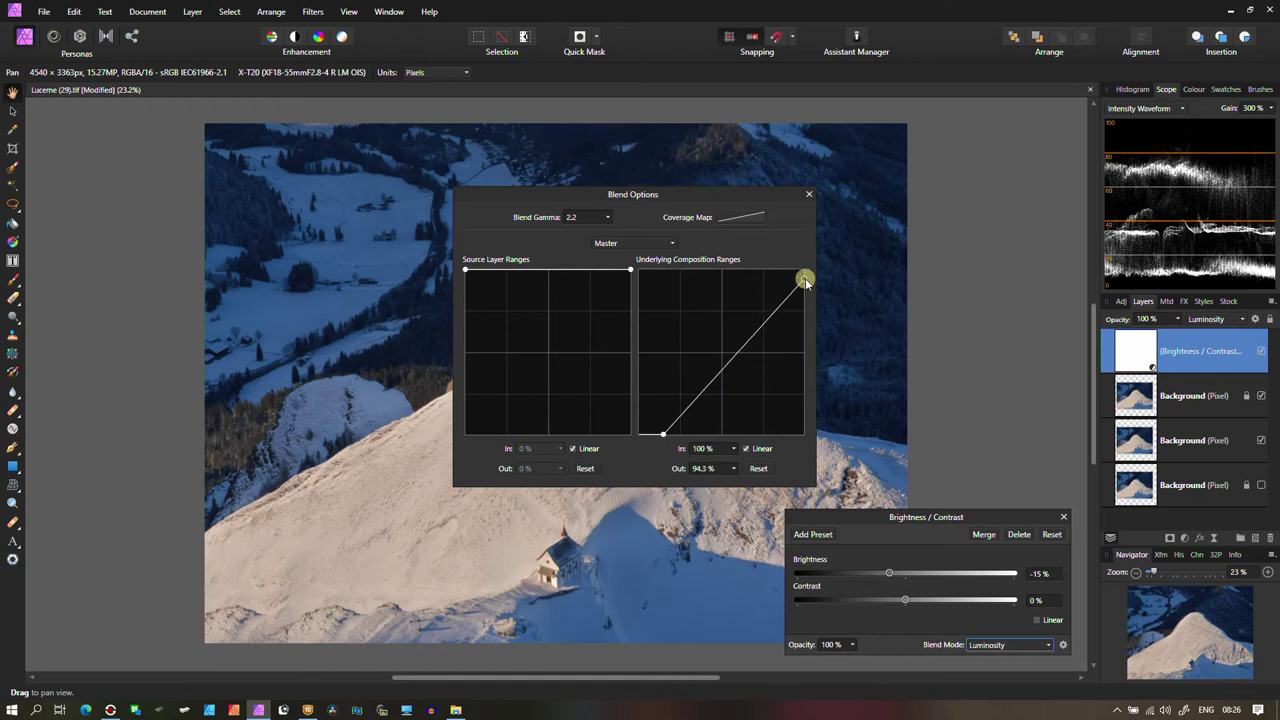
left_click(1063, 517)
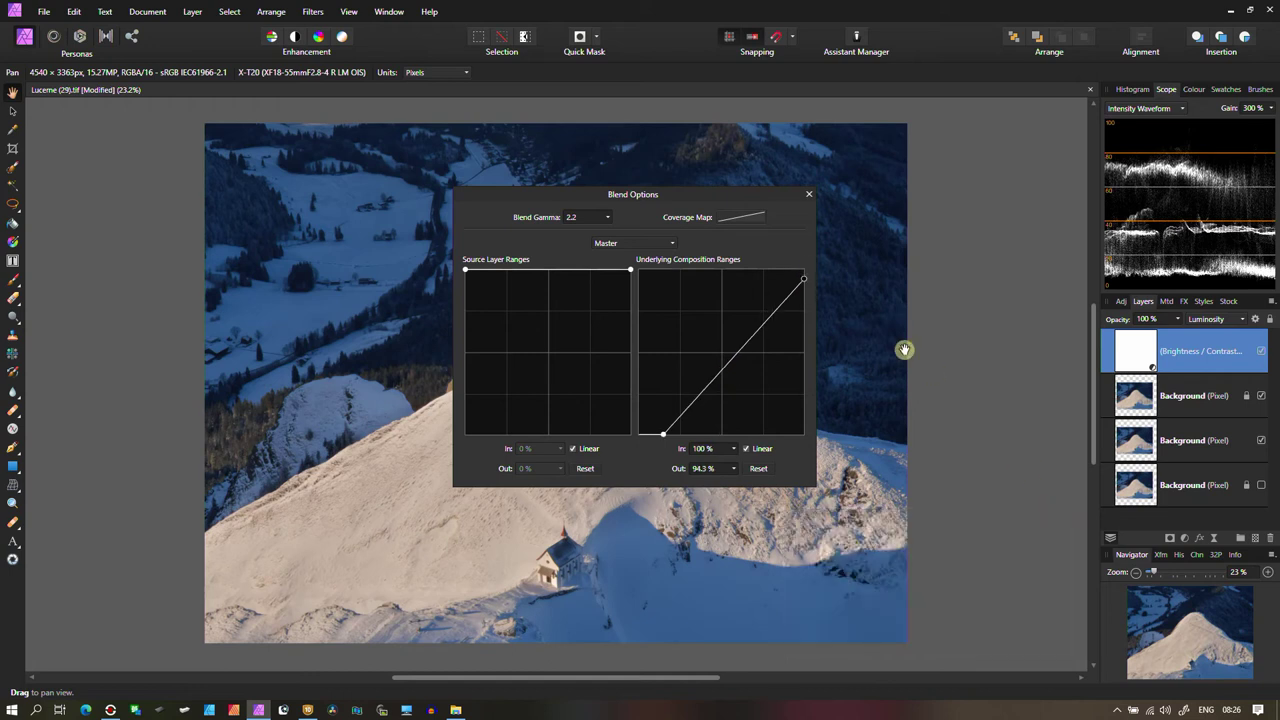
With an ~808 px Paint Brush, paint black to hold back the darkening around the chapel.
left_click(13, 279)
left_click(1188, 89)
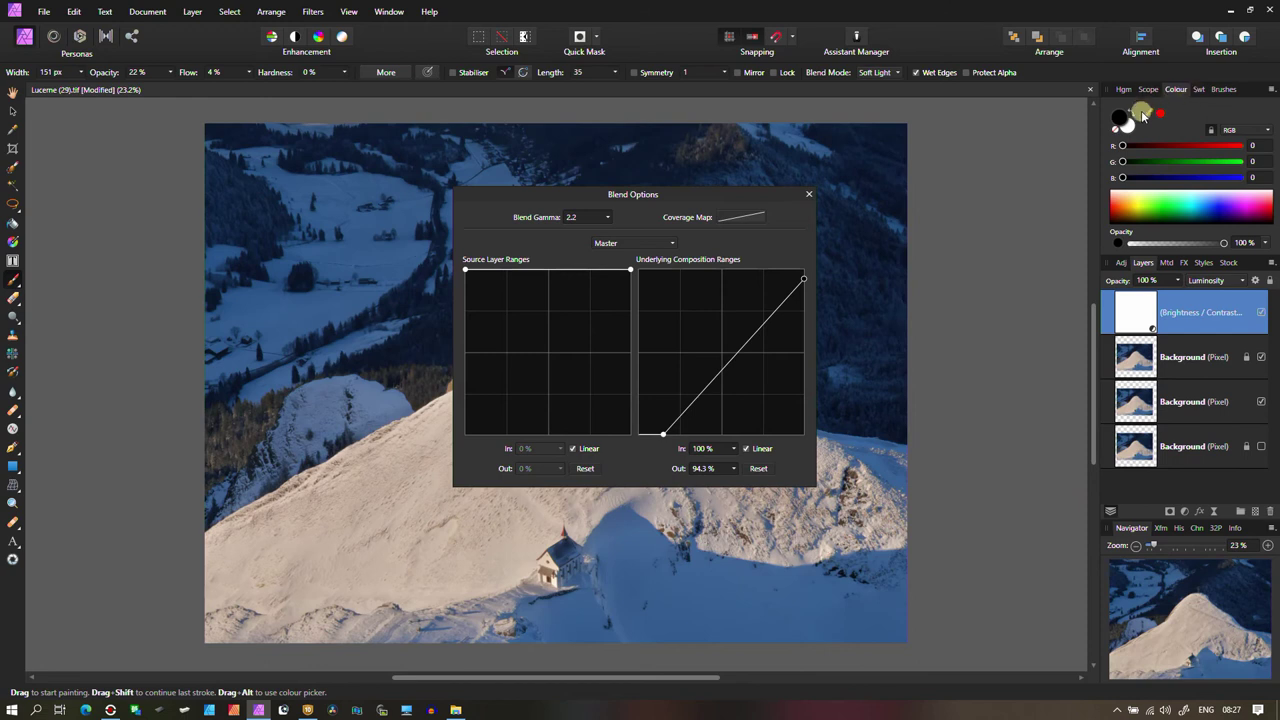
key("Escape")
key("bracketright")
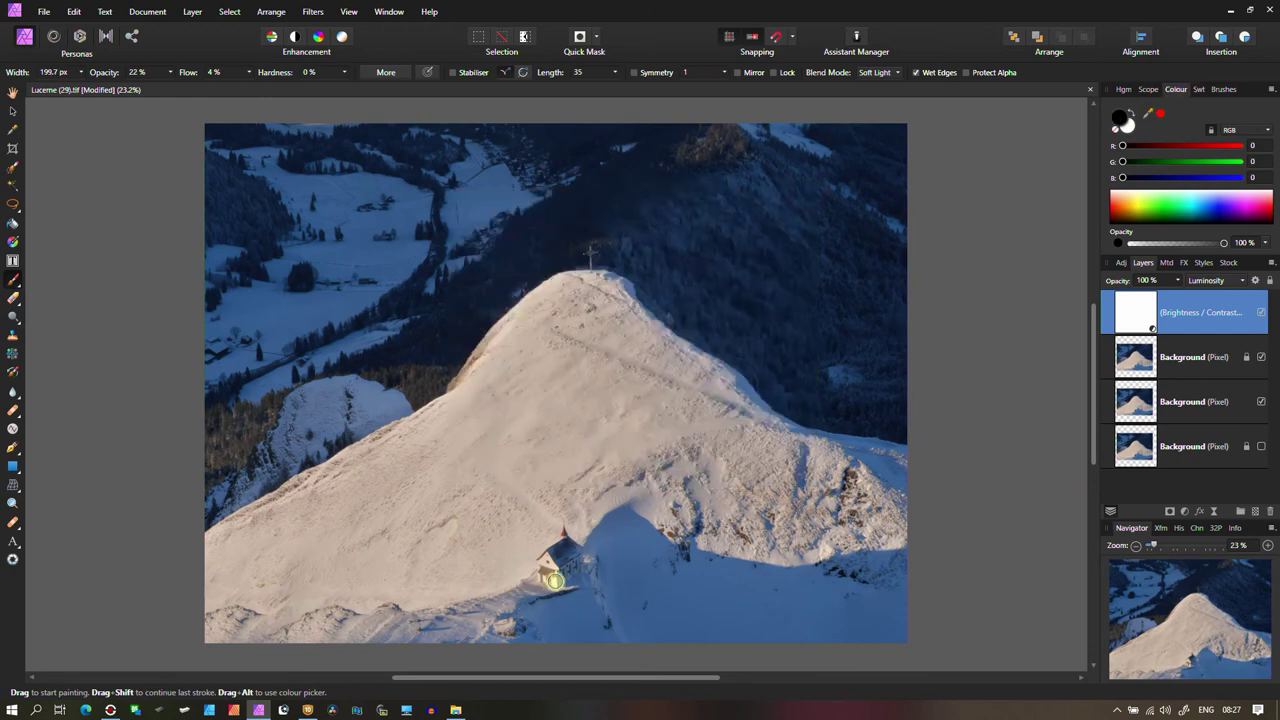
key("bracketright")
key("bracketright")
key("bracketright")
key("bracketright")
key("bracketright")
key("bracketright")
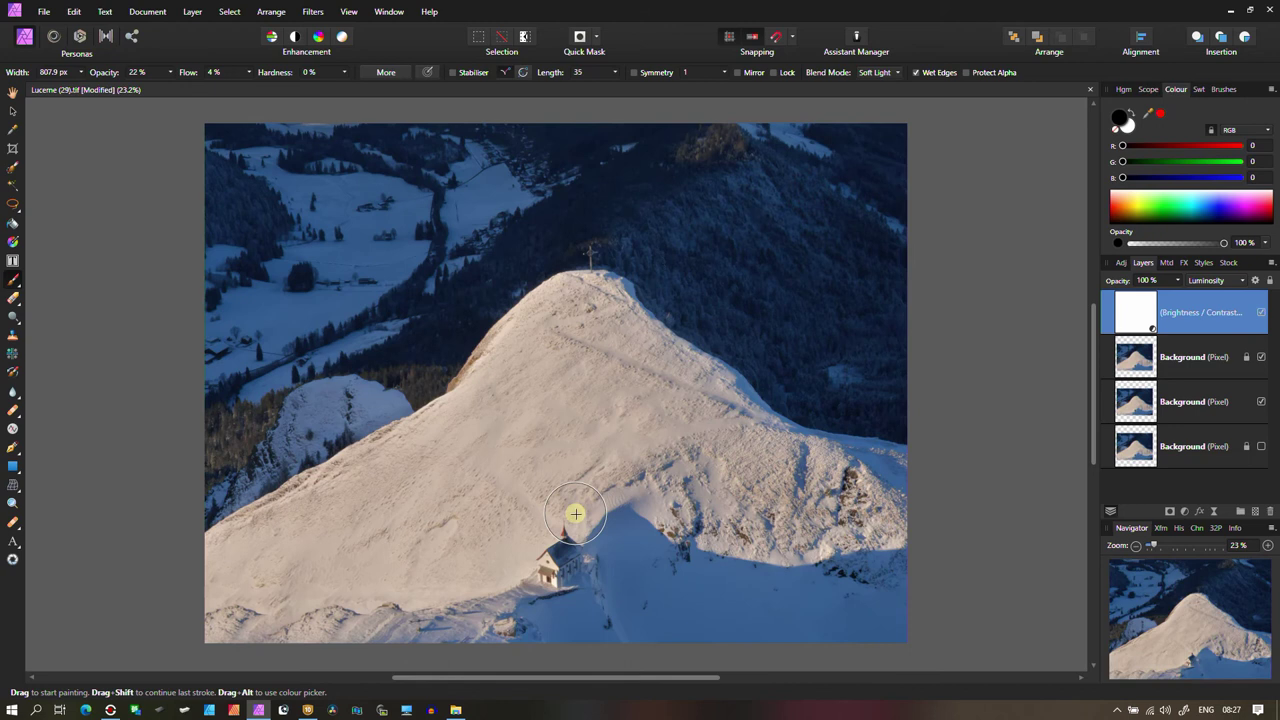
left_click_drag(576, 514, 550, 552)
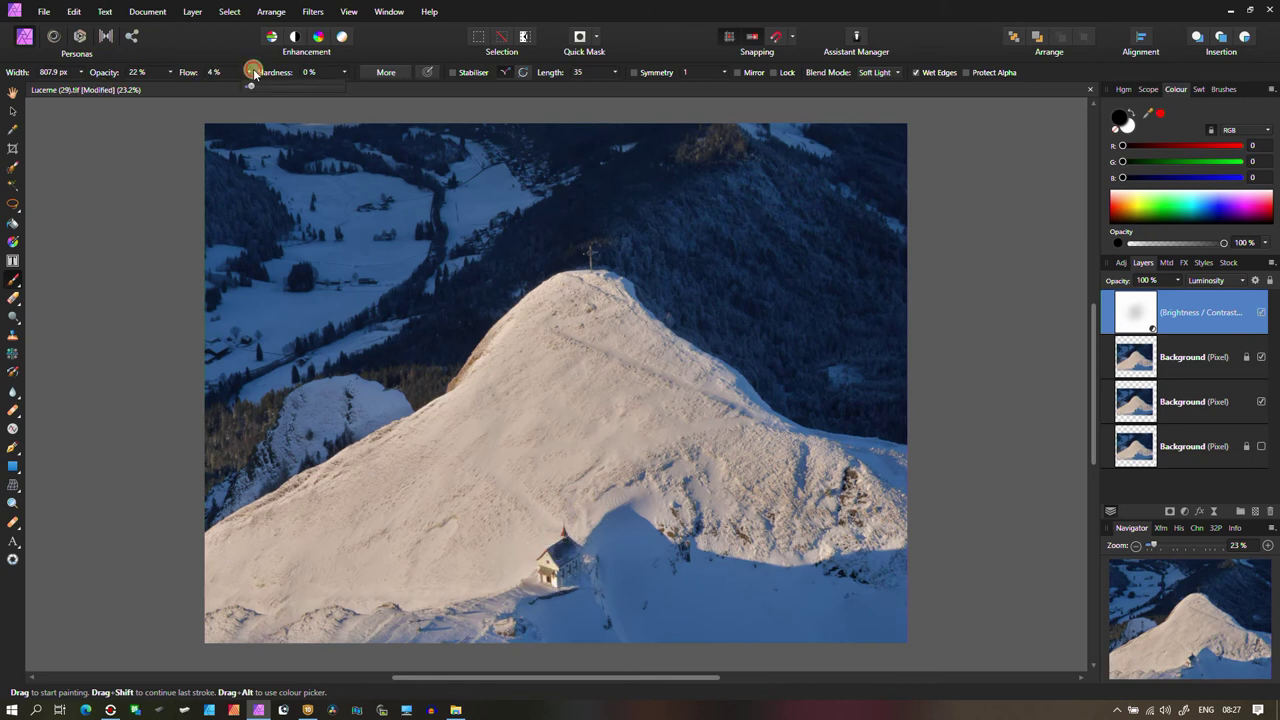
At 73% flow and 64% opacity, mask the darkening along the right slope, shrinking the brush to ~343 px.
left_click_drag(251, 85, 314, 86)
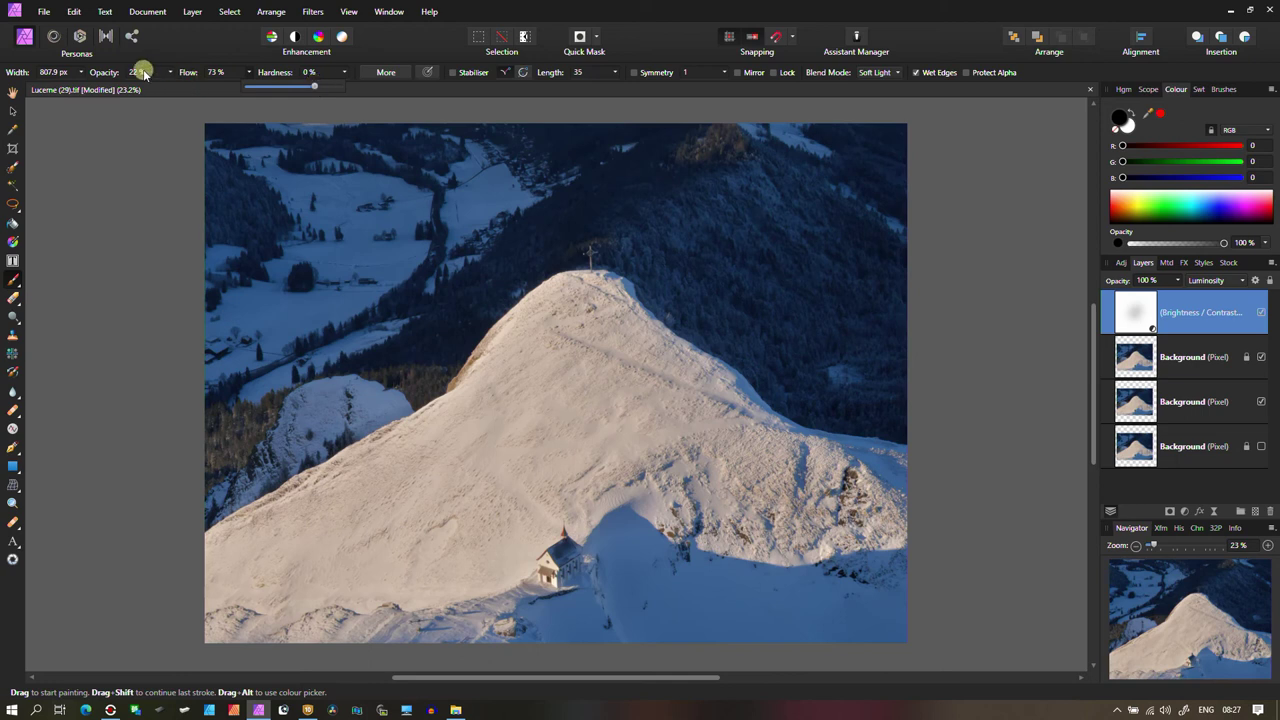
left_click_drag(171, 75, 213, 86)
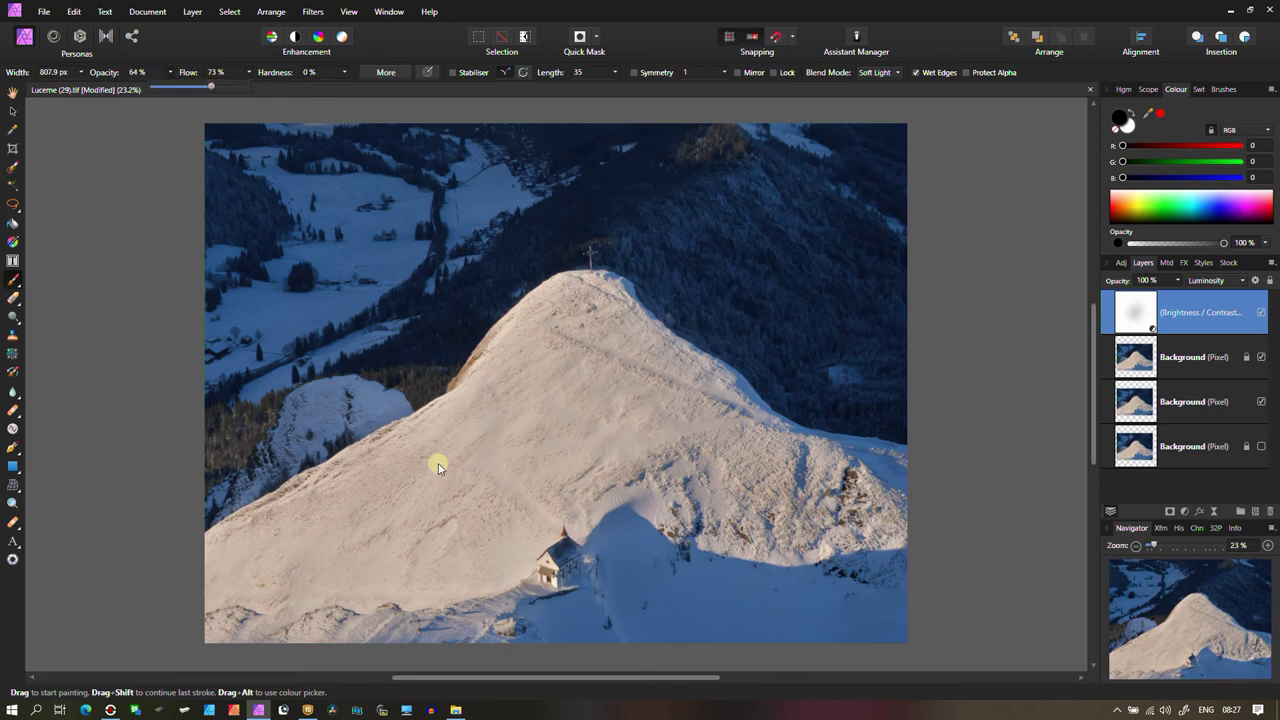
mouse_move(880, 547)
left_mouse_down()
mouse_move(491, 623)
mouse_move(567, 556)
mouse_move(503, 623)
mouse_move(555, 562)
mouse_move(521, 605)
left_mouse_up()
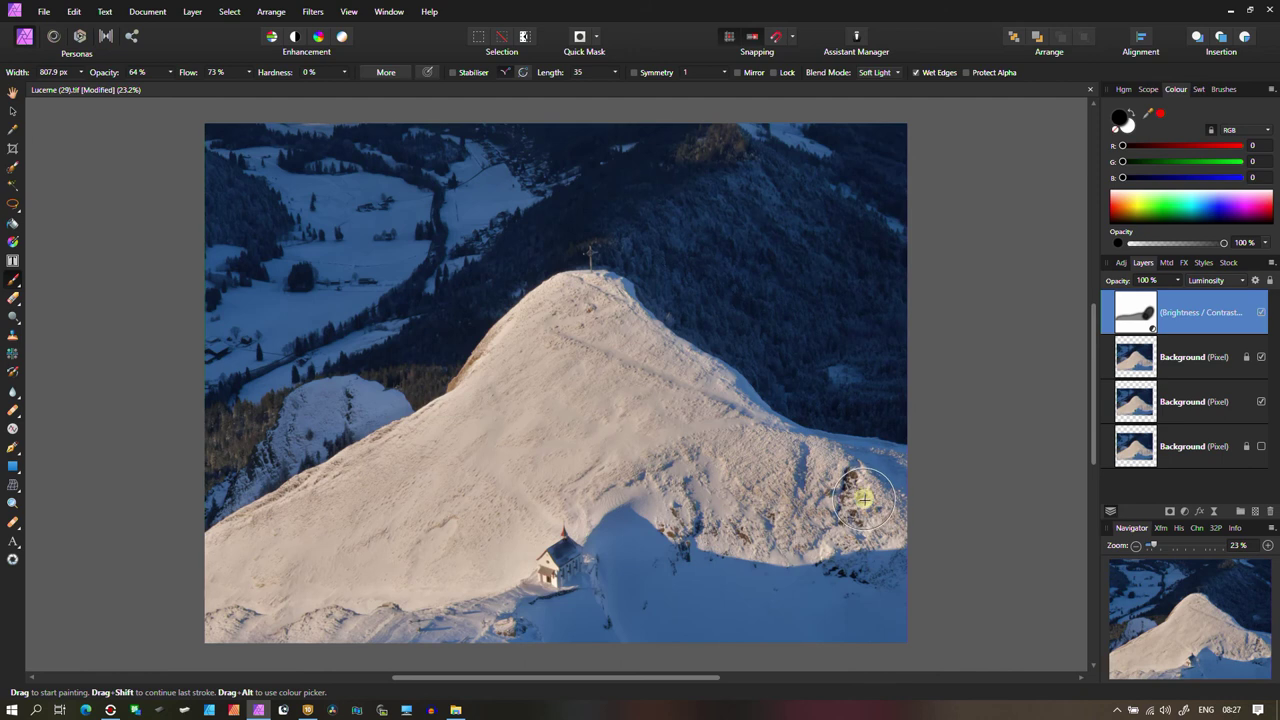
key("bracketleft")
key("bracketleft")
key("bracketleft")
key("bracketleft")
key("bracketleft")
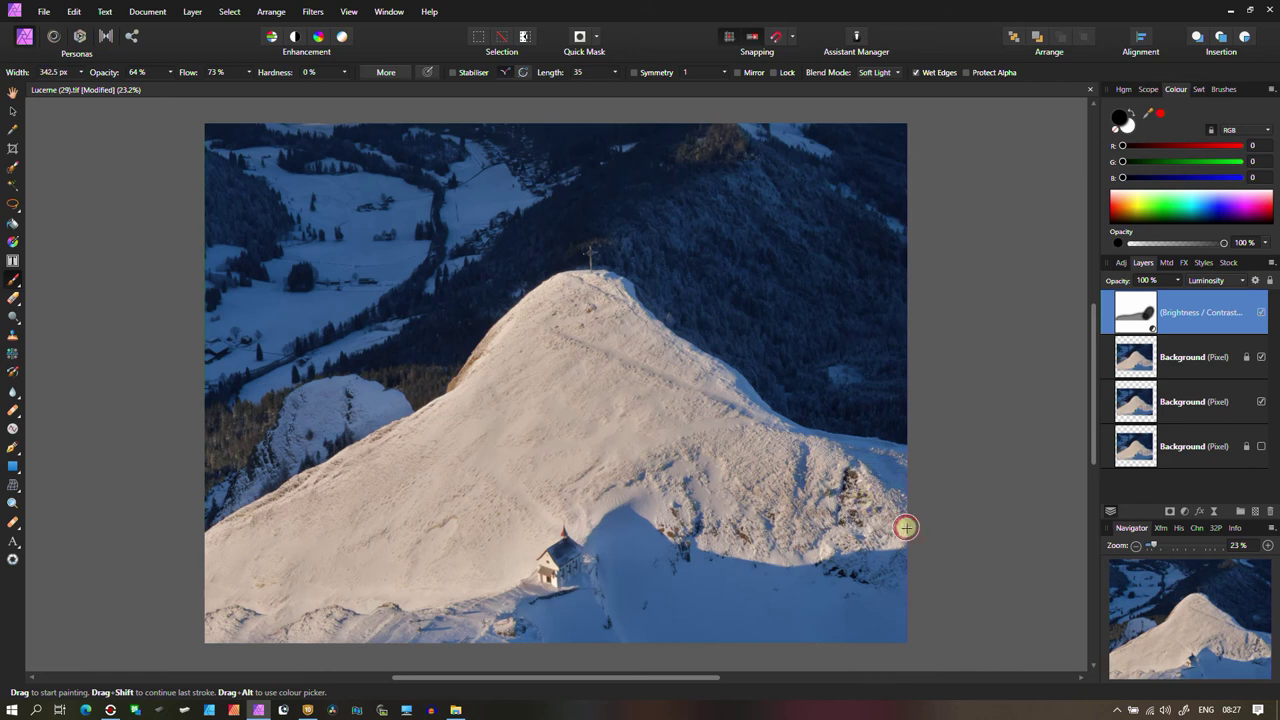
mouse_move(906, 527)
left_mouse_down()
mouse_move(752, 421)
mouse_move(588, 285)
mouse_move(515, 326)
mouse_move(440, 416)
mouse_move(201, 552)
mouse_move(214, 643)
left_mouse_up()
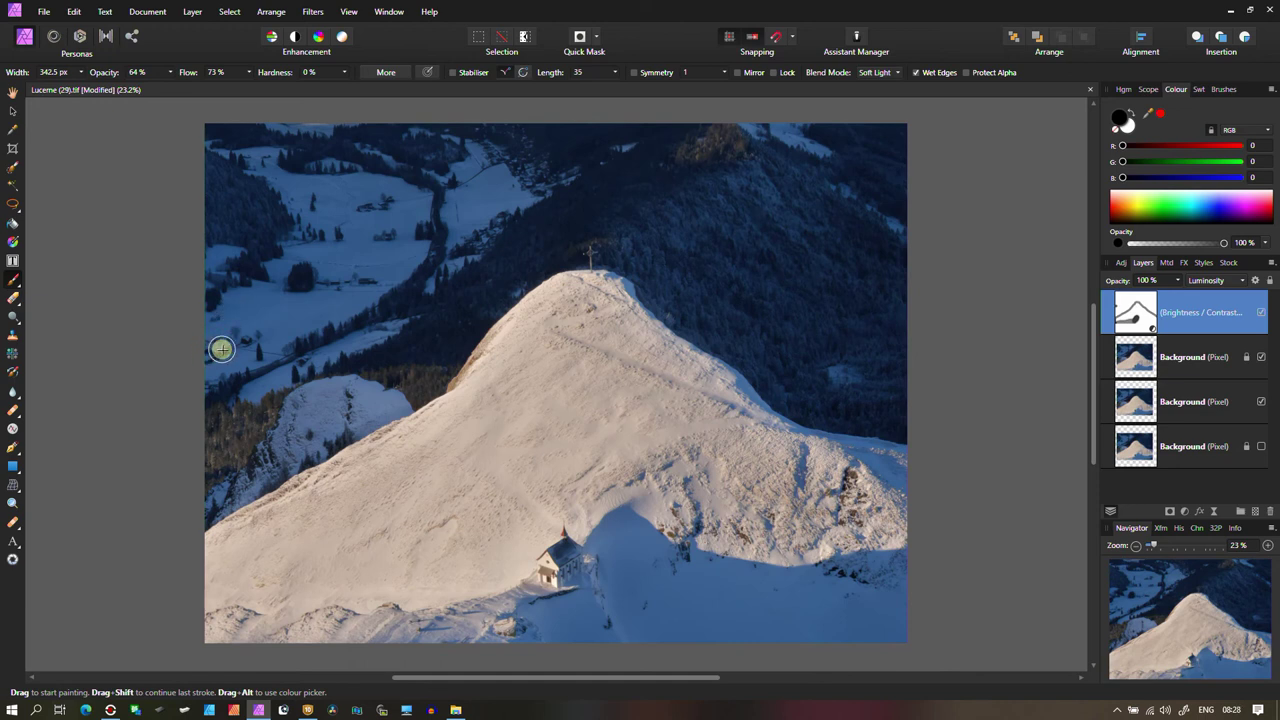
Add a Curves layer lifting the midtones with a slightly raised black point, then make white the painting colour.
left_click(1185, 512)
left_click(983, 433)
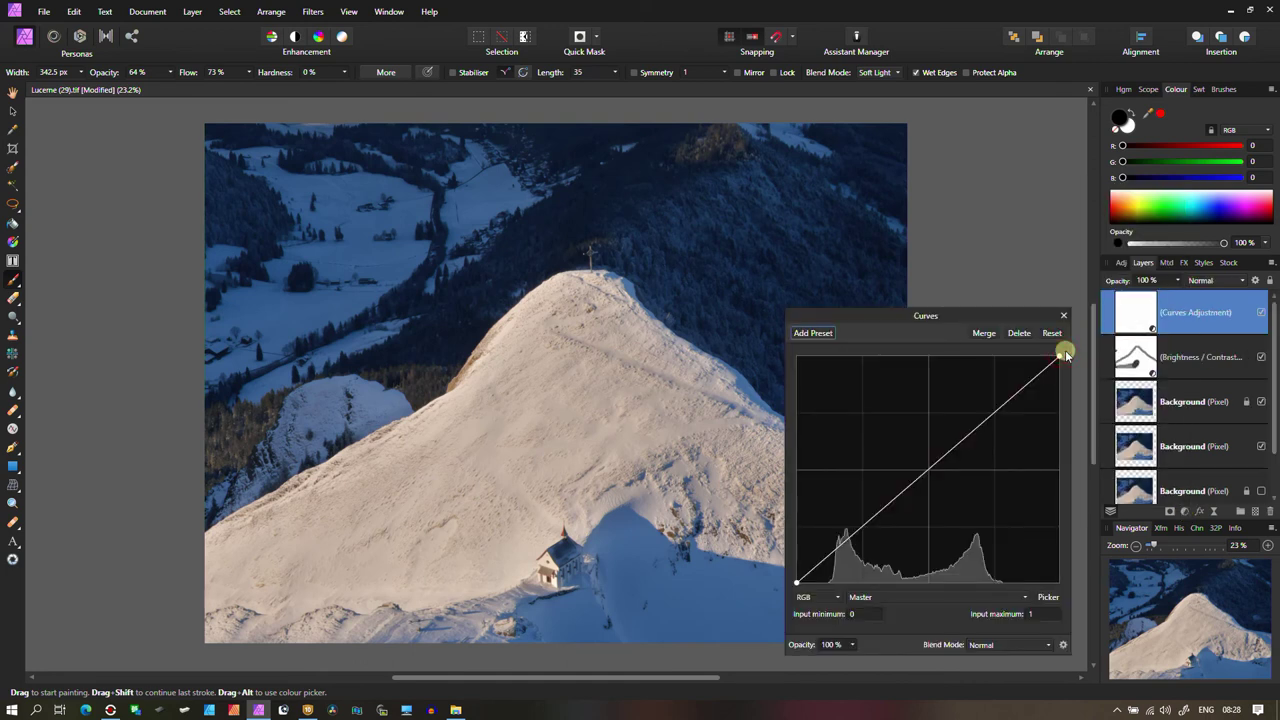
left_click_drag(928, 466, 923, 456)
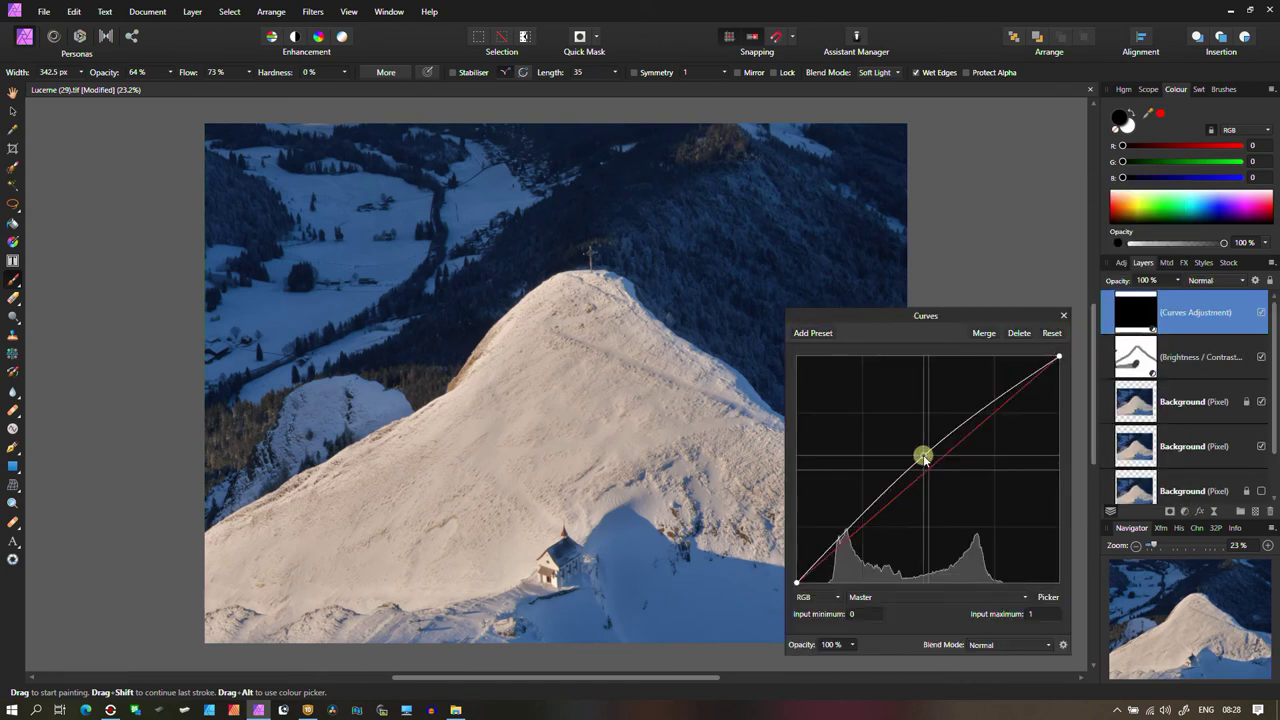
left_click_drag(796, 584, 805, 582)
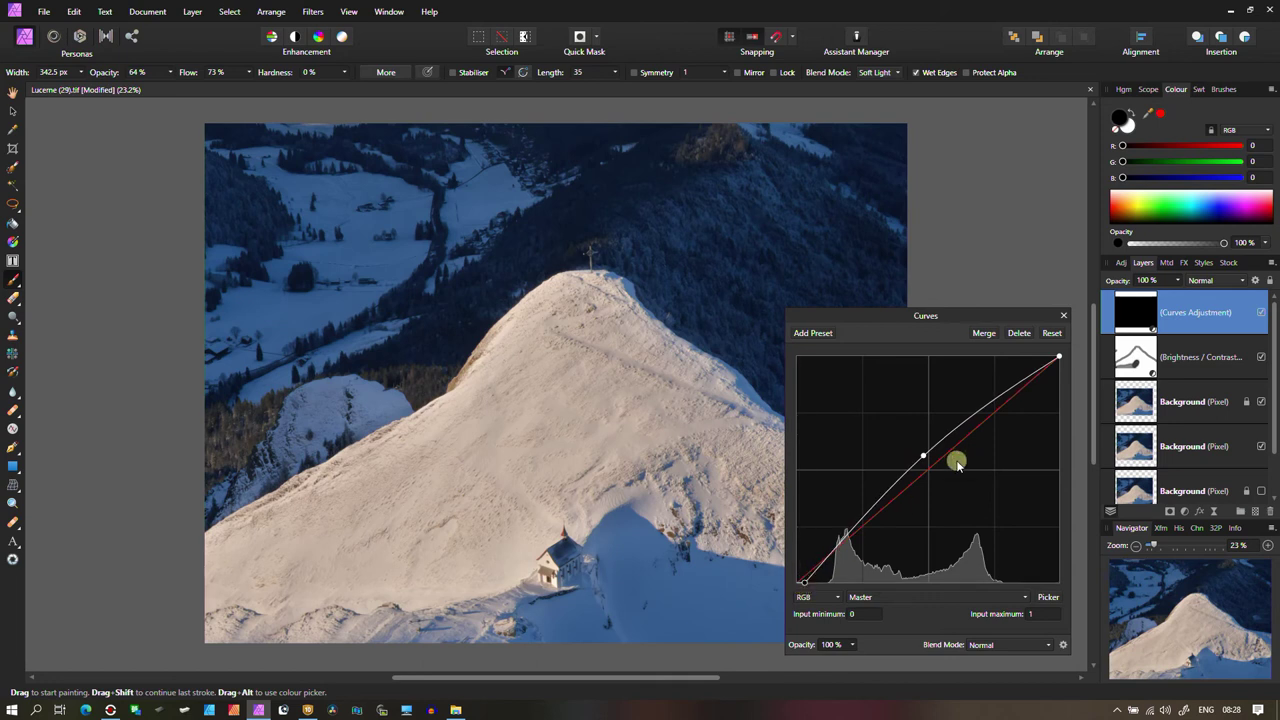
left_click(1063, 315)
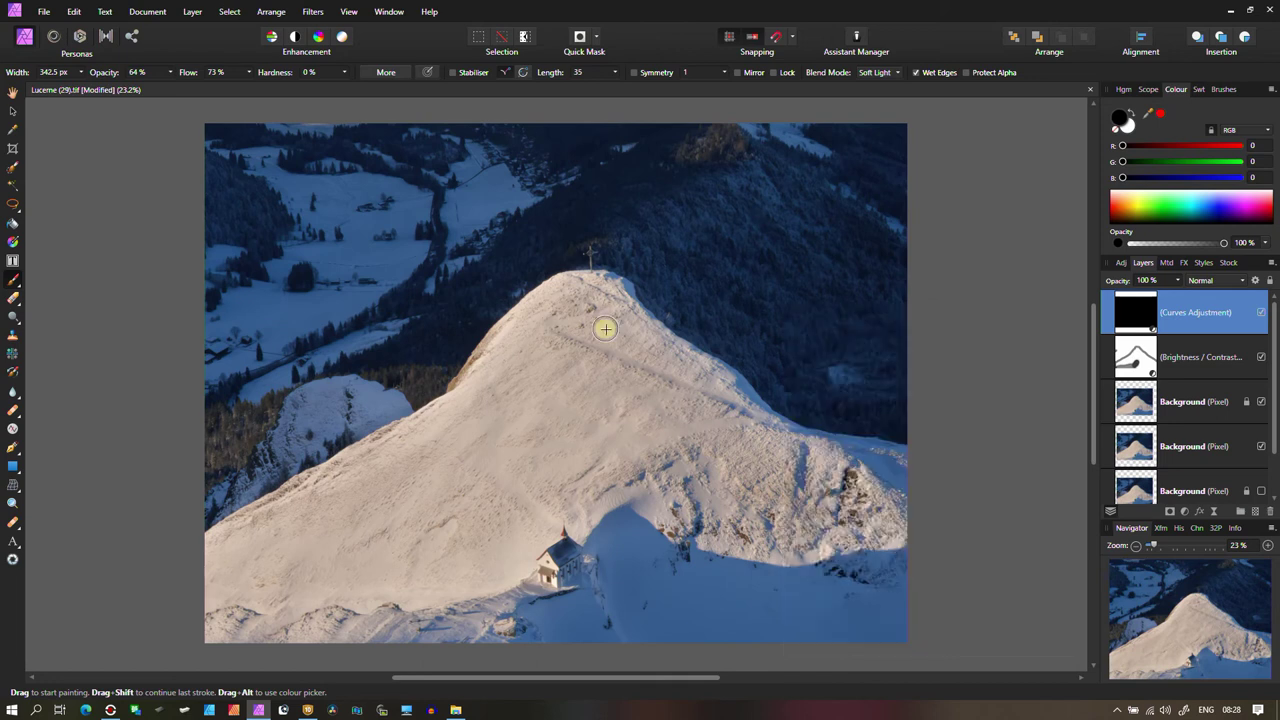
left_click(1125, 127)
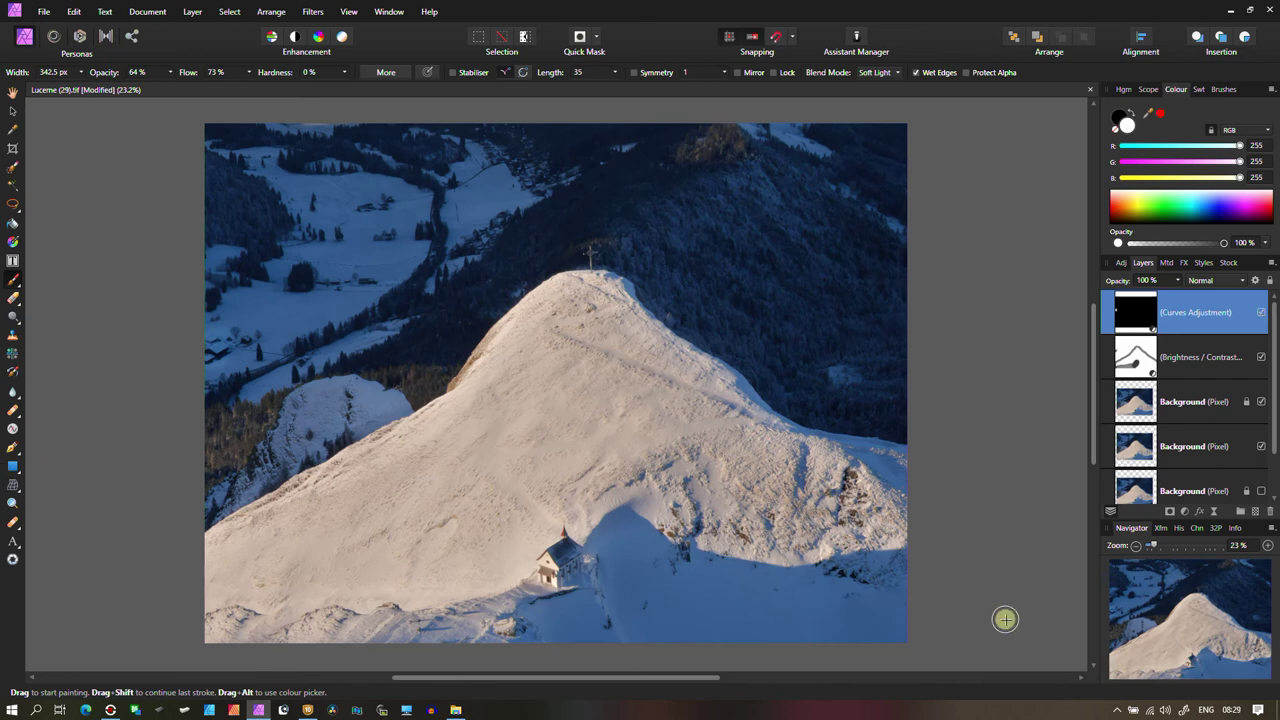
Add a Vibrance adjustment at 30% vibrance, leaving saturation at 0%.
left_click(1184, 511)
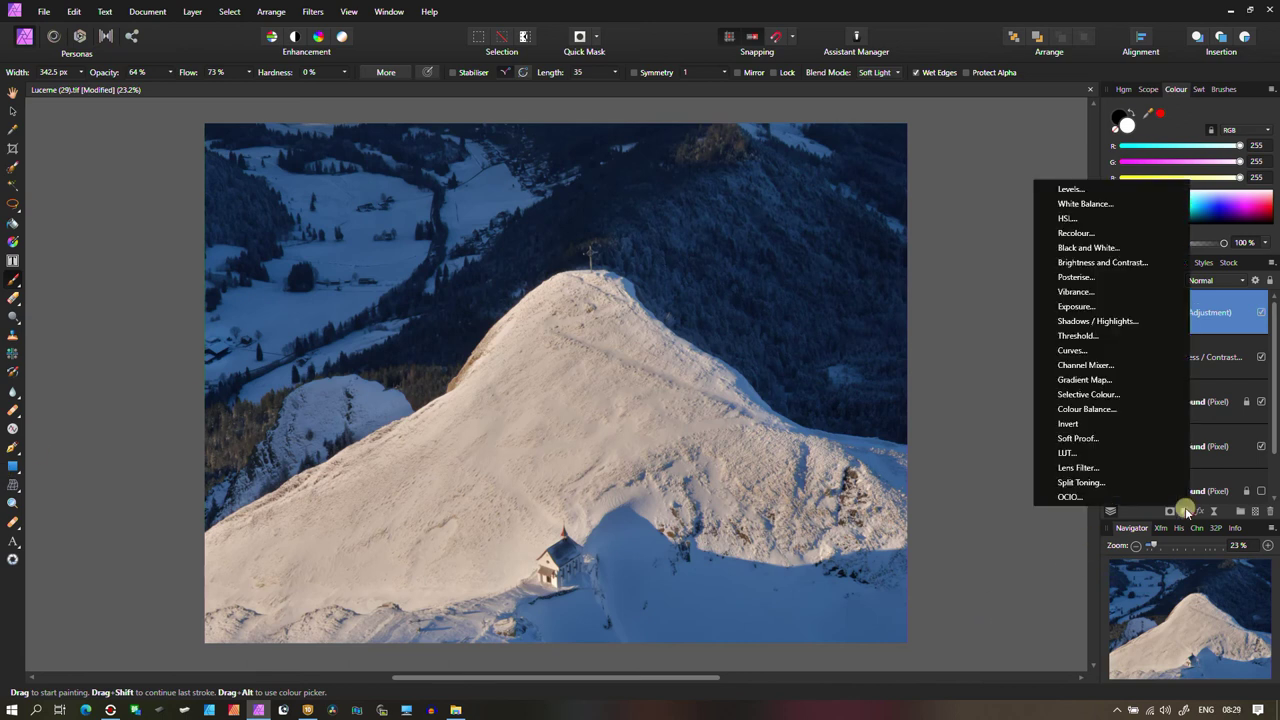
left_click(1068, 293)
left_click_drag(906, 590, 923, 588)
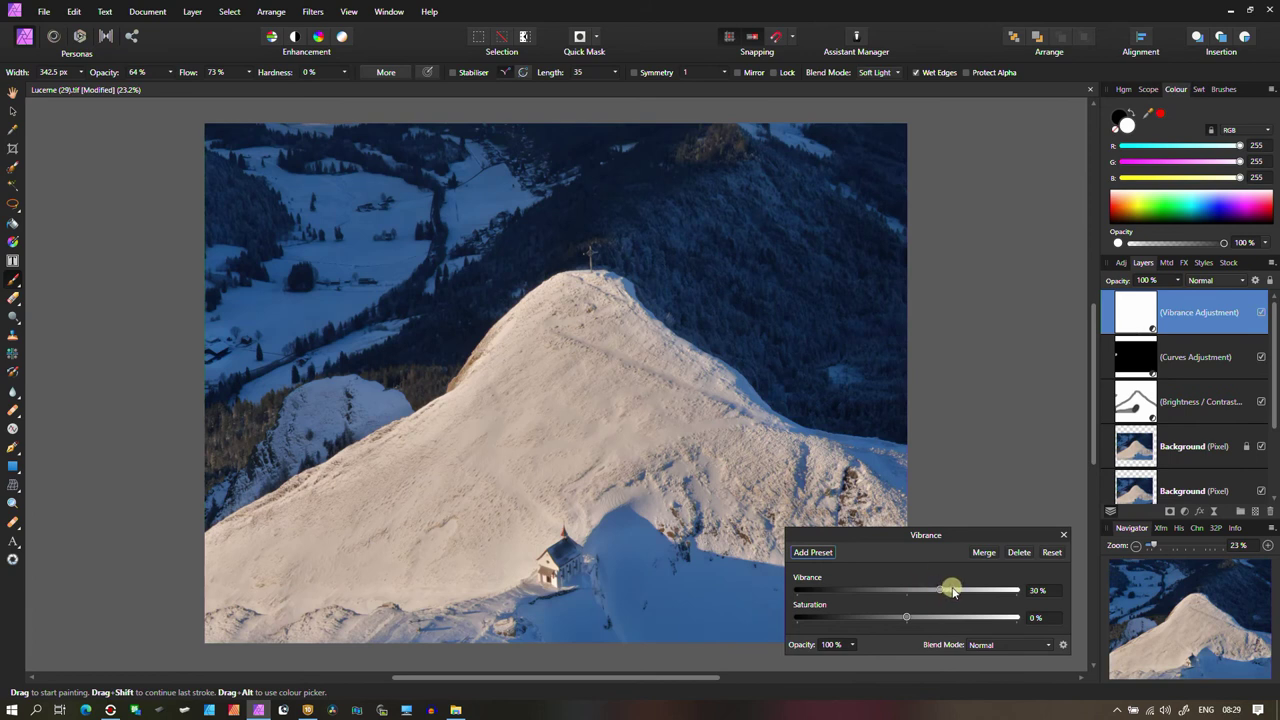
left_click(1060, 535)
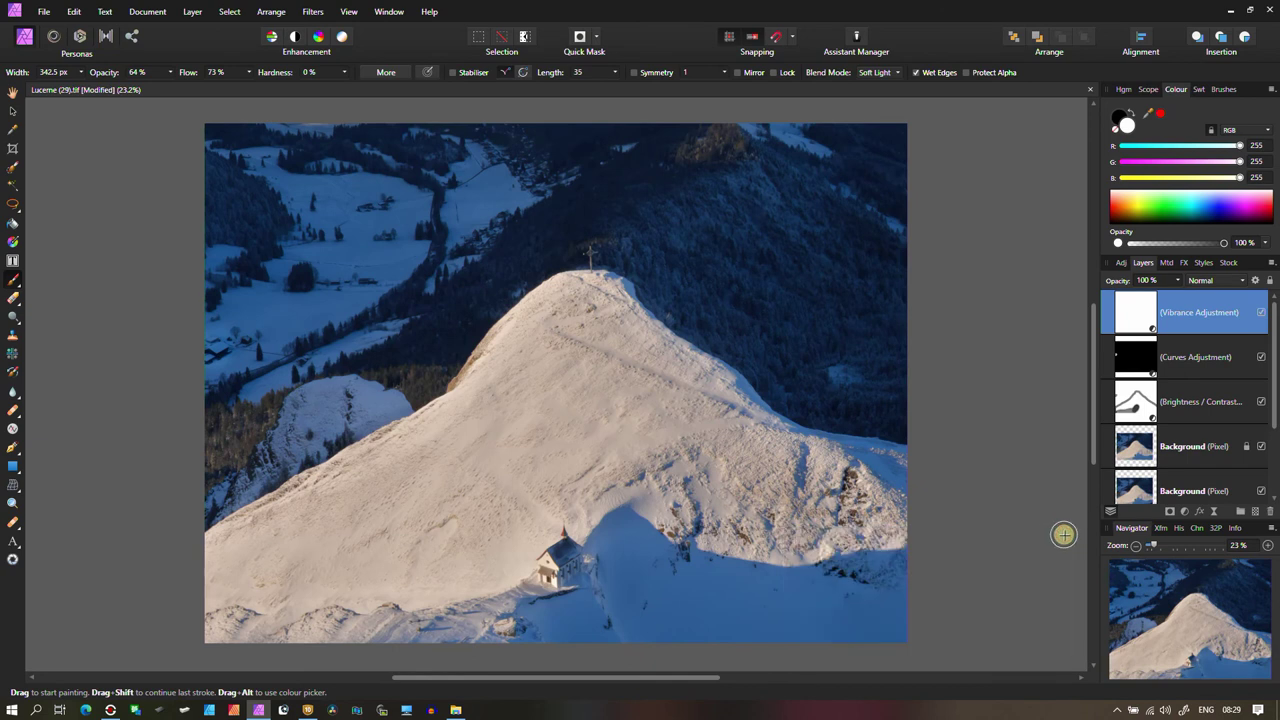
Add a Live Clarity filter at 56% strength, move it to the top, and set Luminosity blending.
left_click(1213, 513)
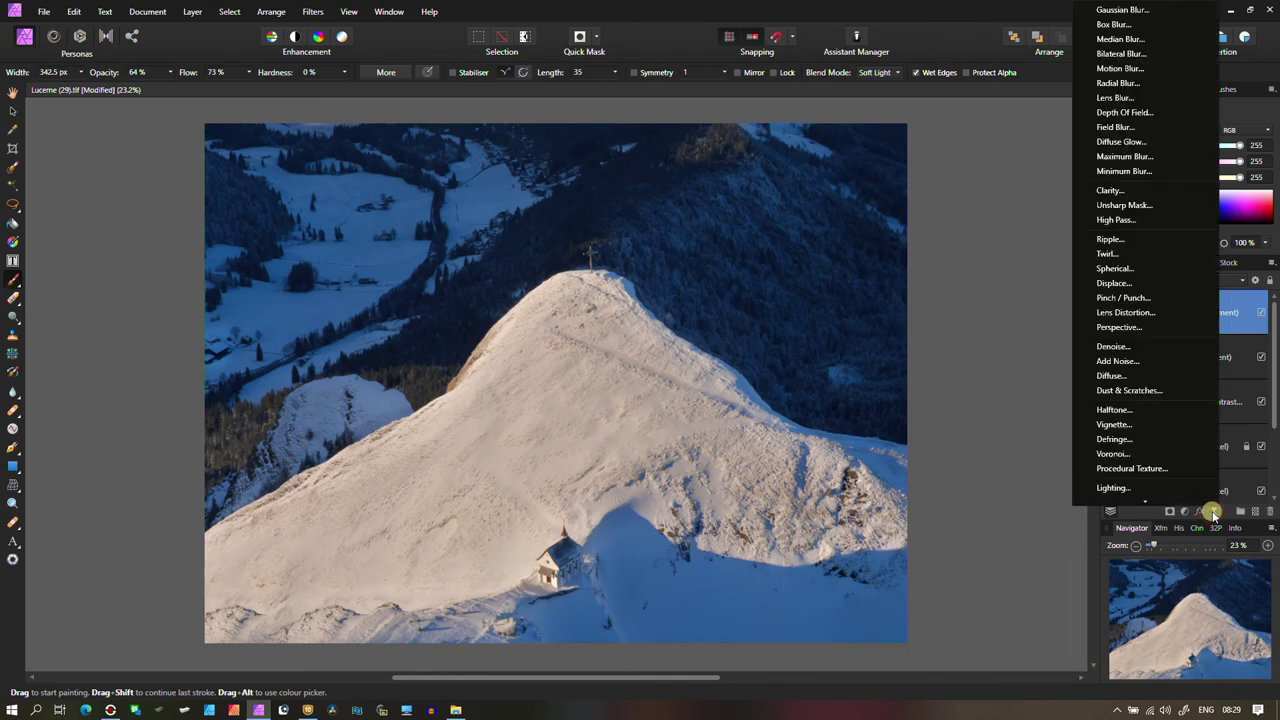
left_click(1108, 190)
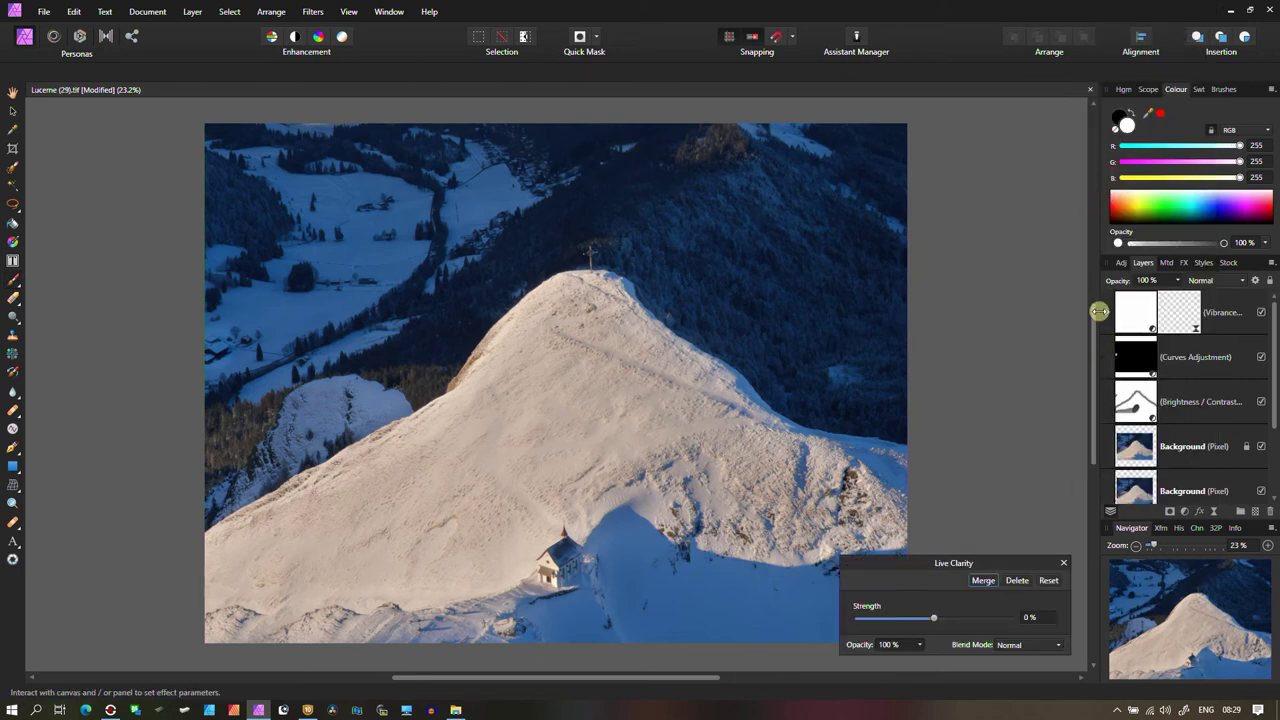
scroll(1148, 360, "up", 1)
left_click_drag(1149, 362, 1131, 289)
left_click(1023, 644)
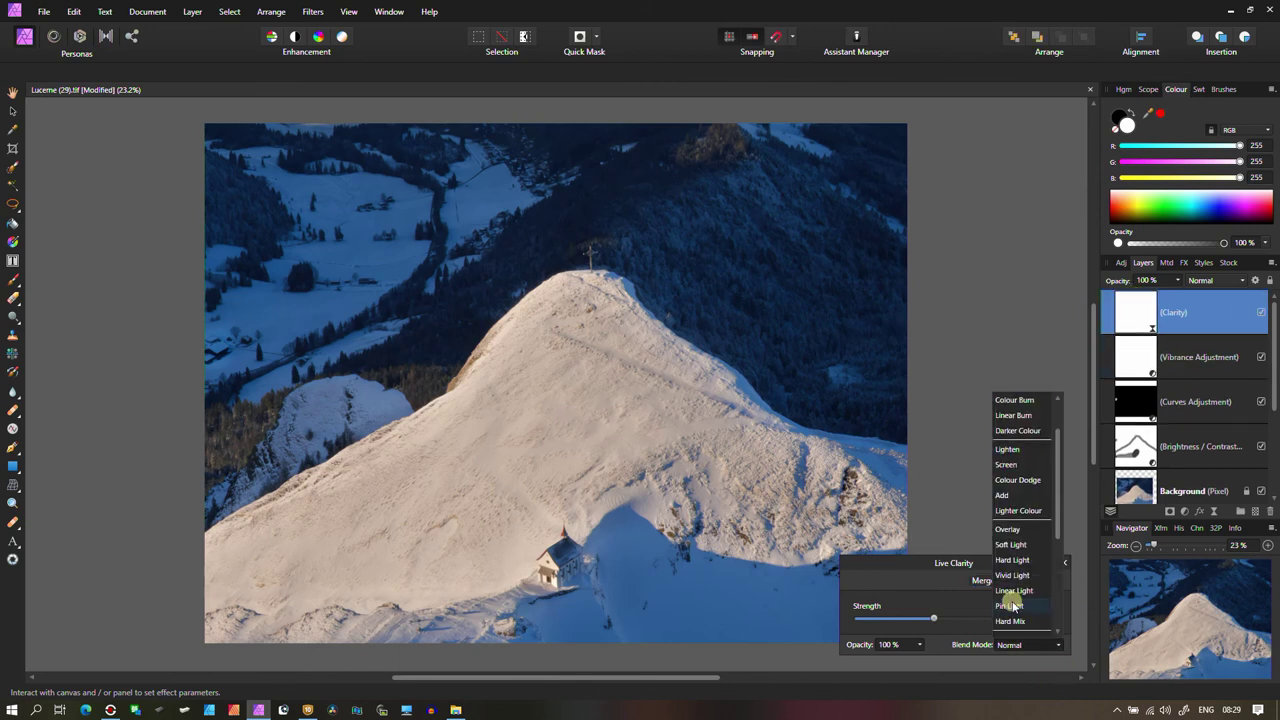
scroll(1011, 605, "down", 4)
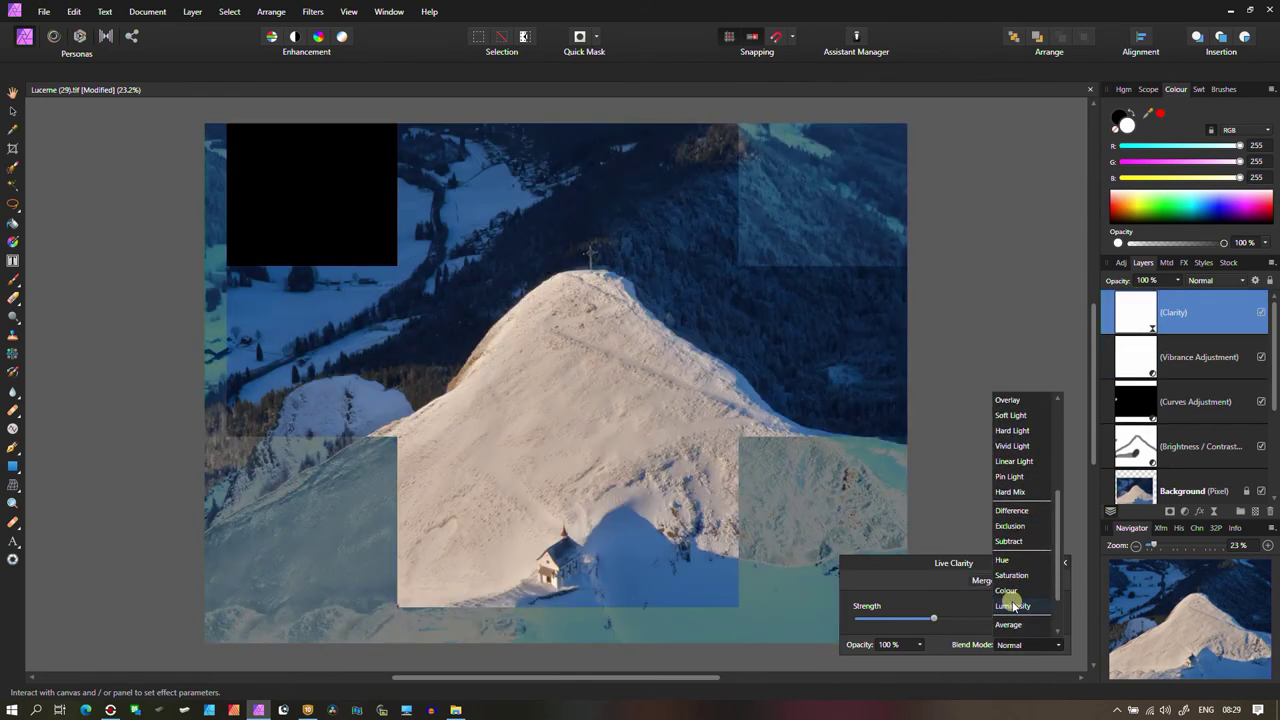
left_click(1012, 604)
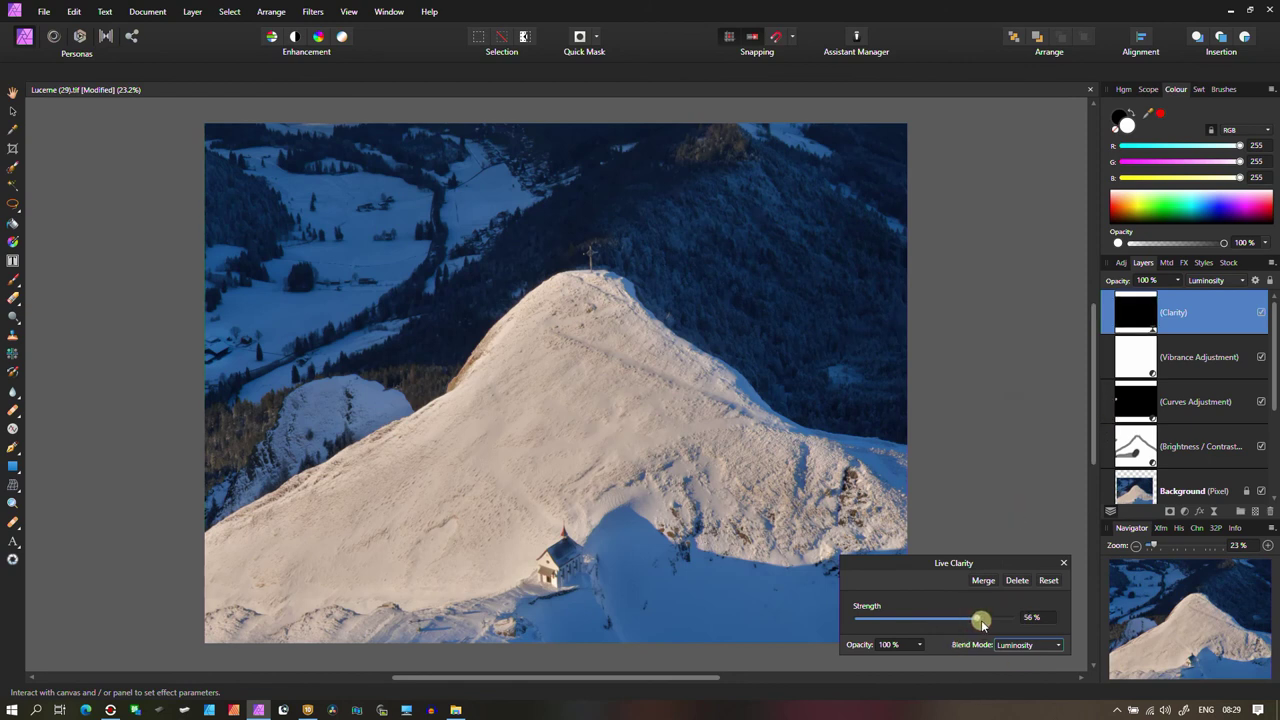
left_click(1063, 563)
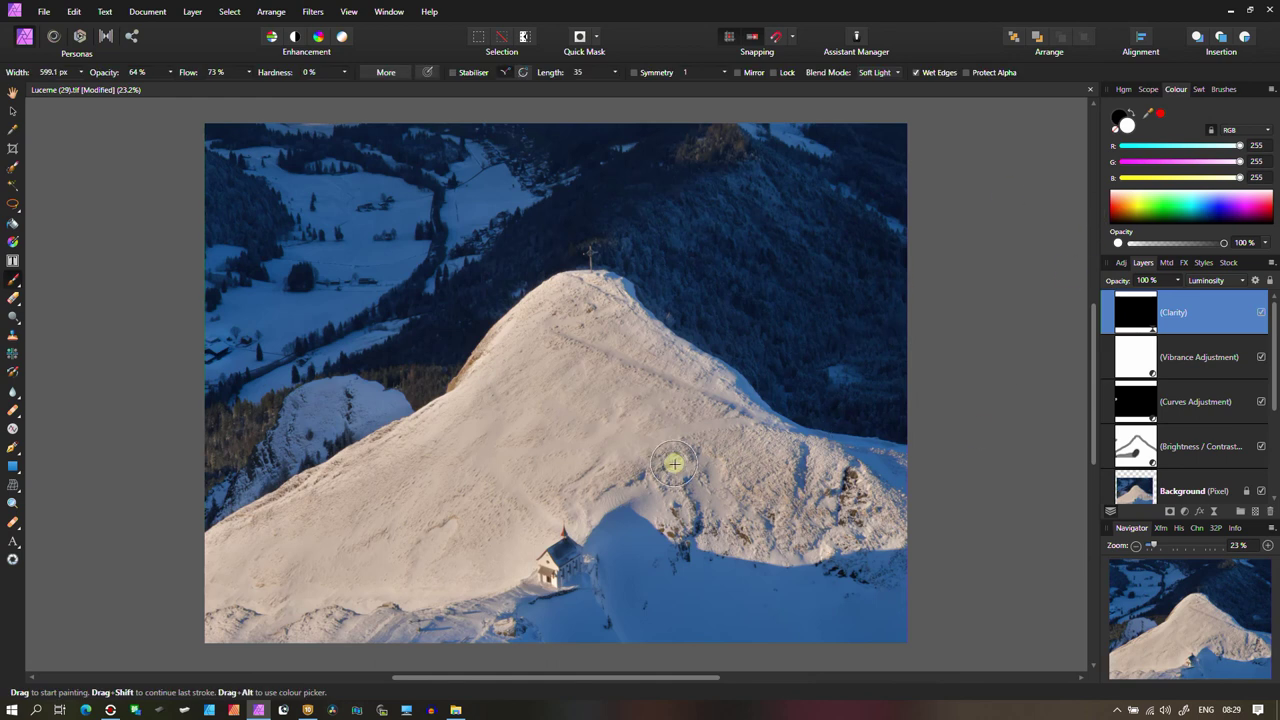
Enlarge the brush to ~1593 px and paint Clarity onto the slope right of centre up to the summit.
key("bracketright")
key("bracketright")
key("bracketright")
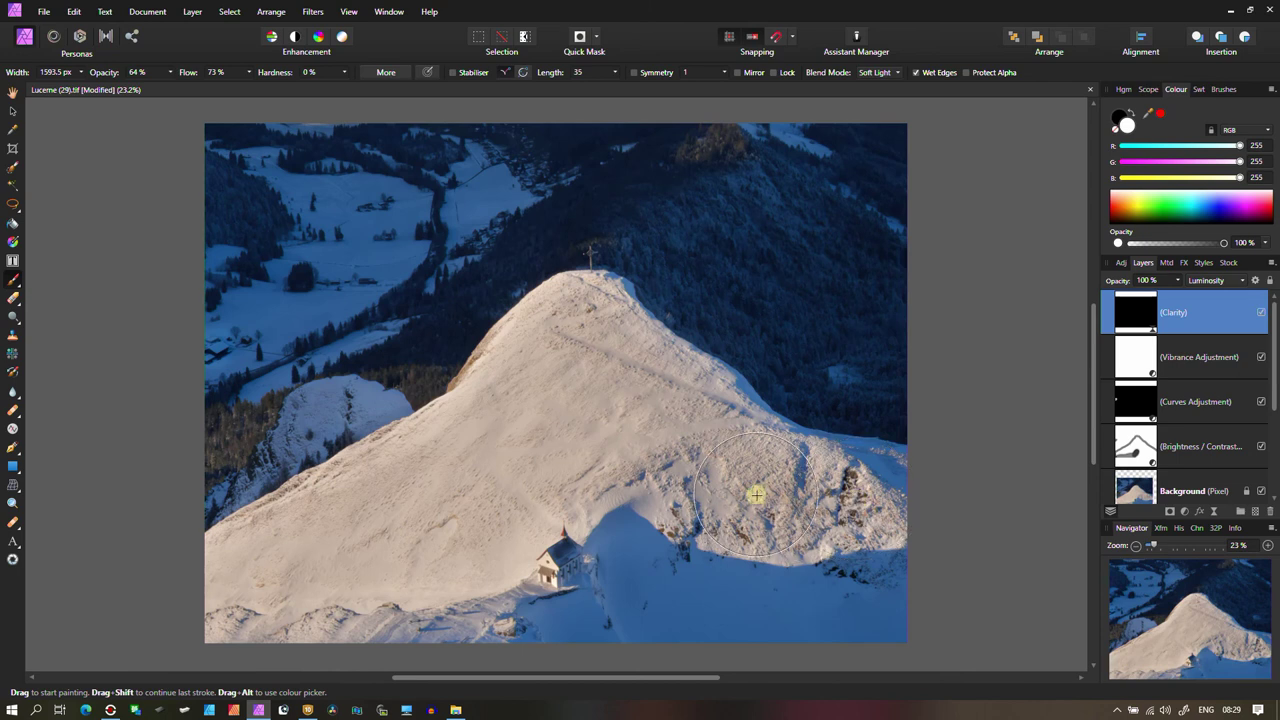
left_click_drag(780, 492, 743, 497)
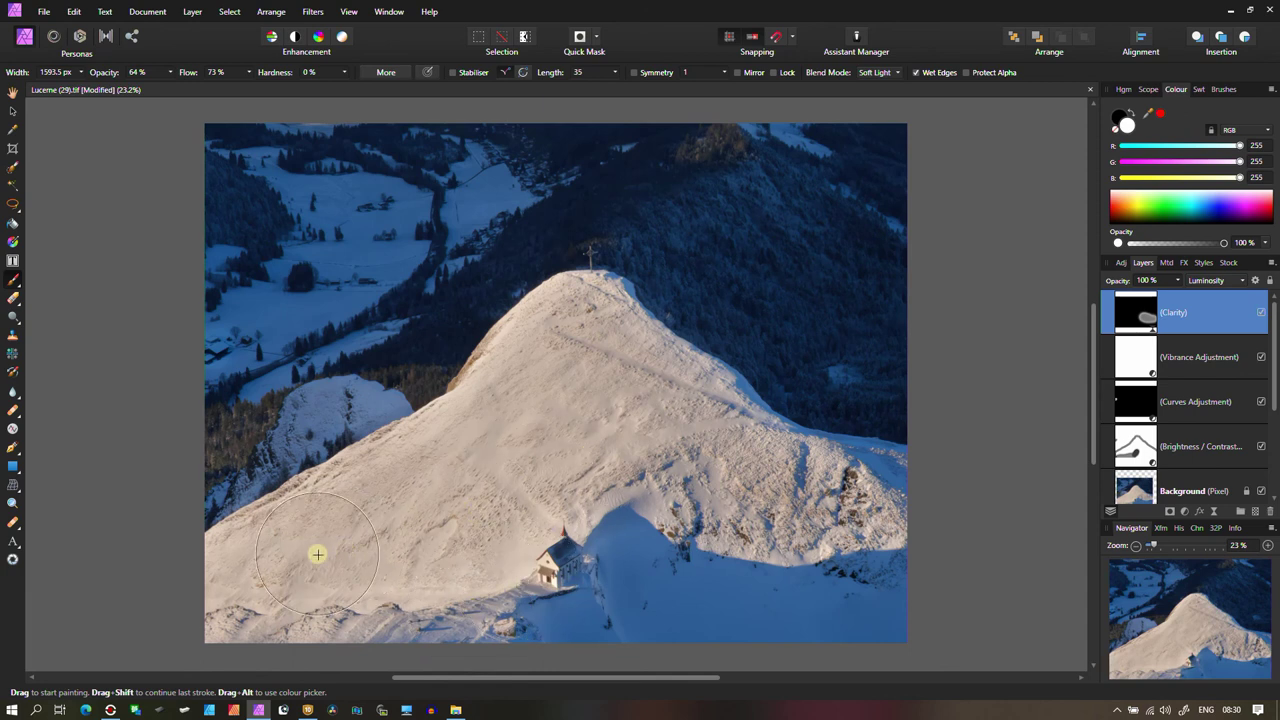
mouse_move(443, 502)
left_mouse_down()
mouse_move(608, 380)
mouse_move(589, 331)
mouse_move(605, 355)
left_mouse_up()
Add a Levels adjustment with Black Level at 15% and Luminosity blend mode.
left_click(1192, 513)
left_click(1188, 513)
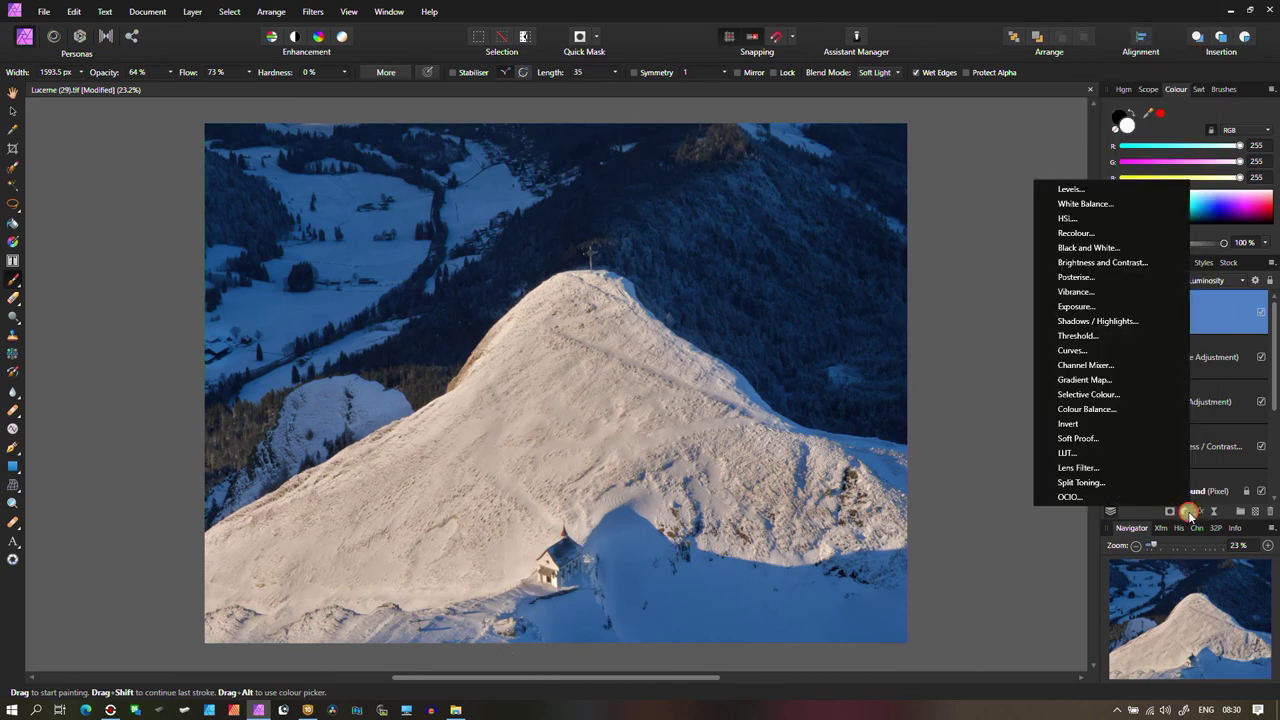
left_click(1068, 189)
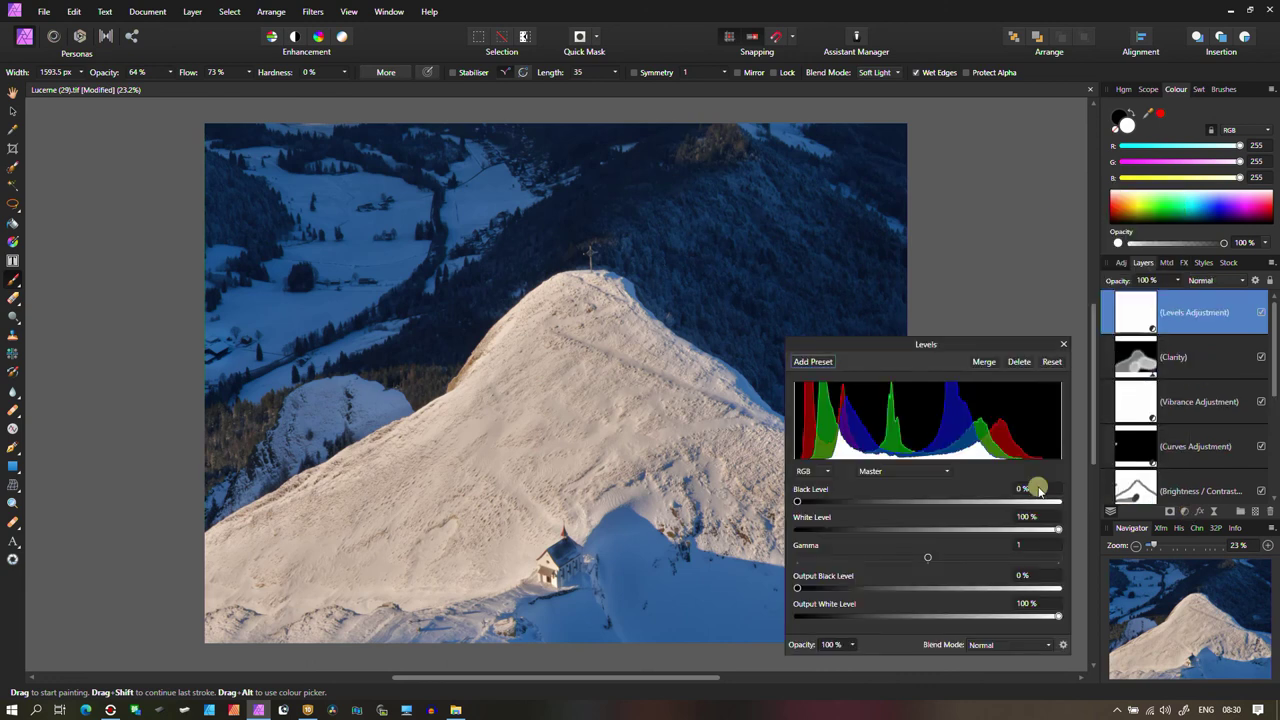
left_click_drag(799, 500, 831, 506)
left_click(977, 644)
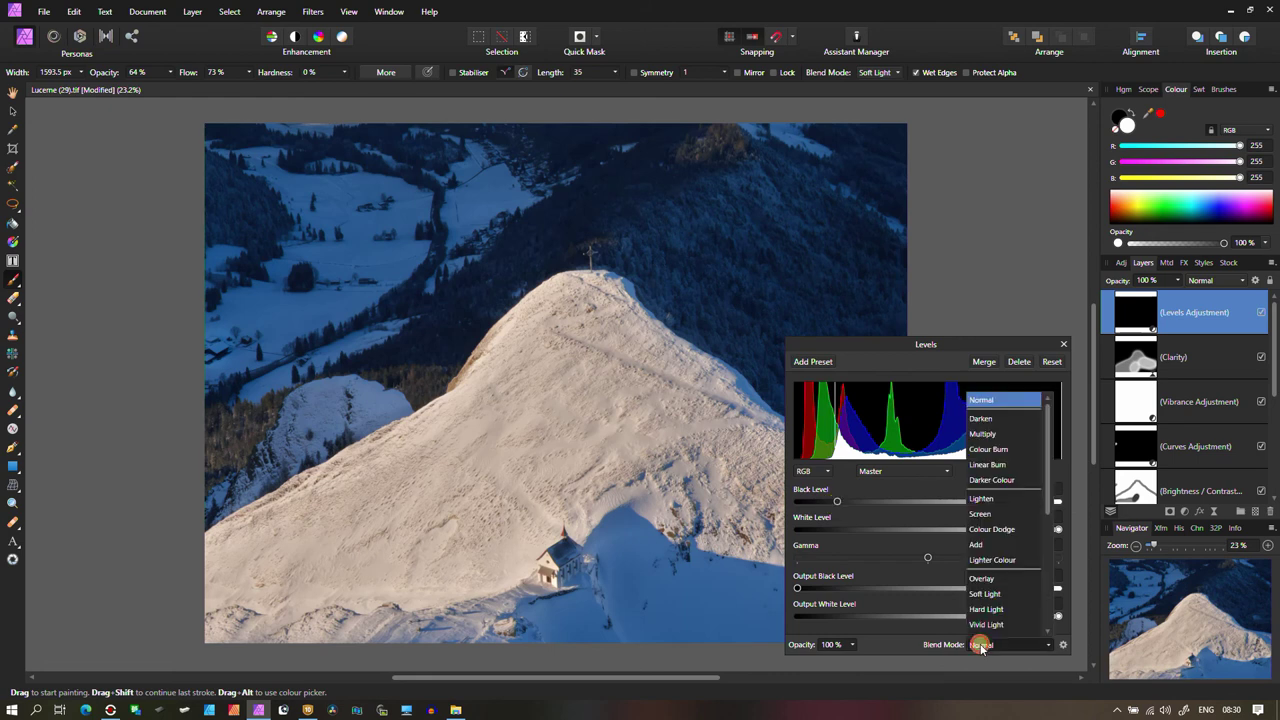
scroll(988, 583, "down", 3)
left_click(985, 585)
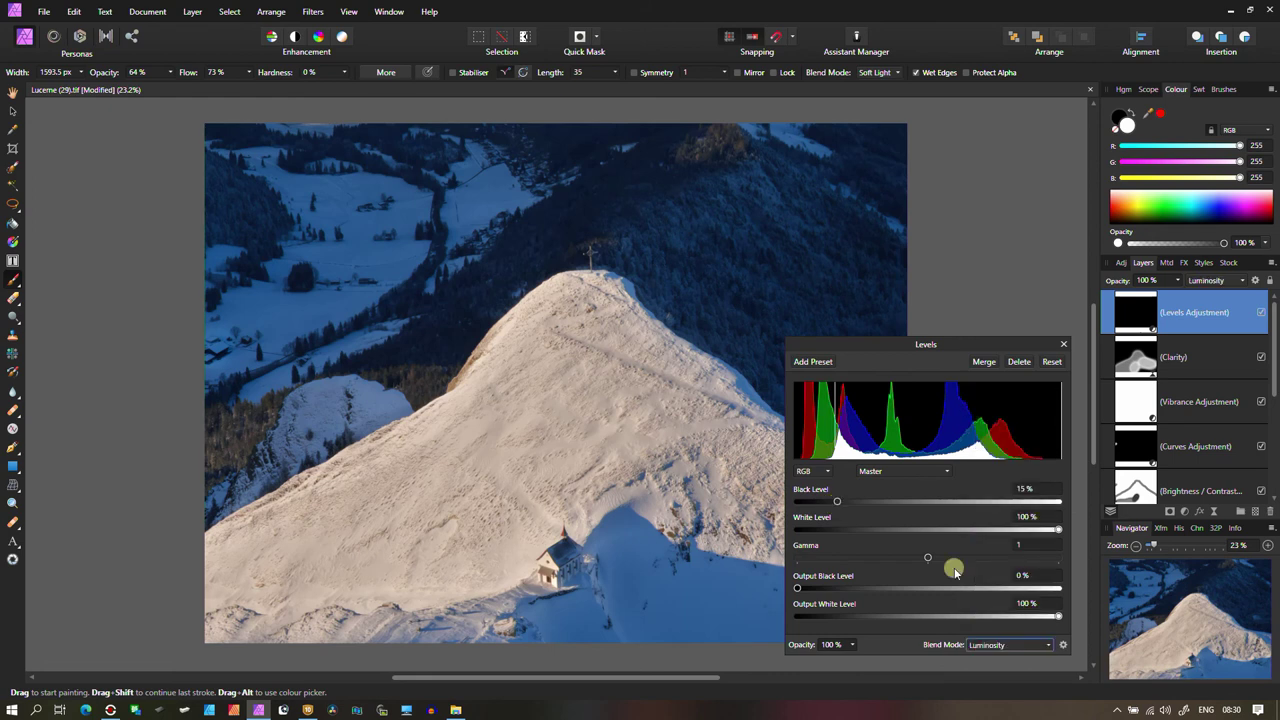
left_click(1063, 344)
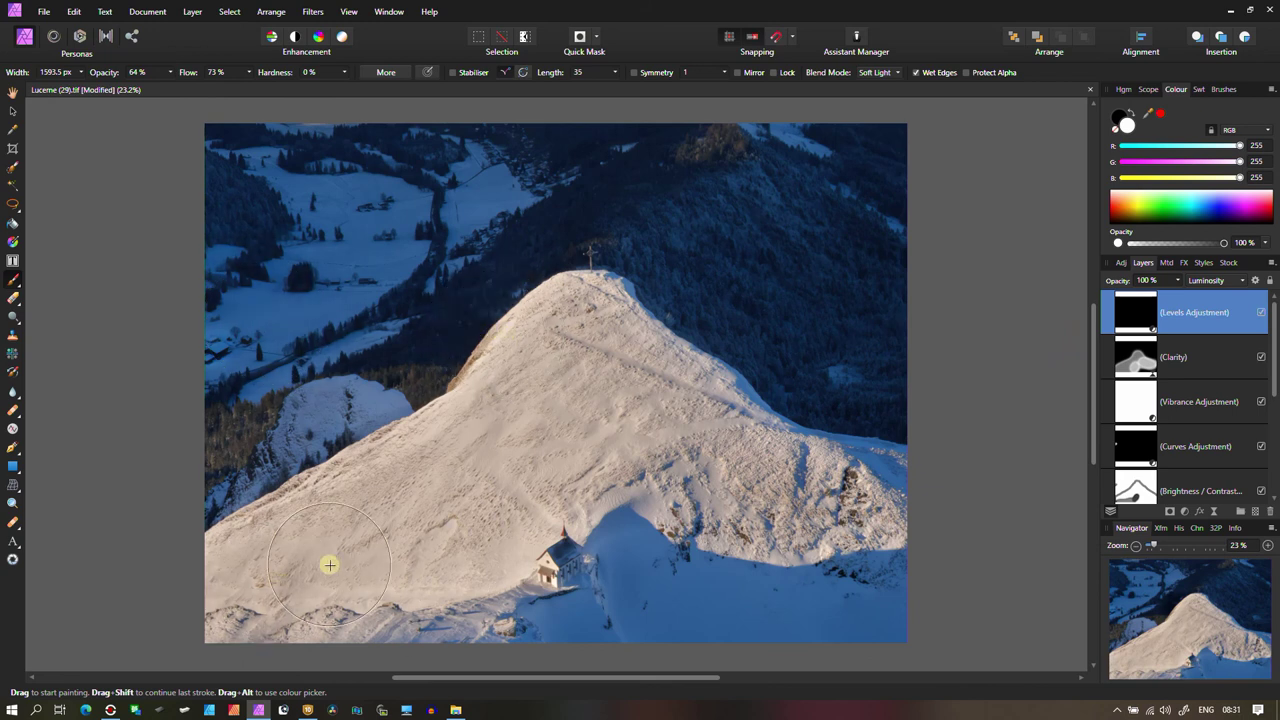
Paint the Levels effect onto the snowy slope and fade it out over bright underlying tones in Blend Options.
mouse_move(426, 508)
left_mouse_down()
mouse_move(574, 379)
mouse_move(726, 467)
mouse_move(826, 503)
left_mouse_up()
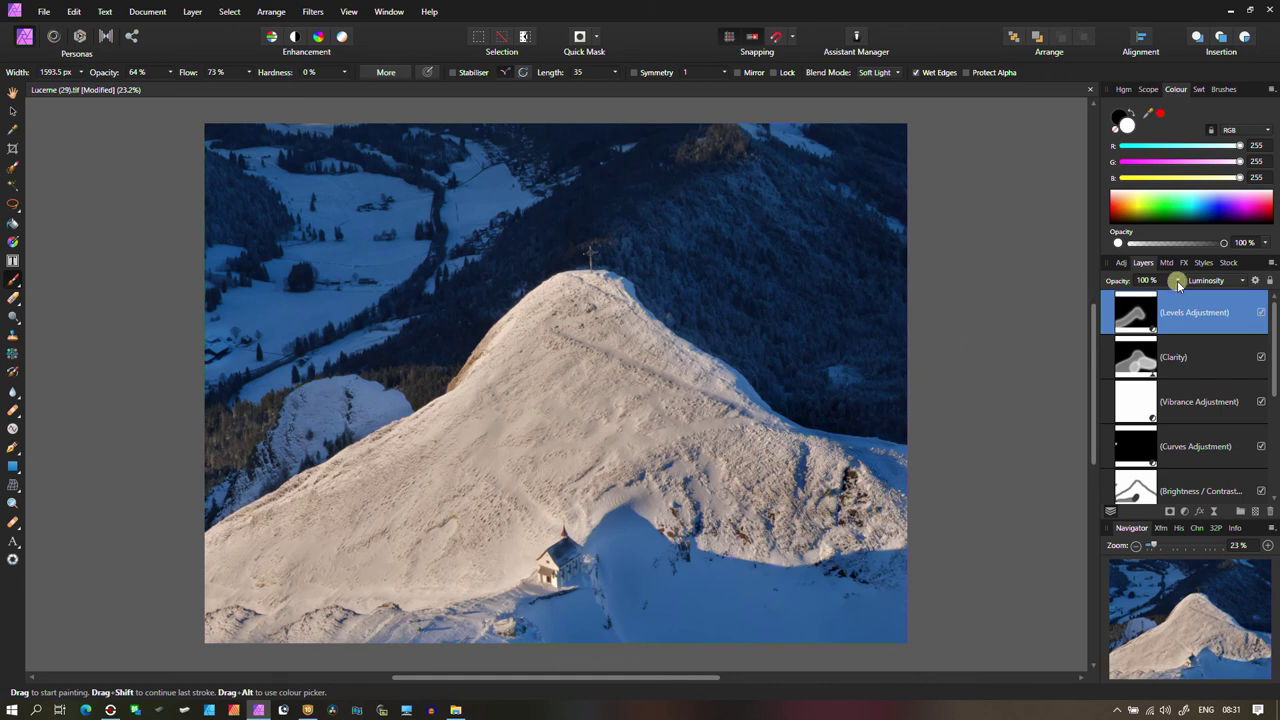
left_click(1256, 283)
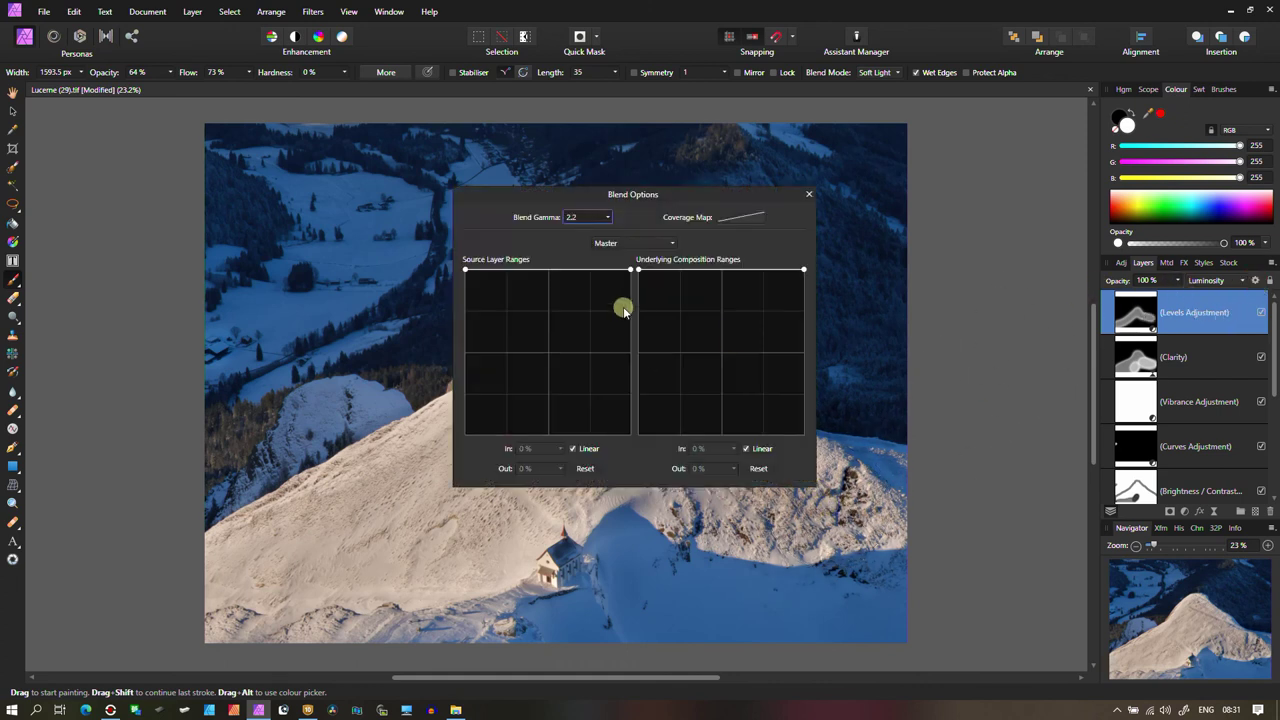
left_click_drag(634, 277, 608, 260)
left_click_drag(803, 269, 714, 451)
key("Return")
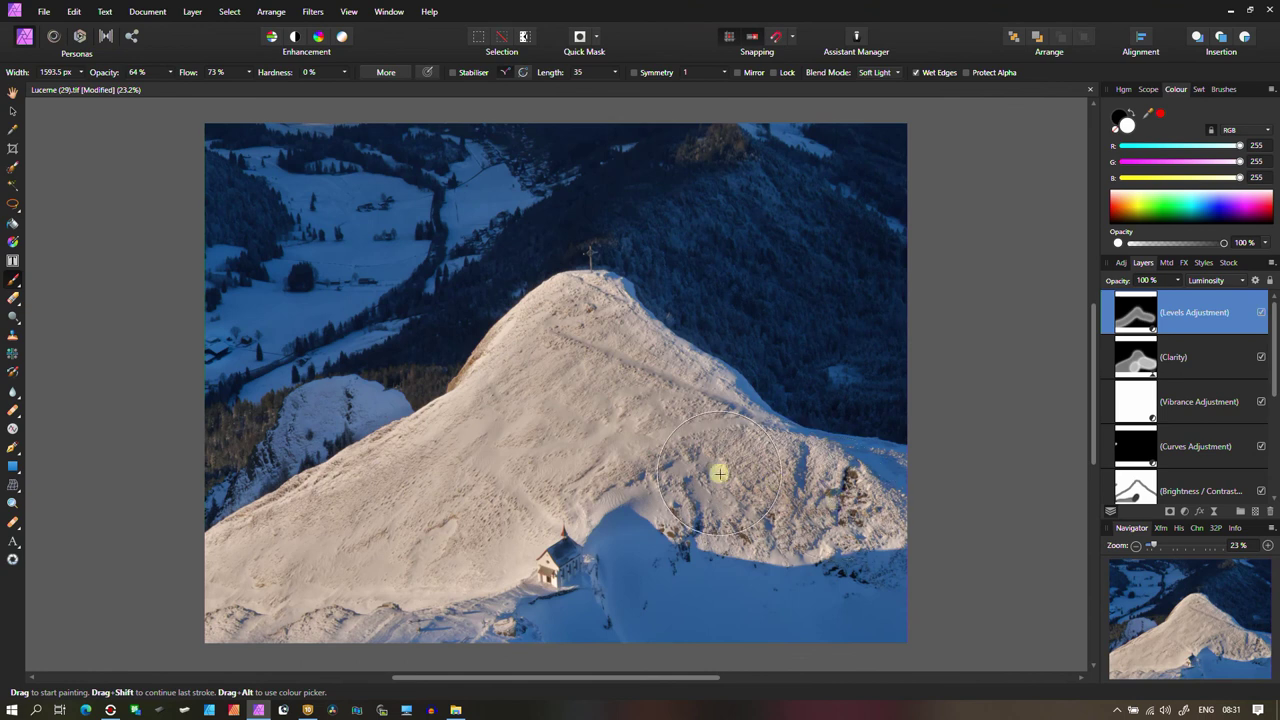
Paint more Levels onto the right slope and toggle the layer to compare before and after.
mouse_move(460, 613)
left_mouse_down()
mouse_move(242, 614)
mouse_move(337, 603)
mouse_move(467, 536)
mouse_move(569, 433)
mouse_move(677, 467)
left_mouse_up()
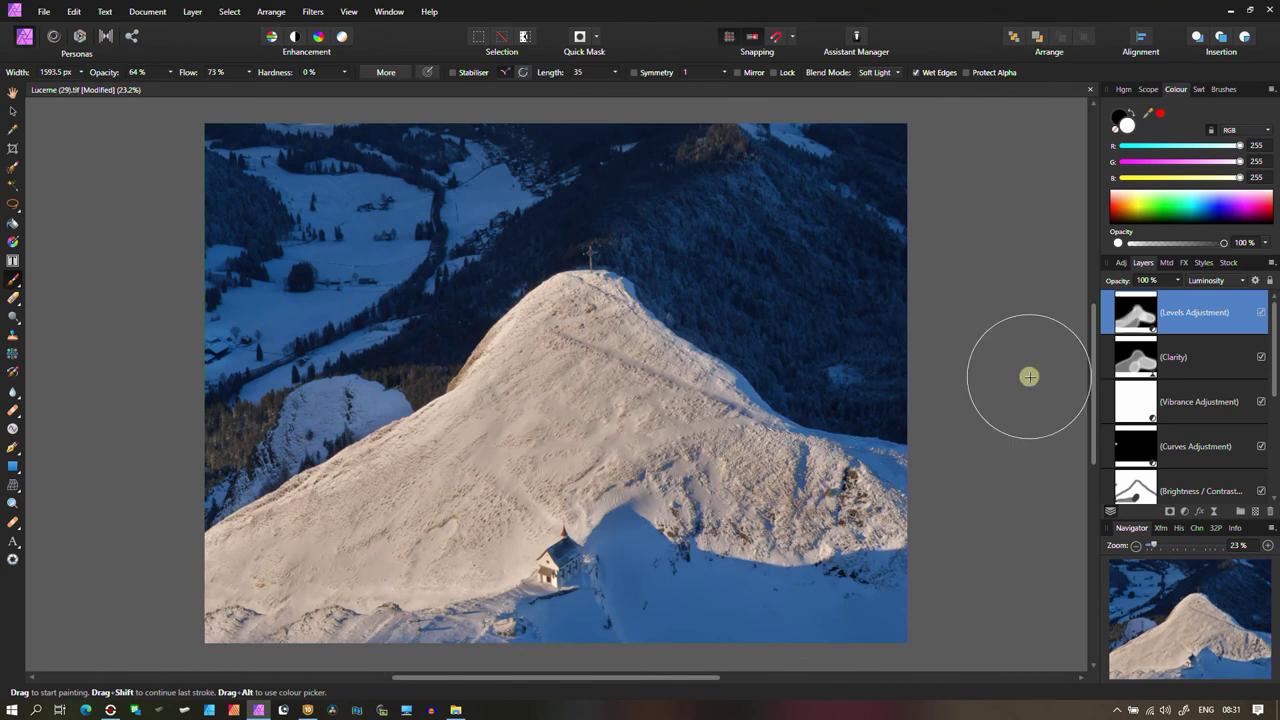
left_click(1261, 313)
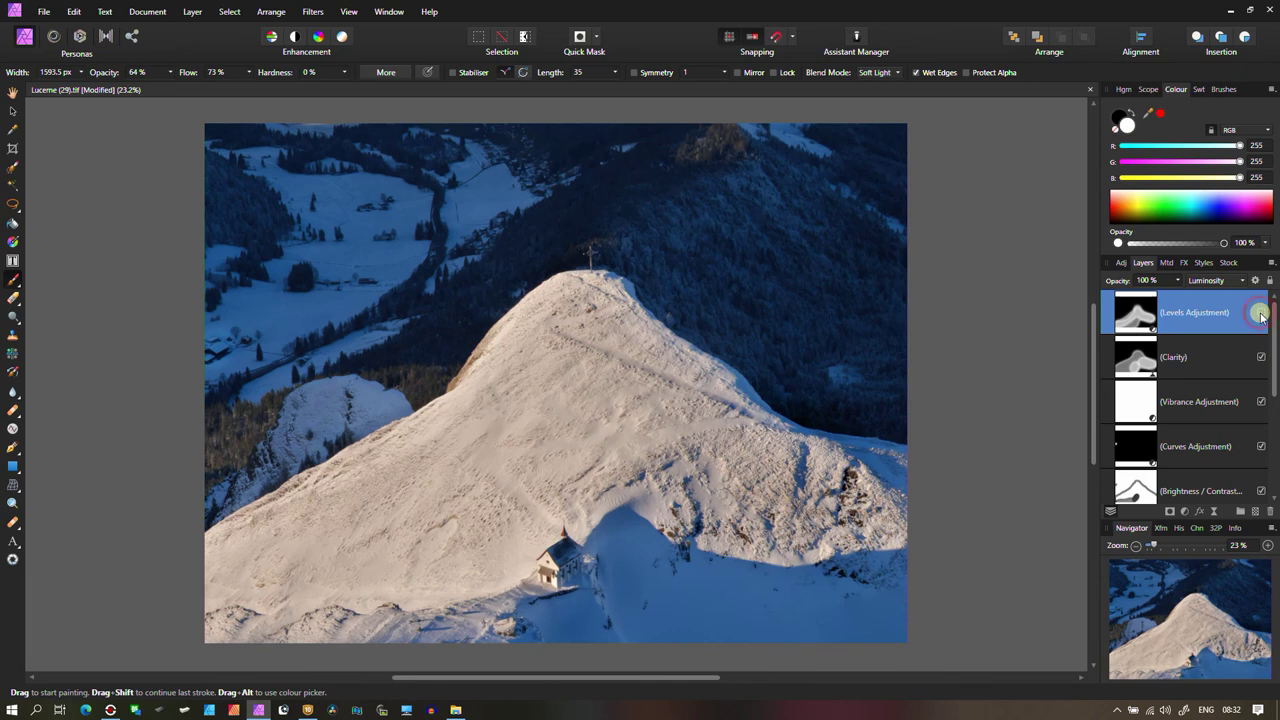
left_click(1261, 313)
left_click(1261, 313)
Add a Live High Pass filter in Overlay blend mode and move it to the top of the layer stack.
left_click(1213, 511)
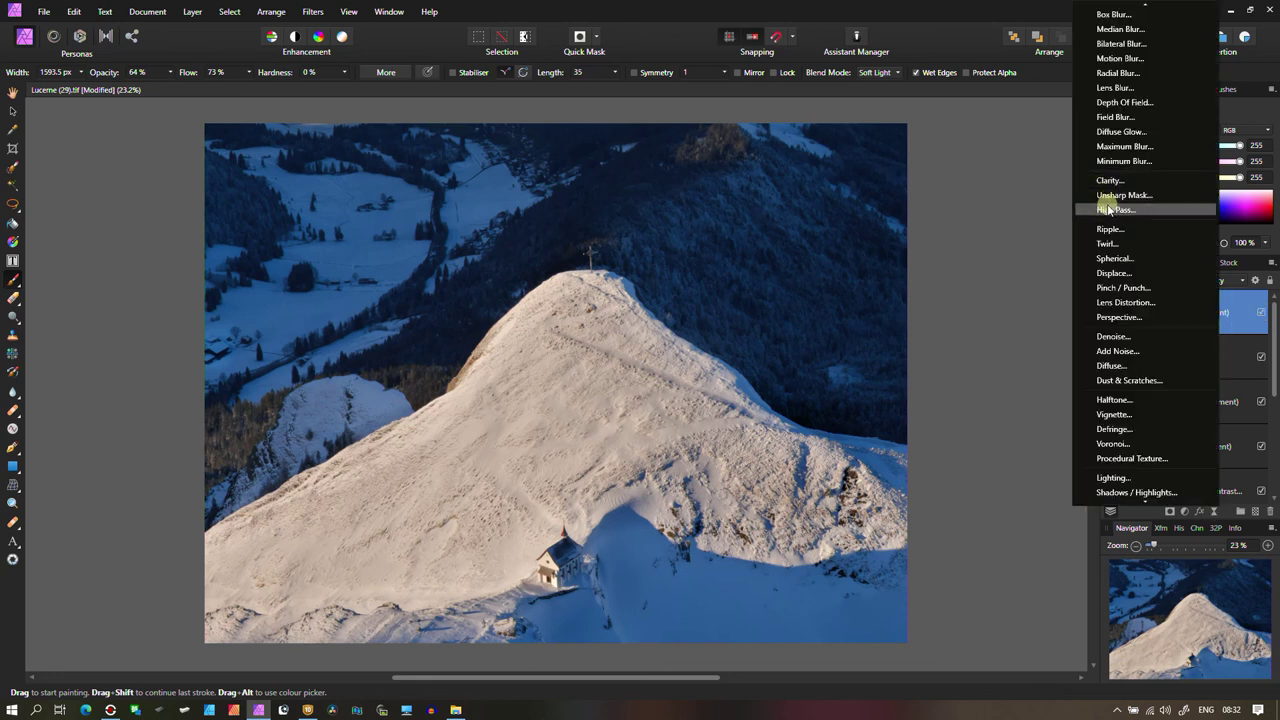
left_click(1109, 209)
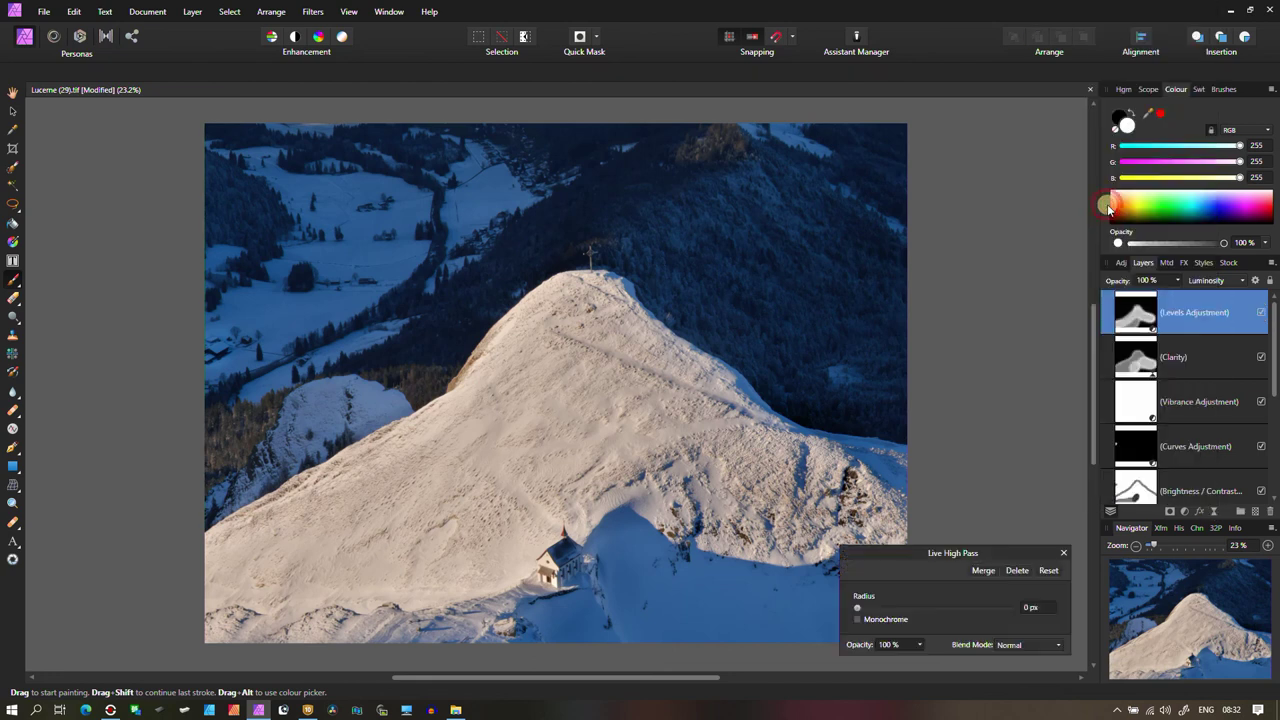
left_click(1012, 647)
left_click(1010, 567)
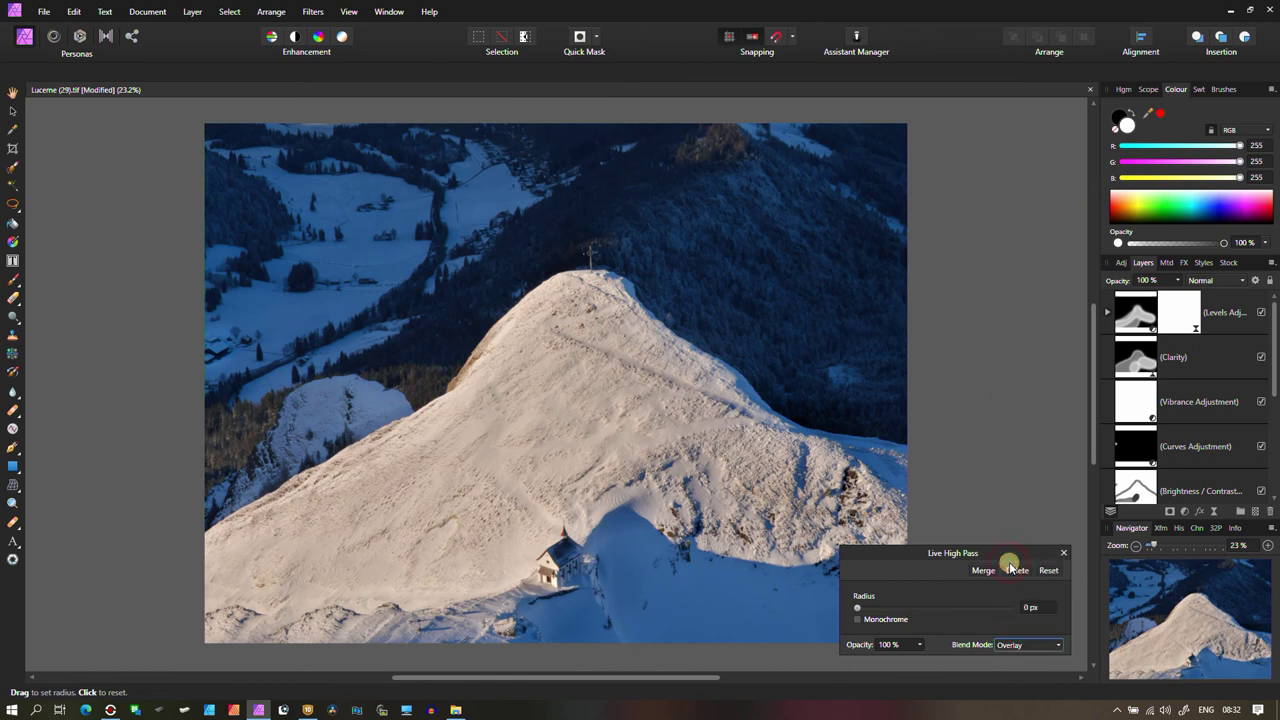
left_click(1107, 315)
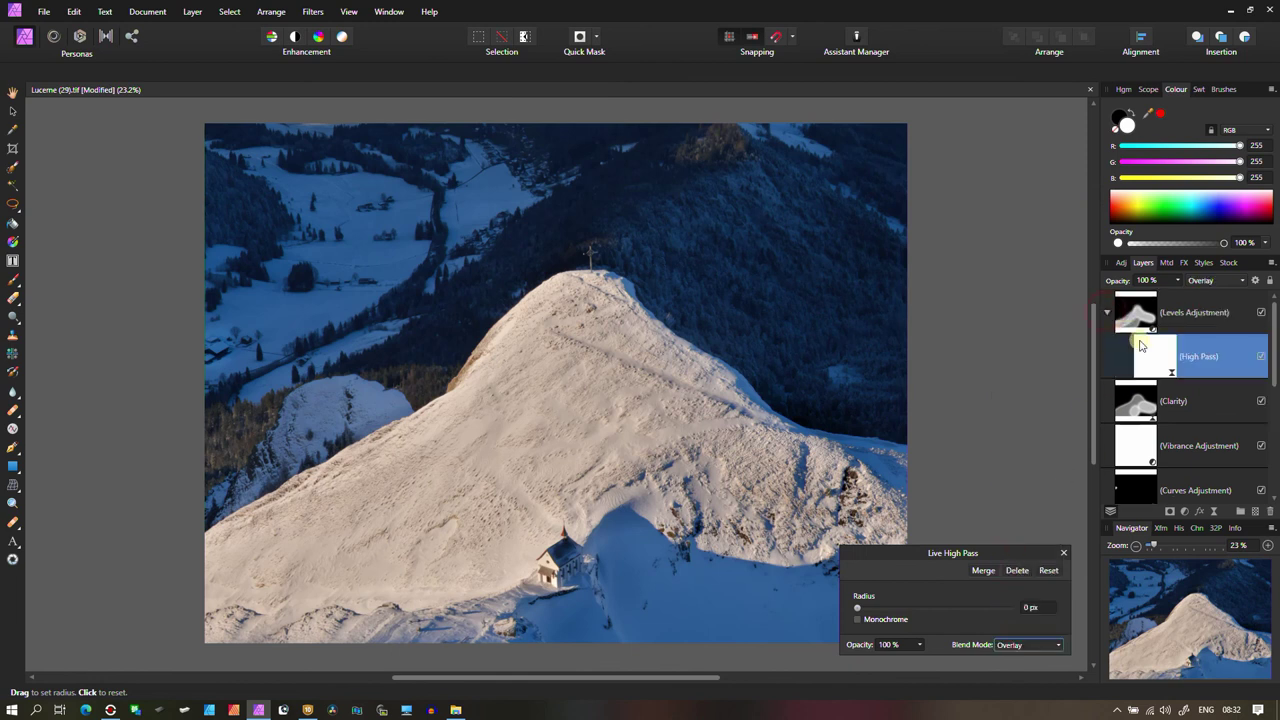
left_click_drag(1156, 360, 1149, 291)
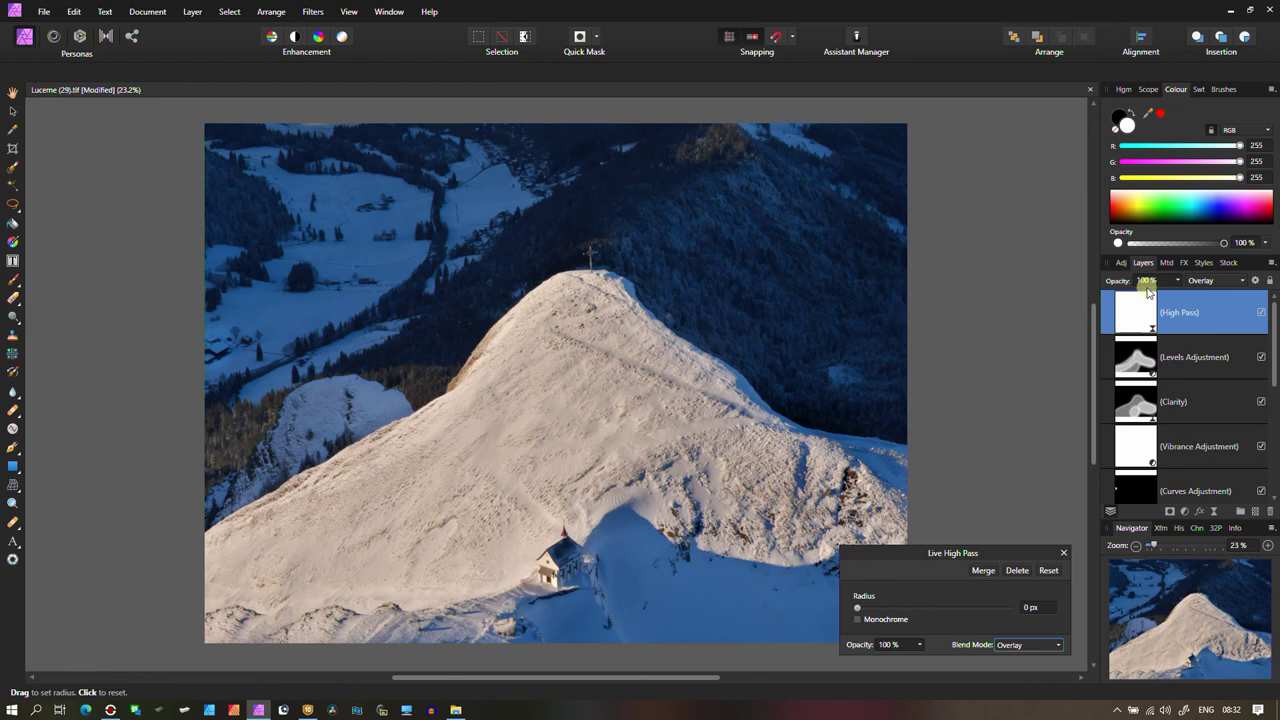
At 100% zoom on the summit, set the High Pass radius to about 7.6 px.
left_click_drag(866, 607, 872, 607)
left_click(1268, 545)
left_click_drag(1180, 628, 1194, 600)
left_click_drag(872, 607, 1040, 607)
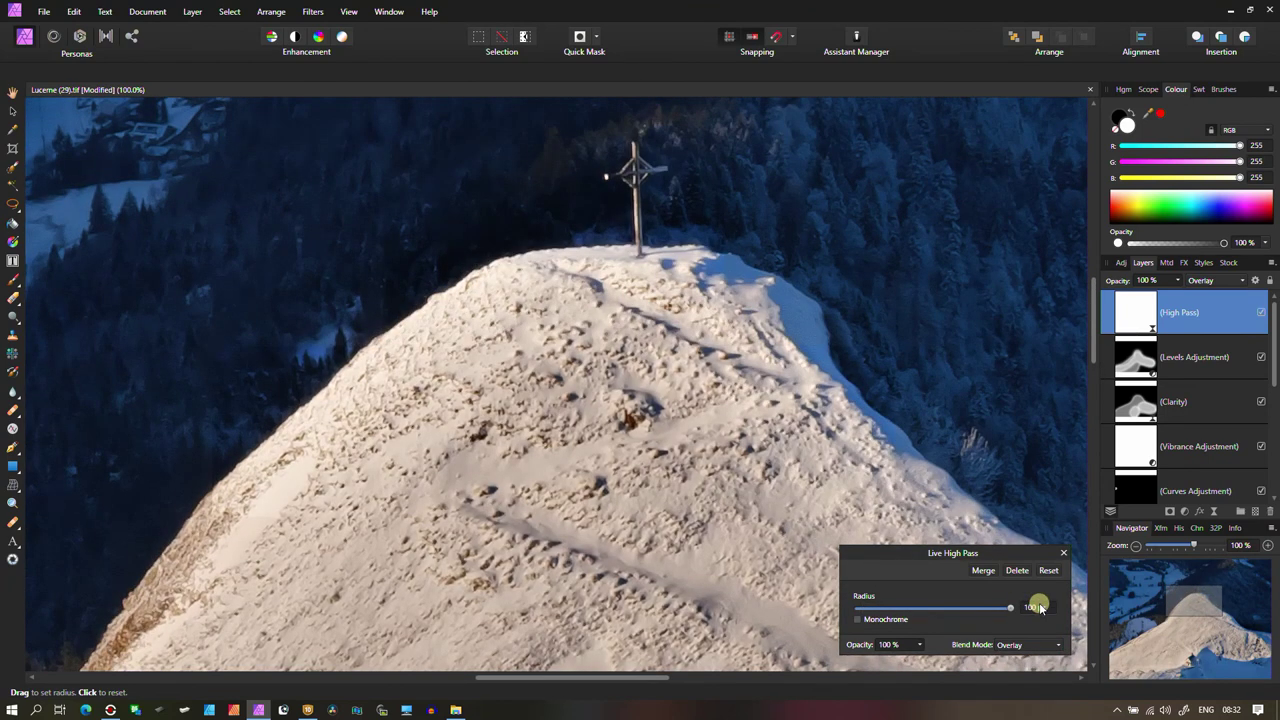
left_click_drag(1040, 607, 917, 612)
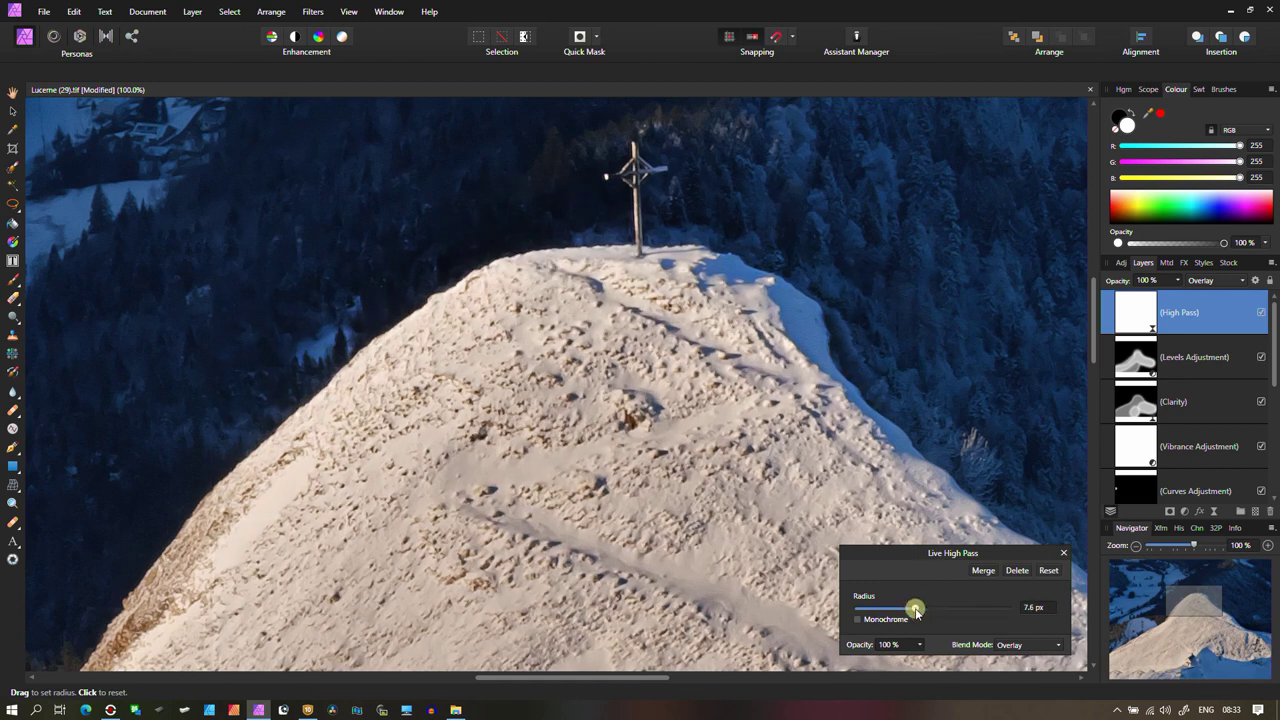
Close the High Pass settings, zoom out to 25% and centre the view on the peak and chapel.
key("b")
left_click(1136, 546)
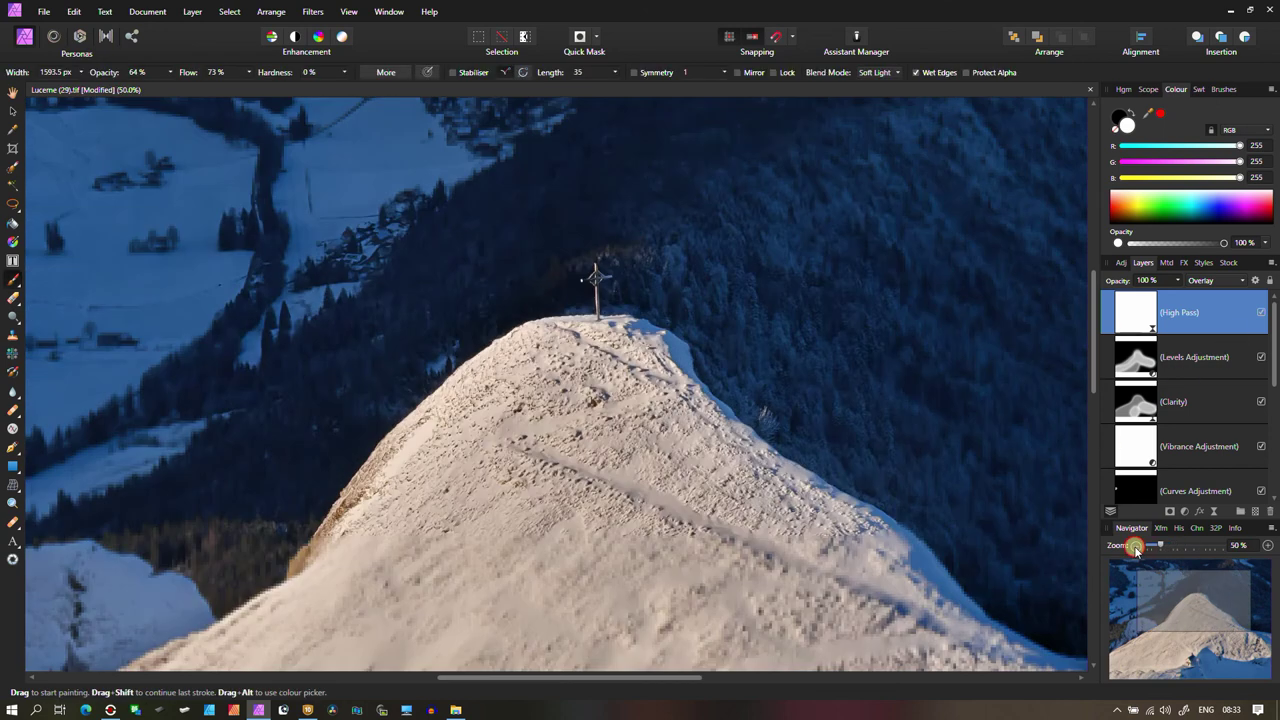
left_click(1136, 546)
left_click_drag(1166, 668, 1201, 627)
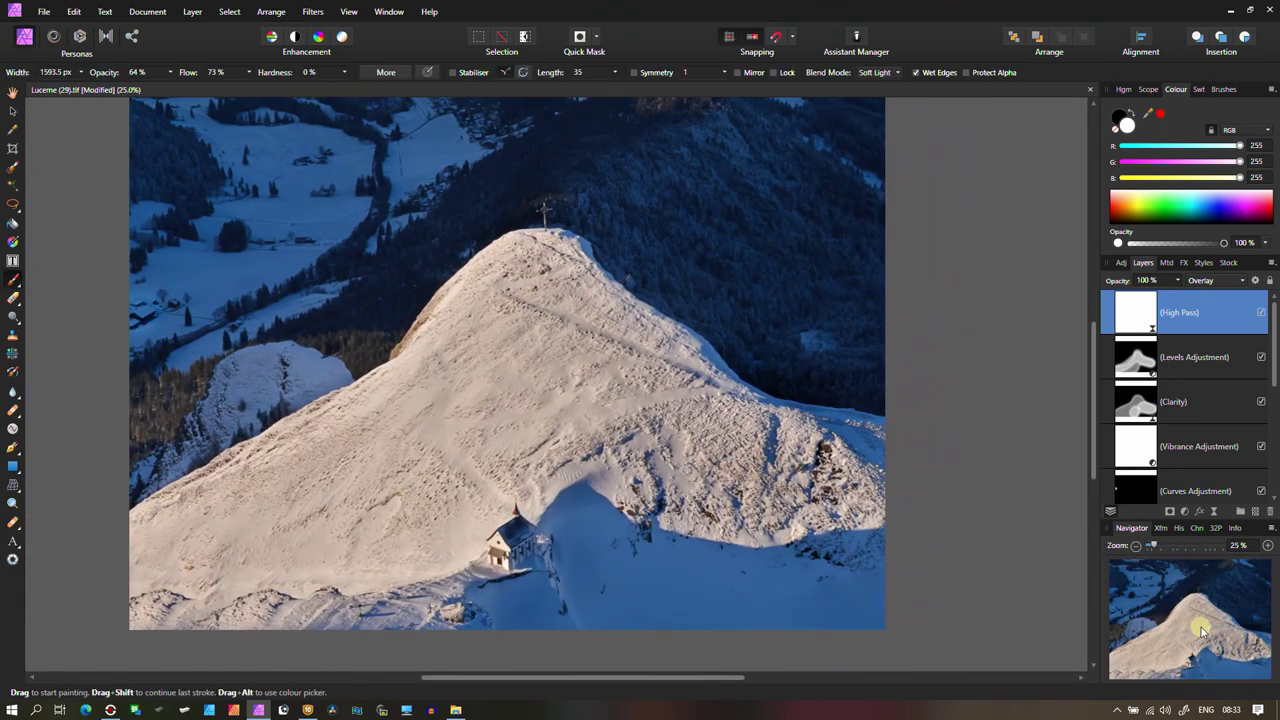